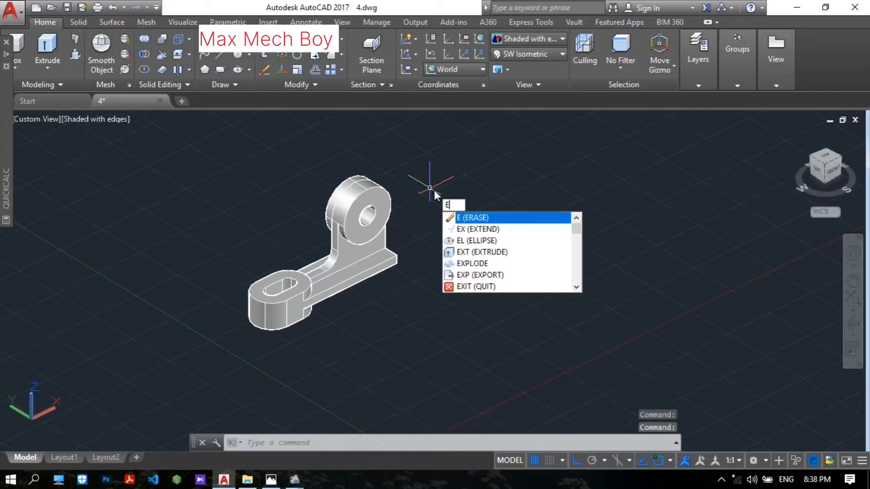
Step: Erase the entire existing bracket model and switch to the top view
key("Return")
left_click(454, 337)
left_click(146, 163)
key("Return")
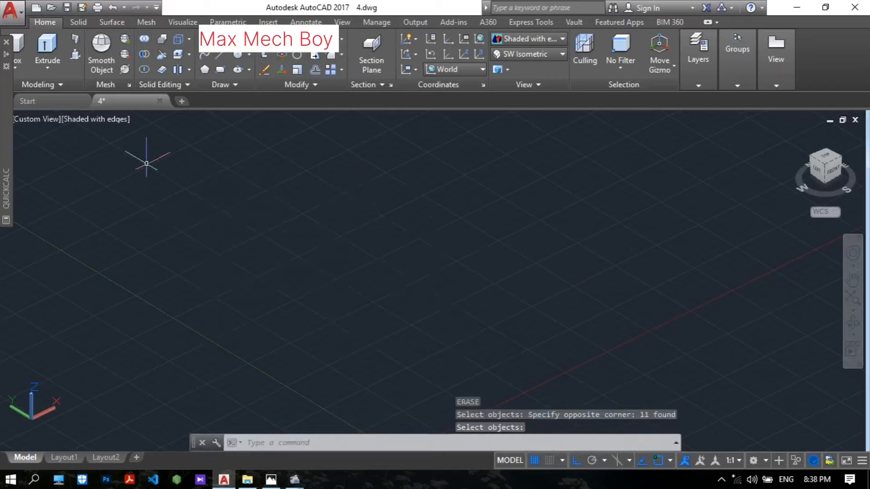
left_click(823, 163)
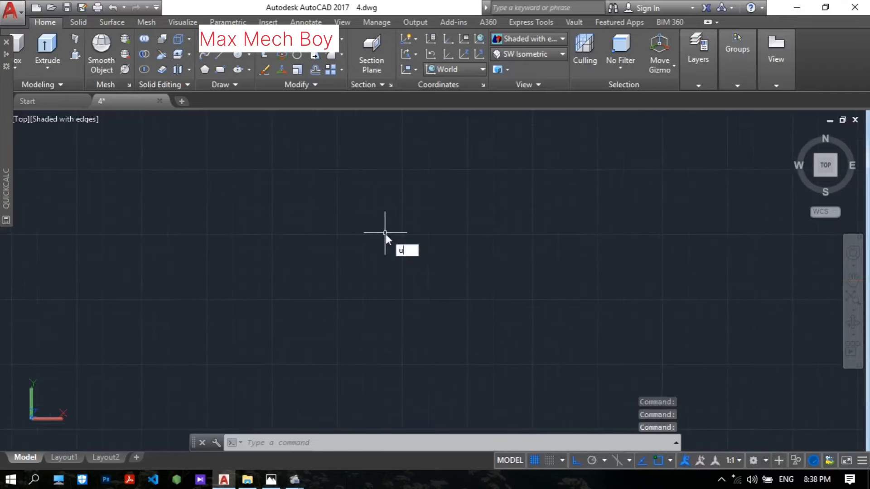
Step: Configure the drawing units to decimal length with 0.00 precision and millimeters as the insertion scale
type("n")
key("Return")
left_click(383, 153)
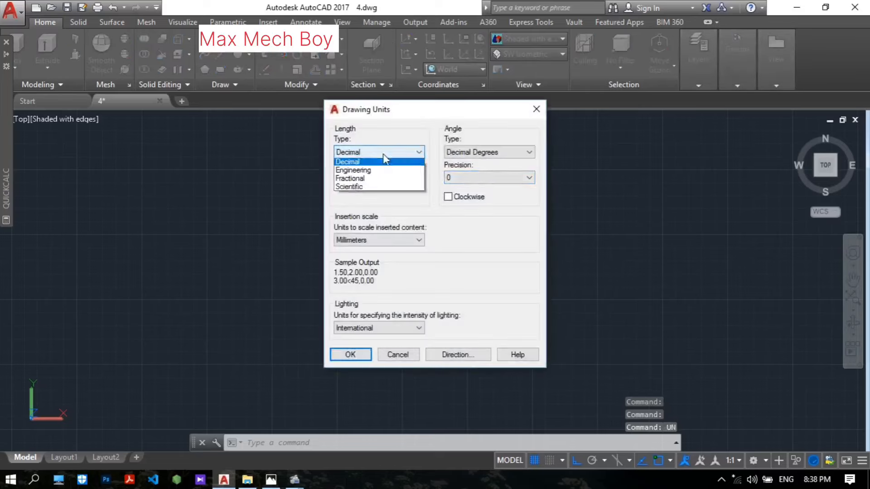
left_click(383, 161)
left_click(375, 180)
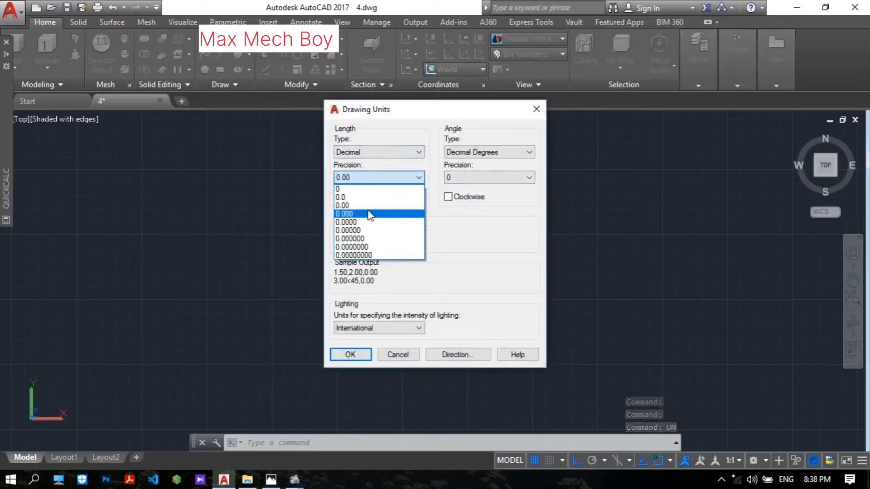
left_click(368, 205)
left_click(373, 240)
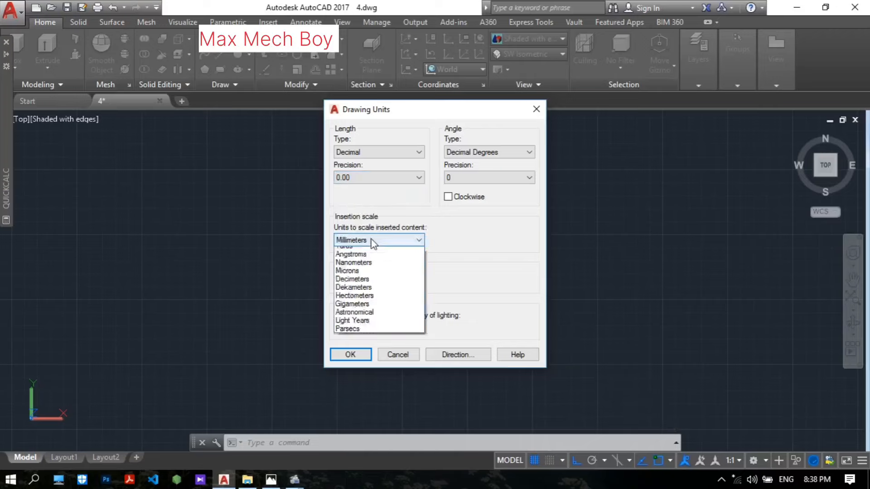
left_click(369, 294)
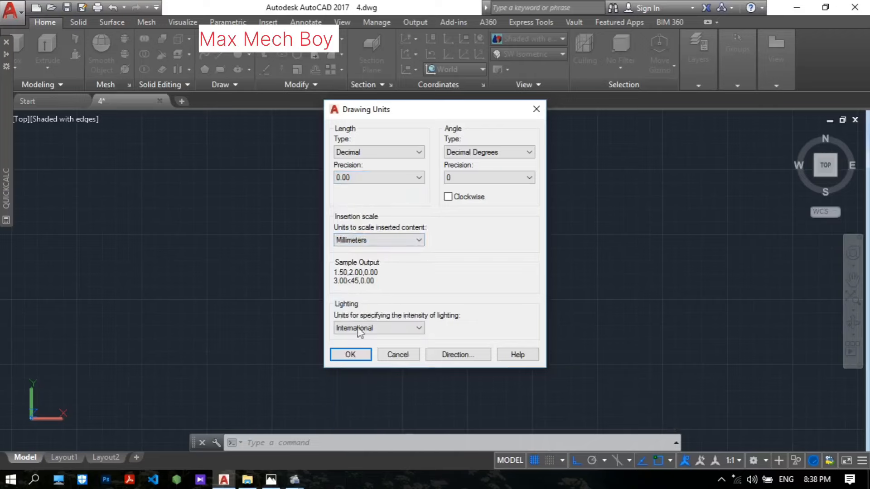
left_click(358, 354)
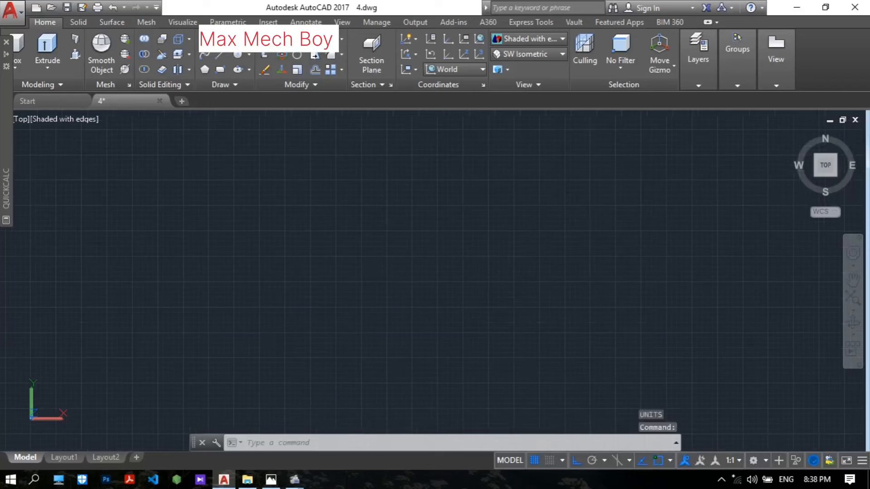
left_click(755, 462)
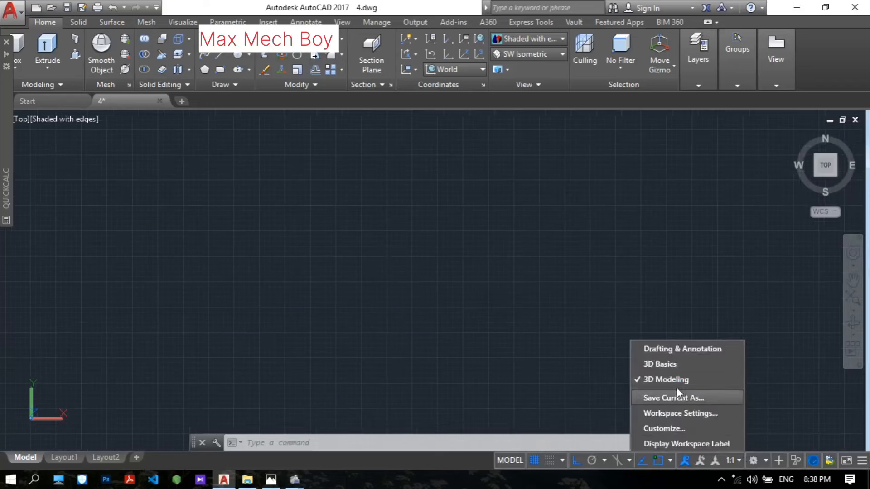
left_click(753, 460)
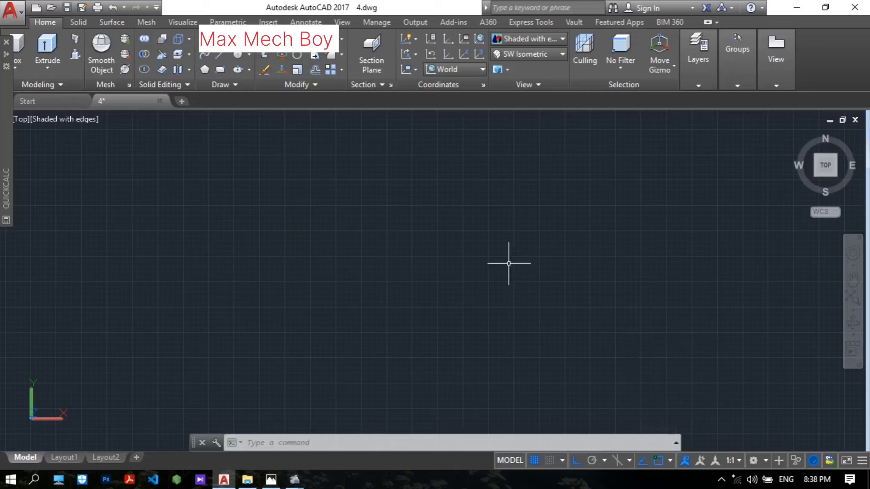
Step: Switch to the 4.jpg reference drawing in Photos and examine the bracket's overall length and width dimensions
left_click(271, 479)
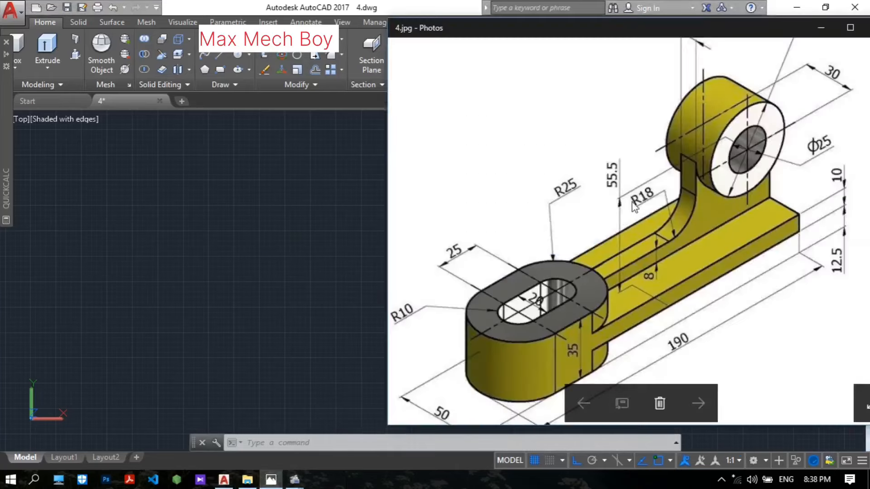
left_click_drag(632, 202, 631, 190)
left_click_drag(612, 251, 615, 229)
left_click_drag(595, 264, 594, 268)
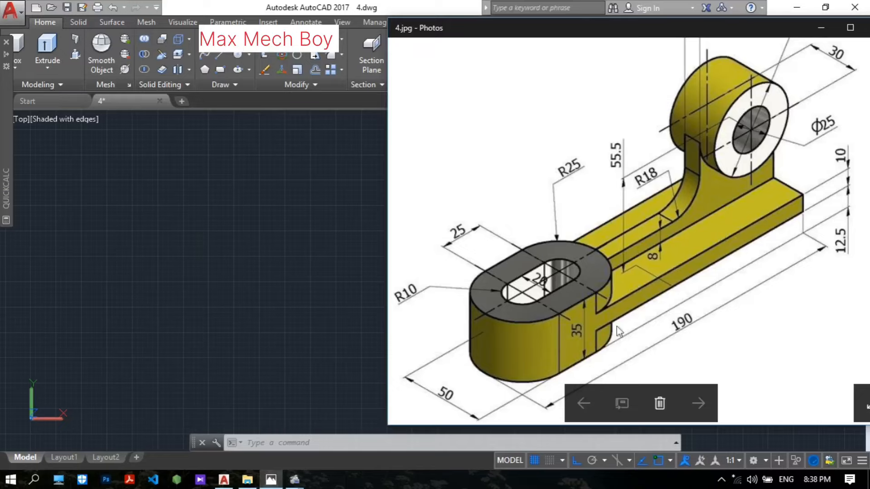
left_click_drag(618, 331, 607, 312)
left_click_drag(544, 348, 543, 333)
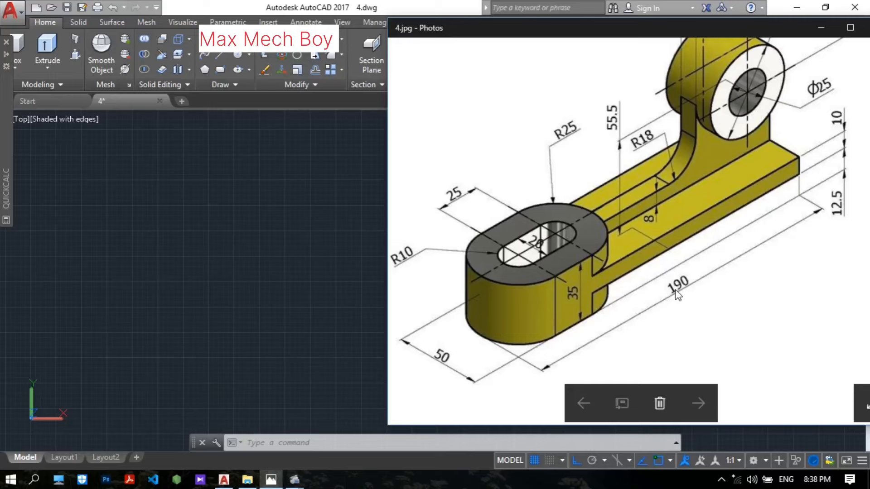
Step: Return to AutoCAD and draw a rectangle 190 mm long and 50 mm wide for the base
left_click(296, 243)
type("r")
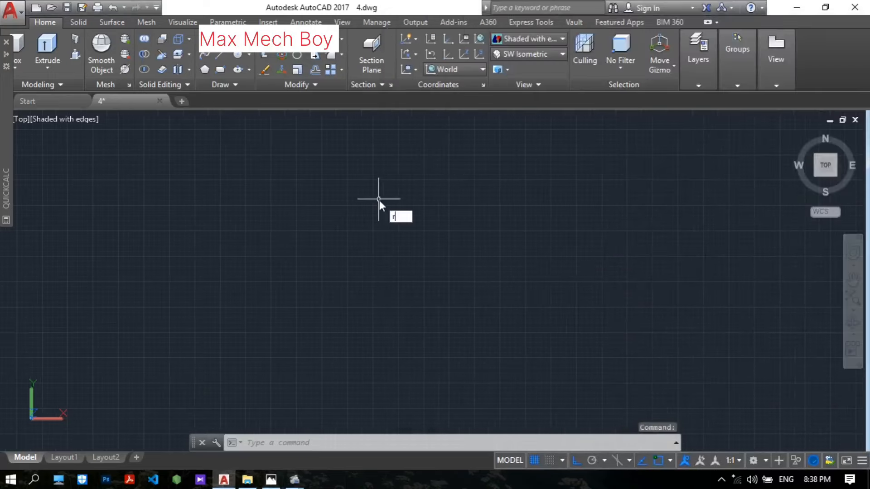
type("ec")
key("Return")
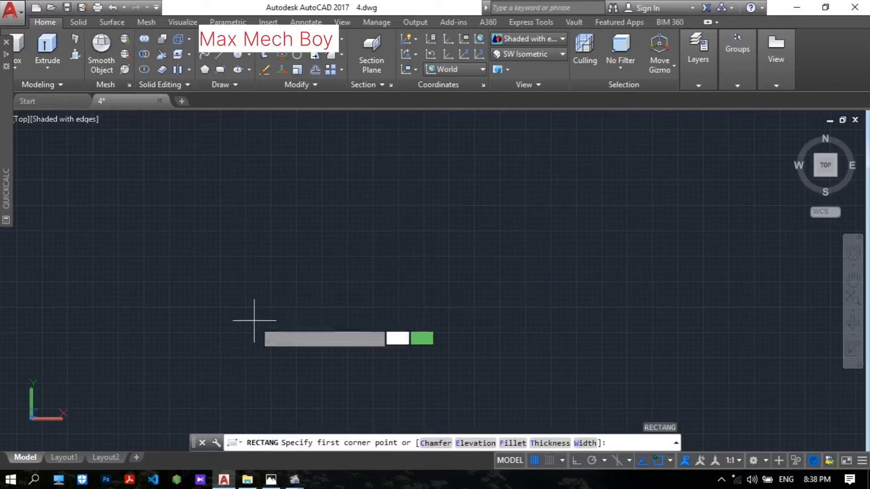
left_click(229, 347)
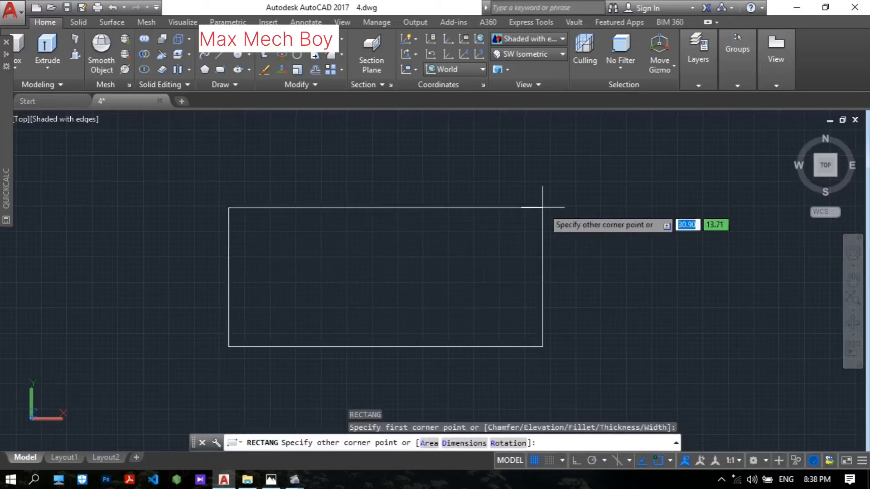
key("Tab")
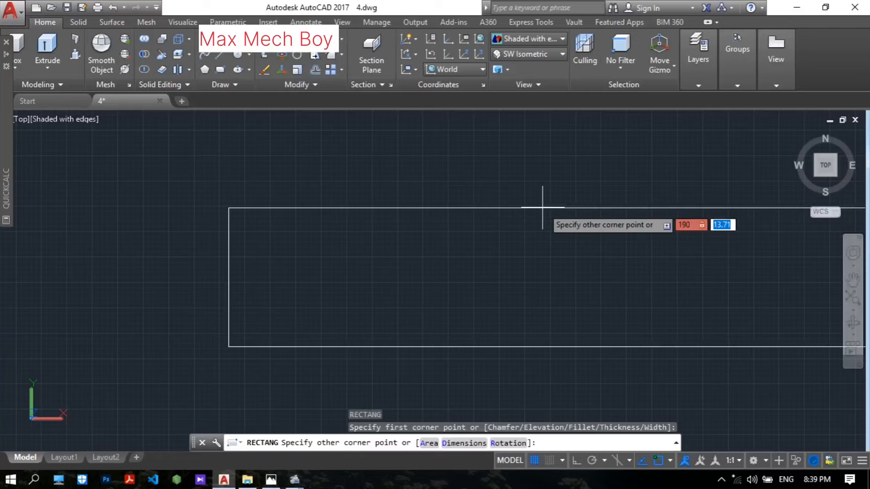
type("50")
key("Return")
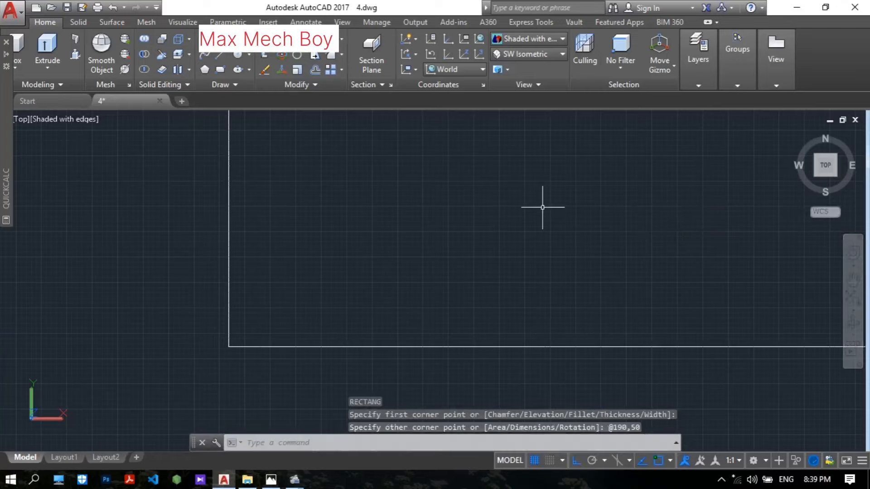
scroll(562, 286, "down", 5)
scroll(572, 267, "down", 4)
middle_click_drag(571, 255, 354, 252)
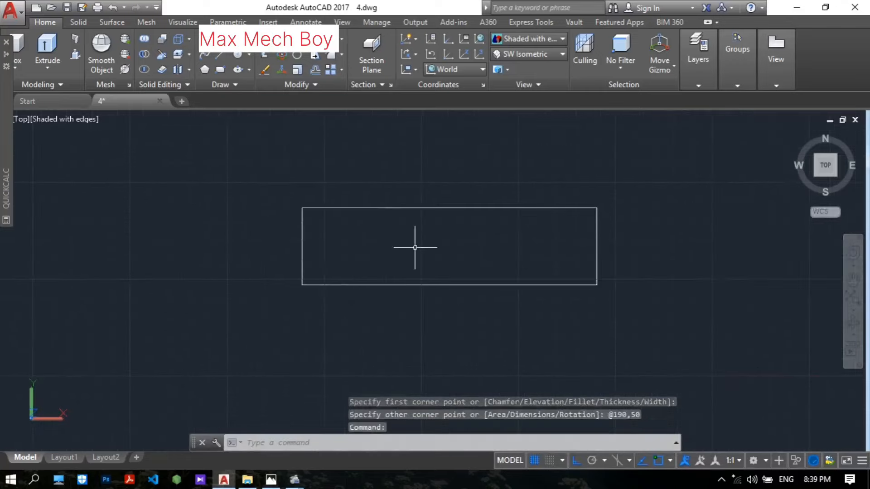
scroll(415, 248, "up", 3)
mouse_move(414, 248)
middle_mouse_down()
mouse_move(371, 248)
mouse_move(410, 259)
middle_mouse_up()
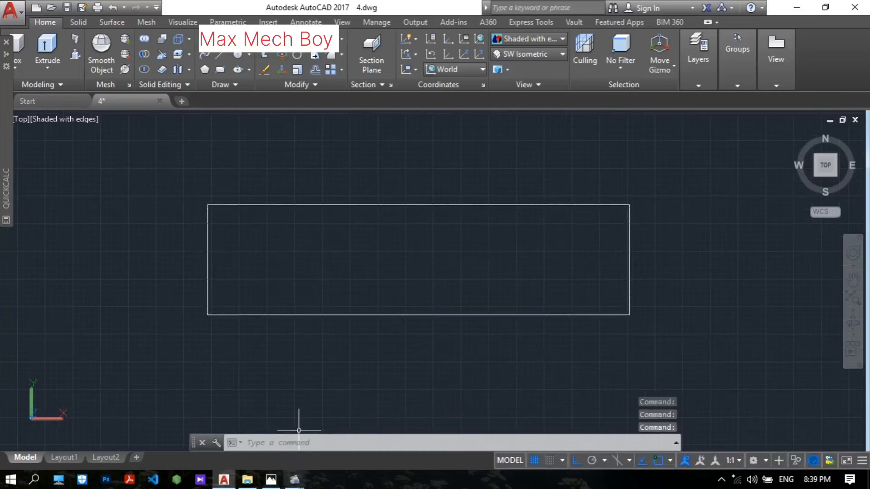
Step: Check the slotted end in the reference drawing, and draw a circle of radius 25 mm centred on the midpoint of the rectangle's left edge
left_click(271, 480)
mouse_move(508, 254)
left_mouse_down()
mouse_move(510, 236)
mouse_move(528, 236)
left_mouse_up()
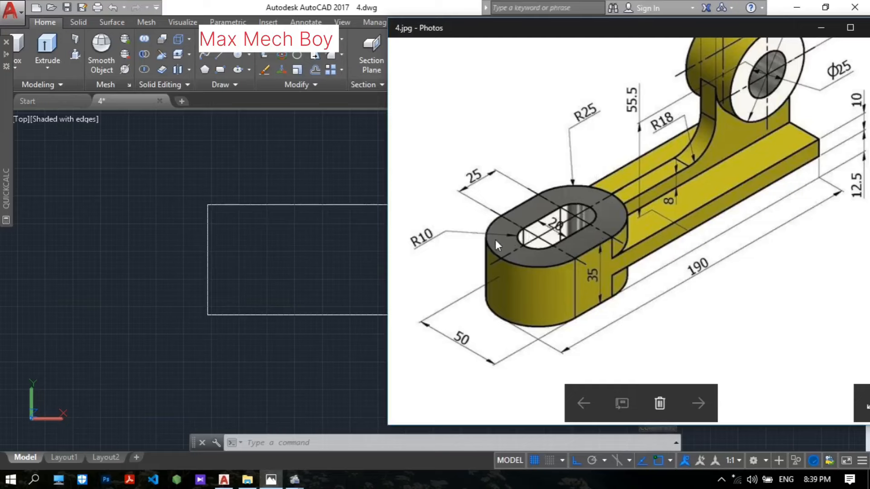
left_click(349, 165)
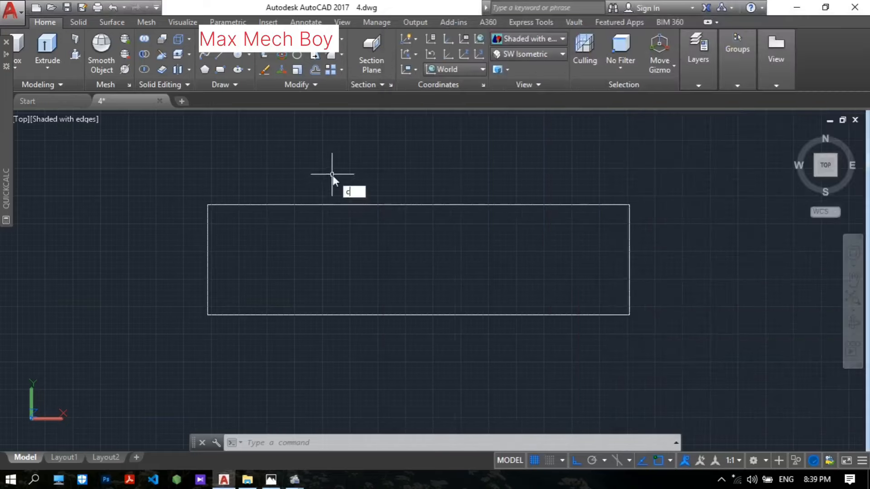
type("c")
key("Return")
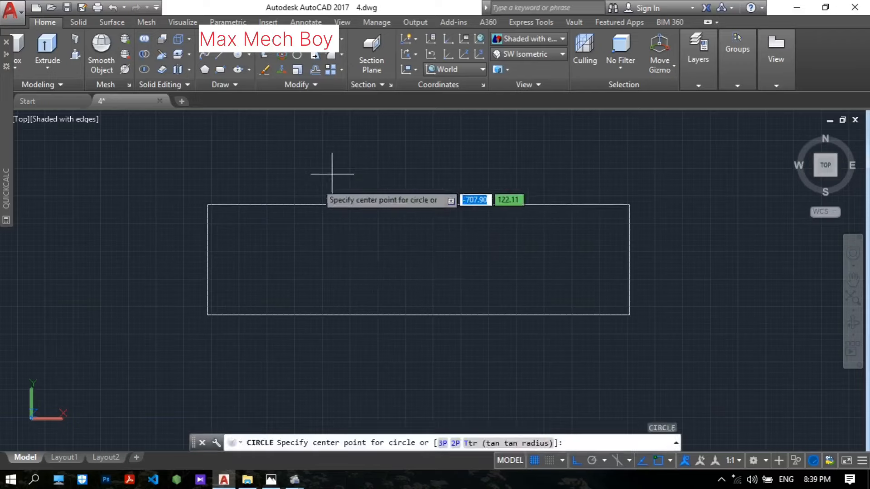
left_click(207, 260)
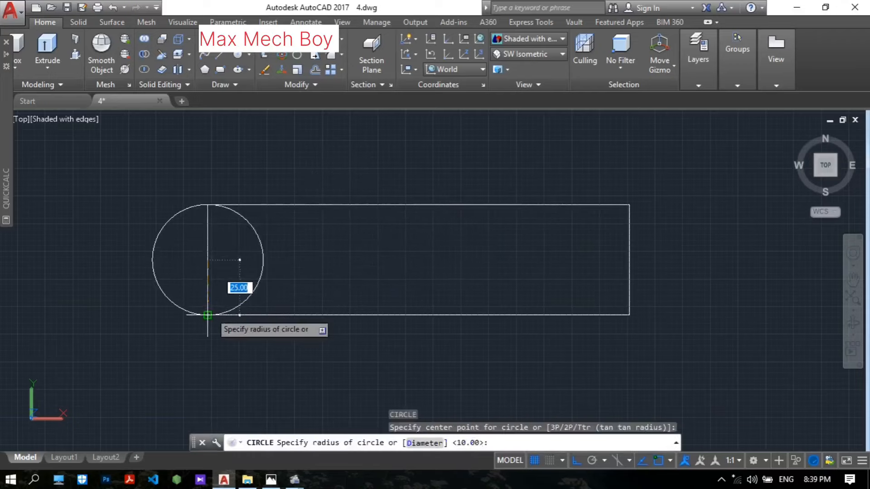
type("25")
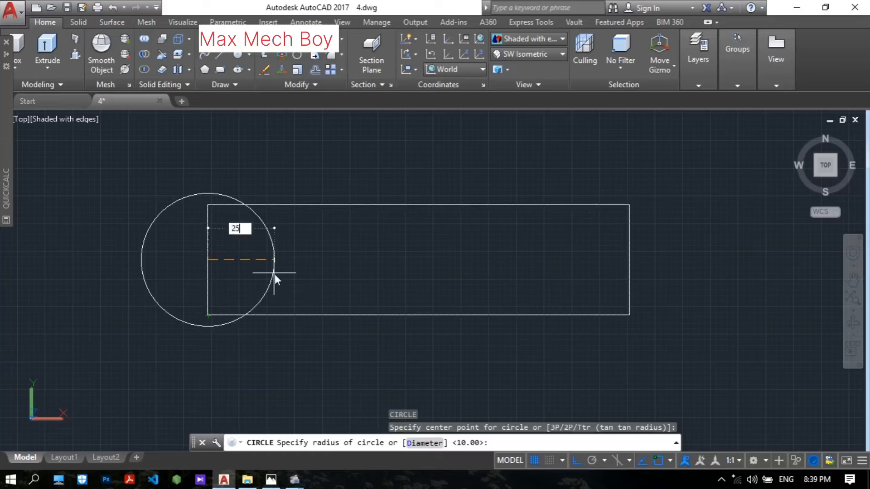
key("Return")
scroll(245, 267, "up", 2)
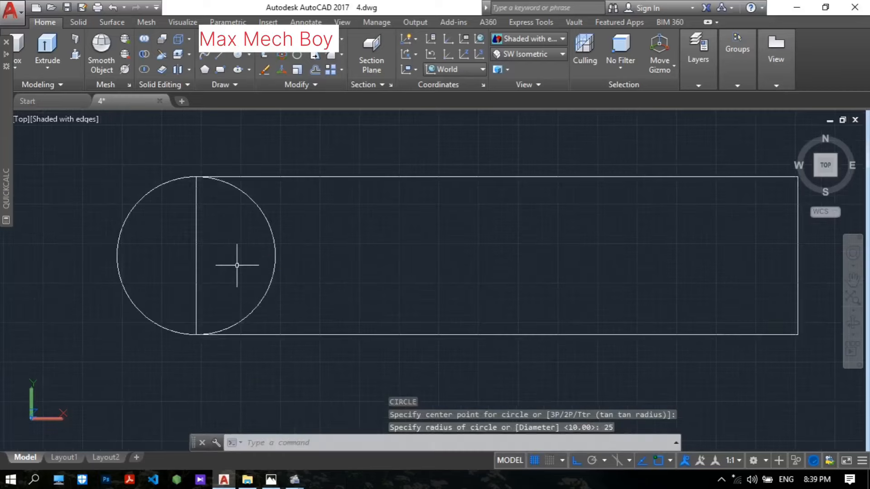
middle_click_drag(237, 262, 312, 257)
Step: Change the visual style to 2D Wireframe
left_click(526, 40)
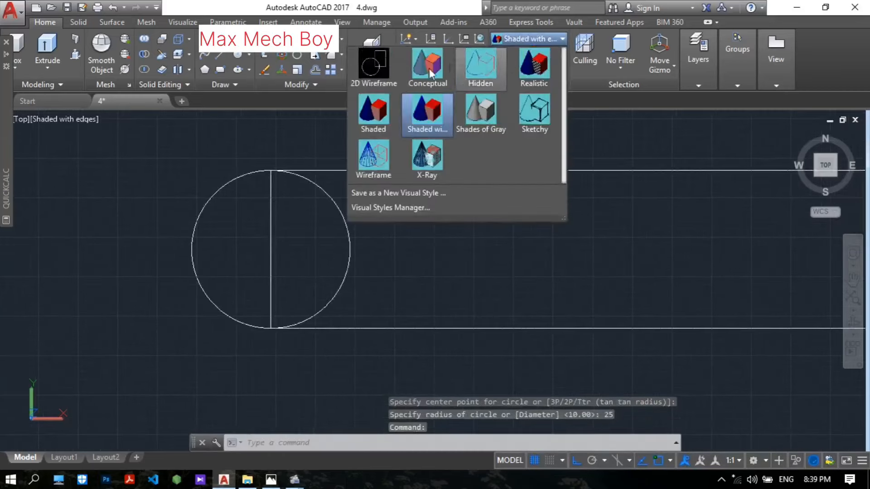
left_click(374, 81)
mouse_move(349, 189)
middle_mouse_down()
mouse_move(379, 188)
mouse_move(388, 210)
mouse_move(368, 208)
middle_mouse_up()
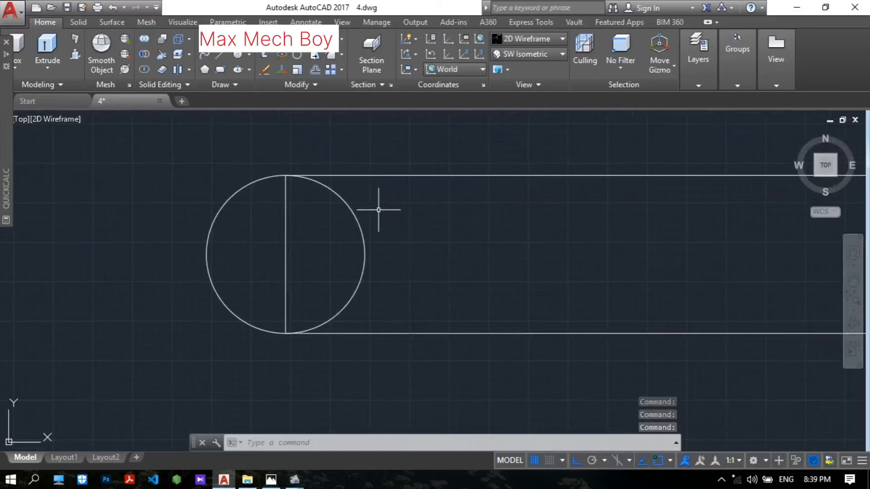
Step: Move the circle from its left quadrant to the midpoint of the rectangle's left edge so it lies inside the rectangle
key("Return")
left_click(363, 229)
key("Return")
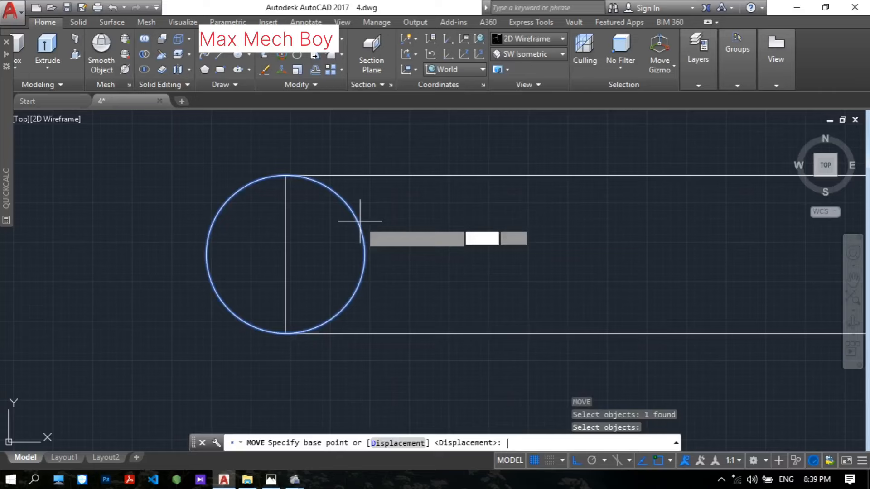
left_click(206, 254)
left_click(285, 253)
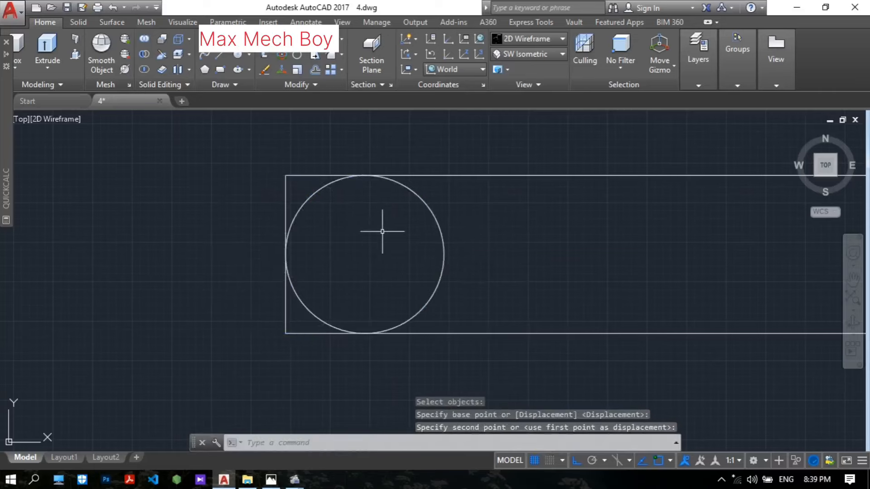
middle_click_drag(369, 224, 349, 249)
Step: Check the centre spacing in the reference drawing and copy the circle from its centre 25 mm horizontally to the right
left_click(271, 480)
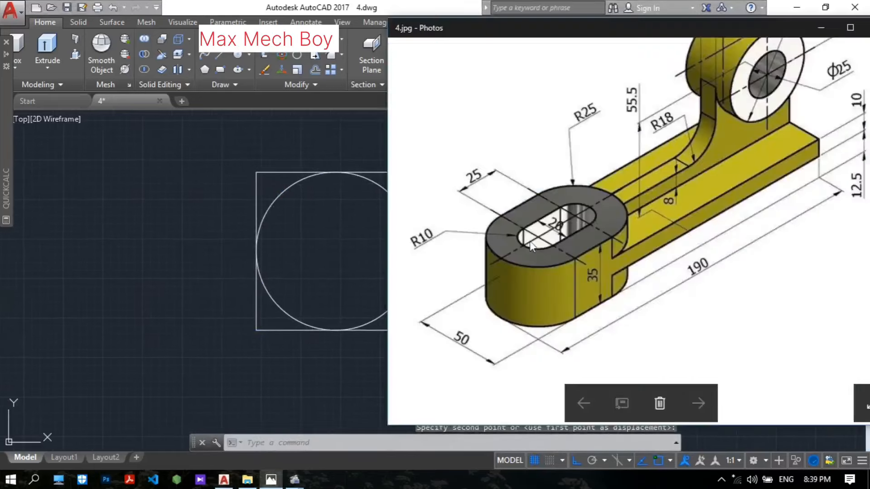
left_click(209, 205)
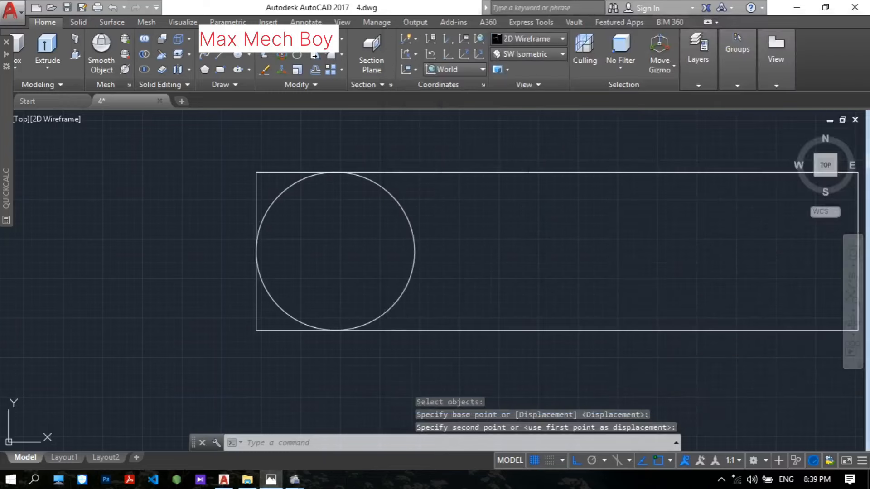
type("cp")
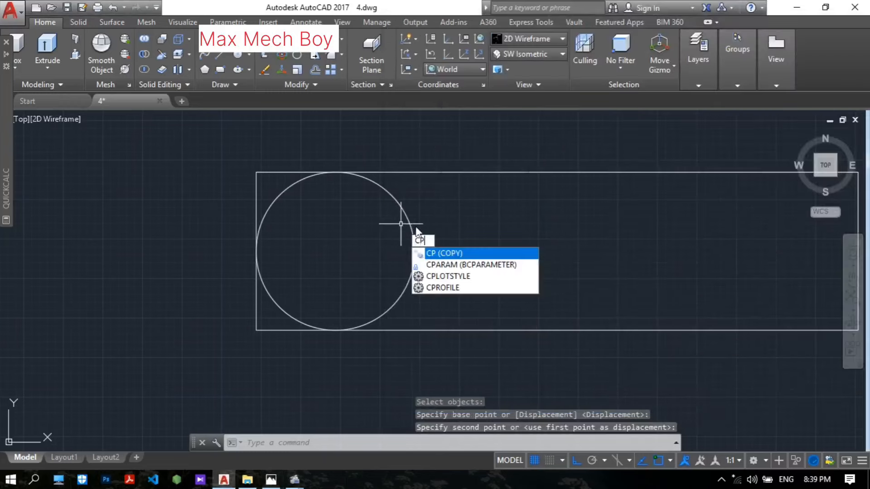
key("Return")
left_click(412, 227)
key("Return")
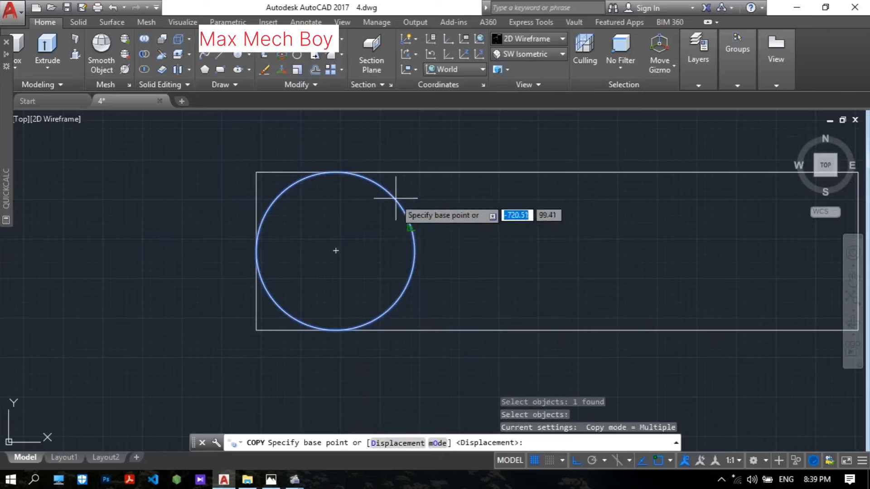
left_click(335, 250)
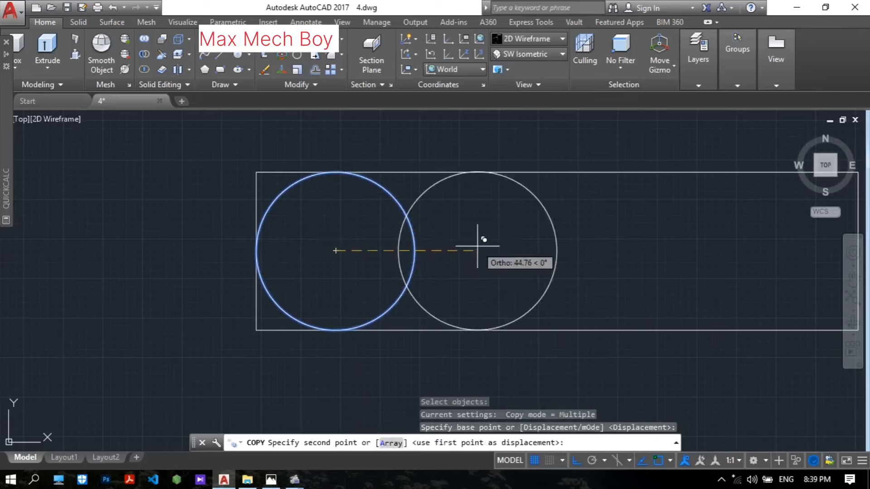
type("25")
key("Return")
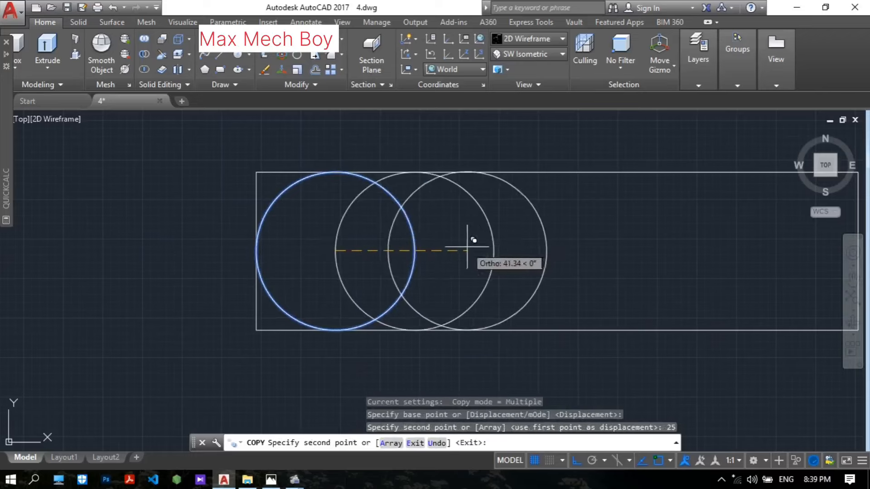
Step: Trim away the rectangle's two corners and edge portions that lie outside the outermost circle at the slotted end
key("Return")
scroll(345, 200, "up", 2)
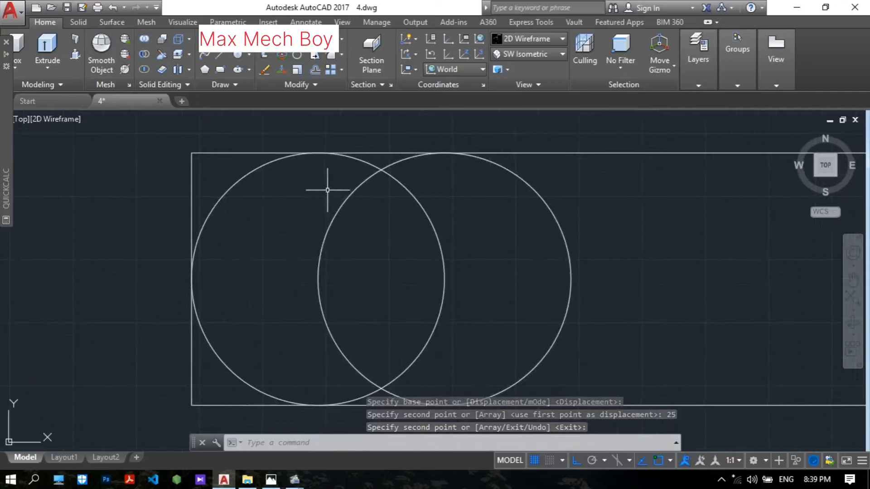
middle_click_drag(330, 188, 311, 188)
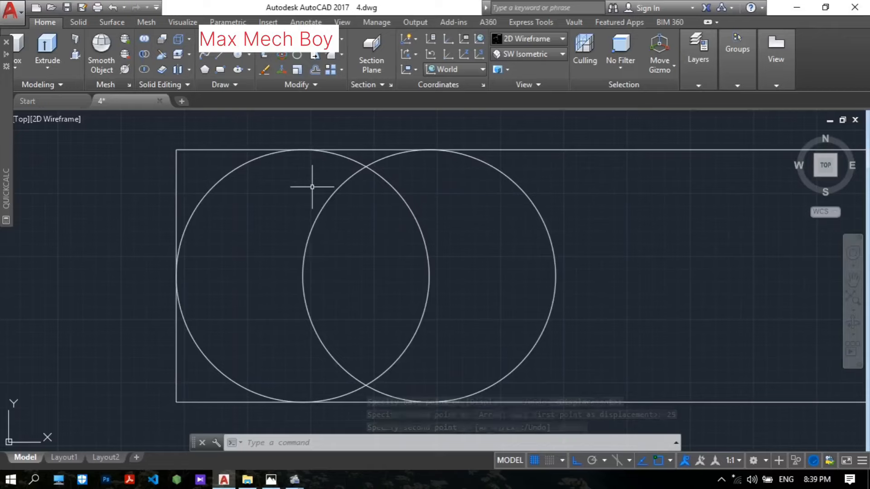
type("TR")
key("Return")
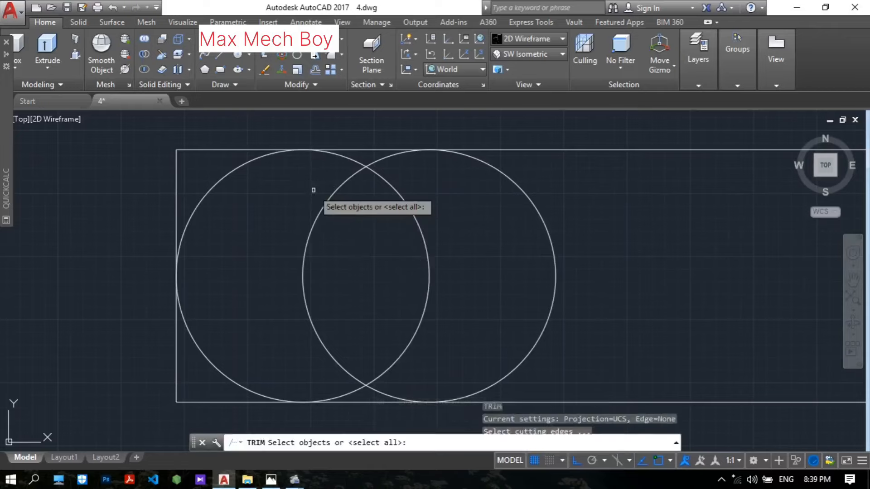
key("Return")
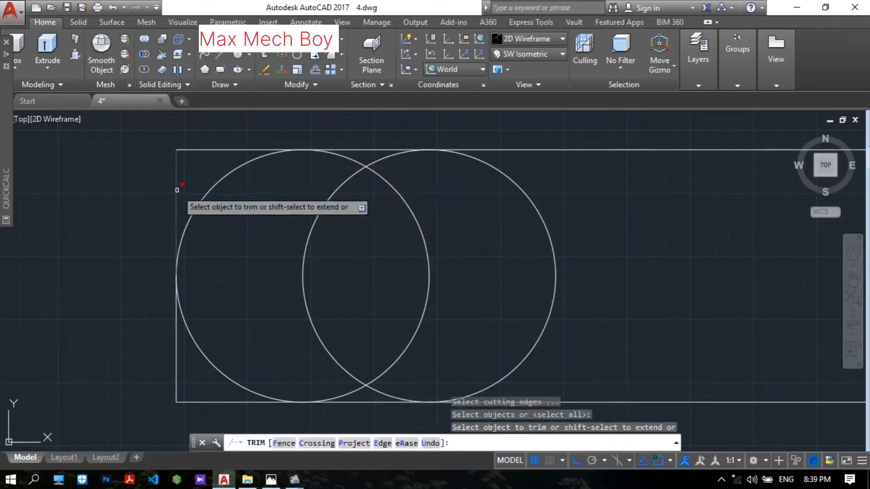
left_click(203, 150)
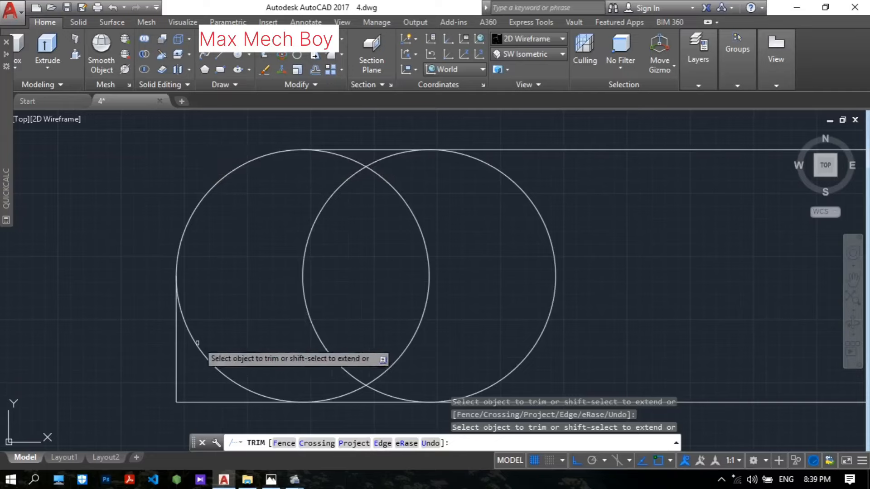
left_click(176, 356)
left_click(216, 402)
Step: Trim the overlapping inner arcs of both circles so only the outer arcs form the rounded end profile
middle_click_drag(249, 368, 248, 331)
left_click(353, 354)
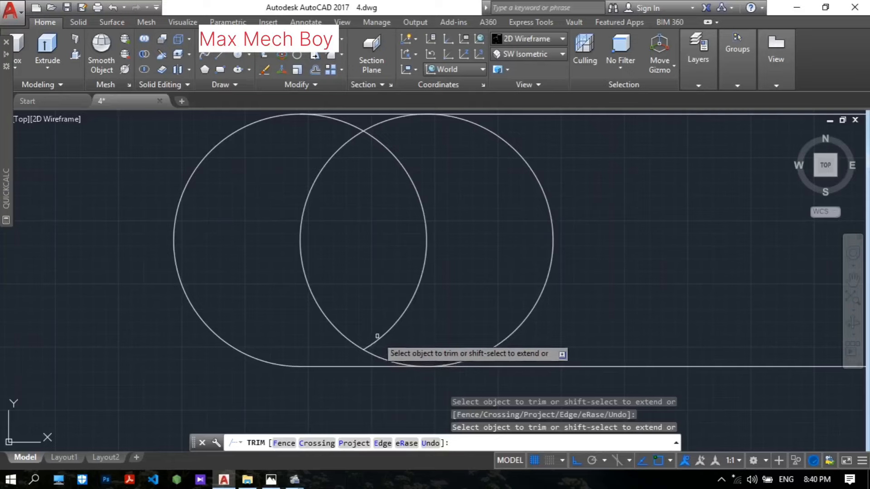
left_click(379, 338)
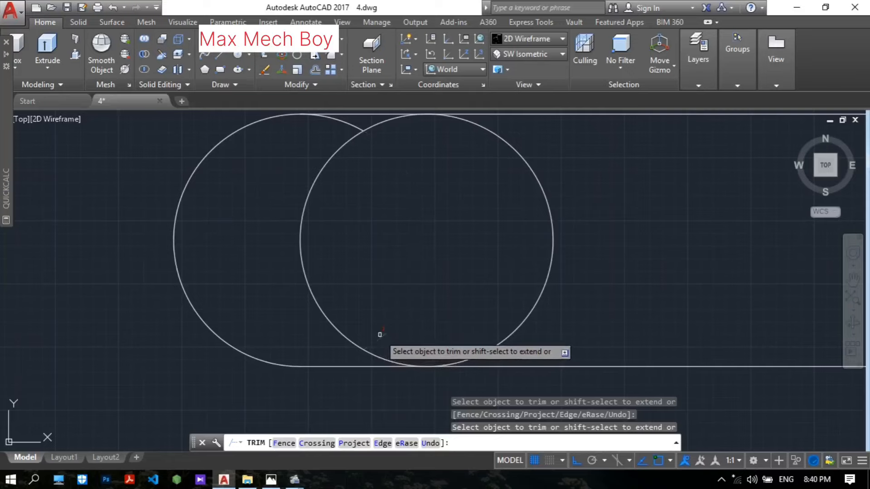
left_click(350, 140)
scroll(379, 173, "down", 2)
scroll(363, 213, "down", 2)
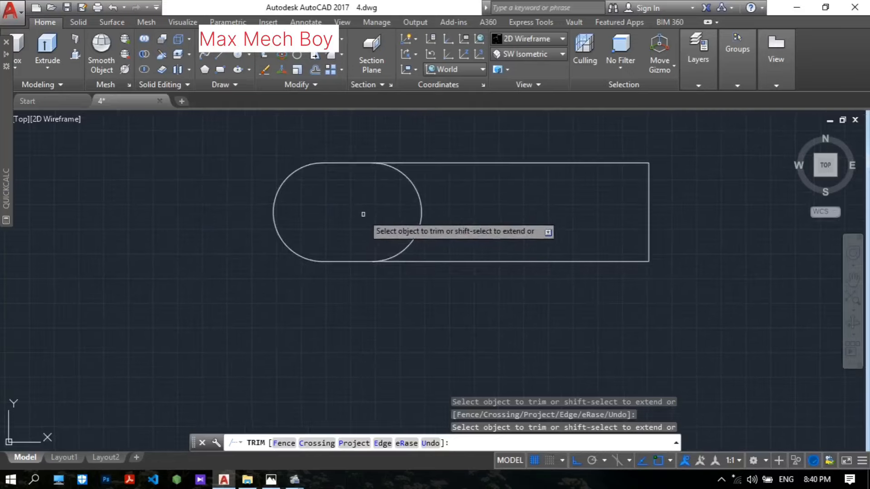
key("Return")
Step: Check the rounded end's height in the reference drawing and switch to the SW Isometric view
middle_click_drag(312, 416, 289, 423)
left_click(271, 481)
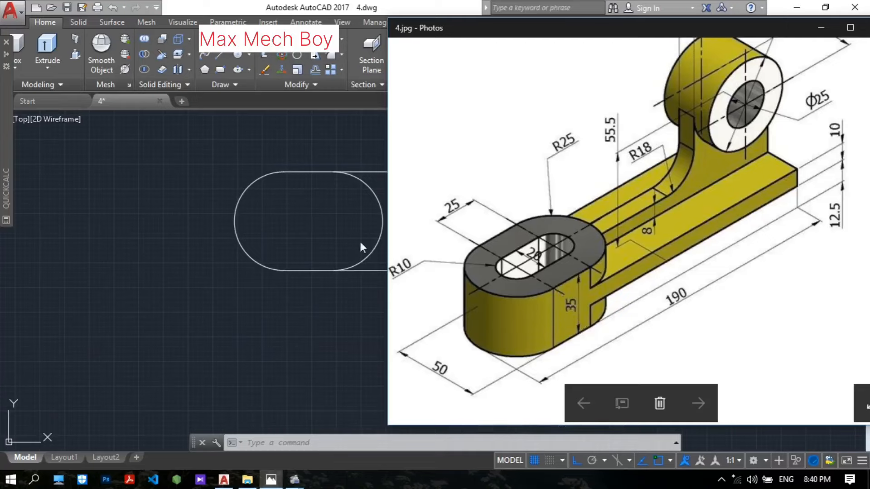
left_click(288, 151)
left_click(534, 54)
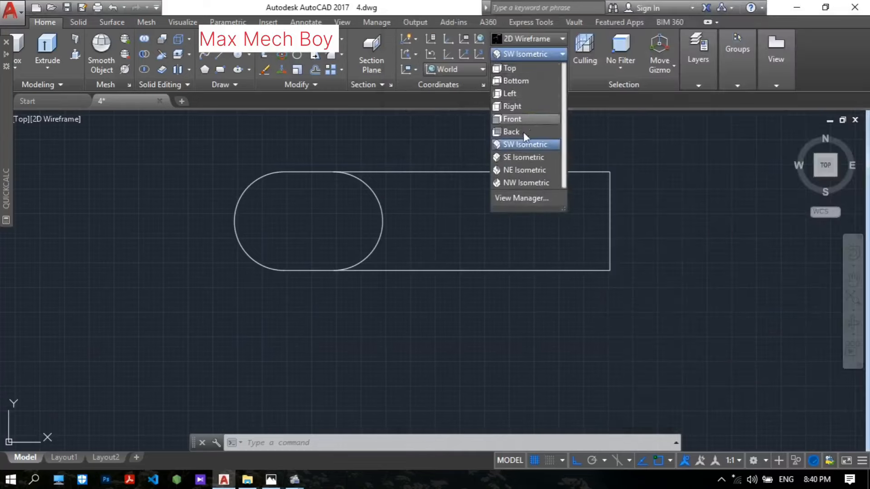
left_click(528, 145)
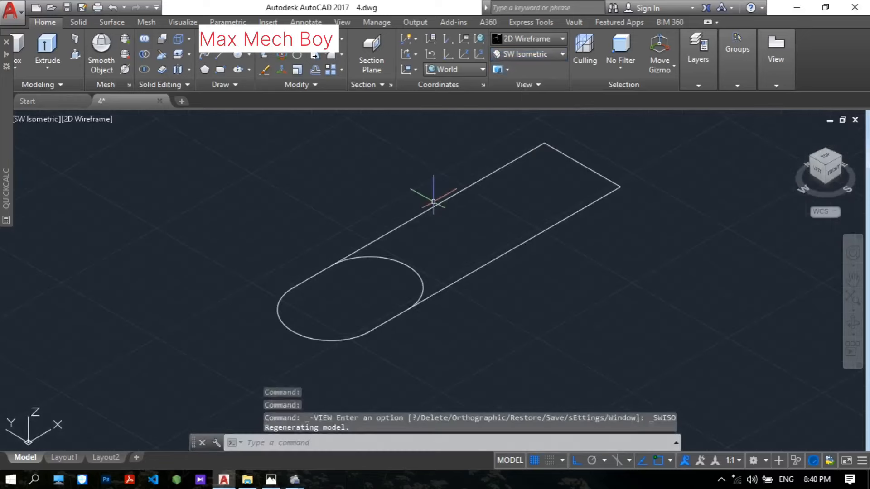
Step: Presspull the bounded area of the rounded end profile upward by 35 mm
scroll(416, 181, "up", 2)
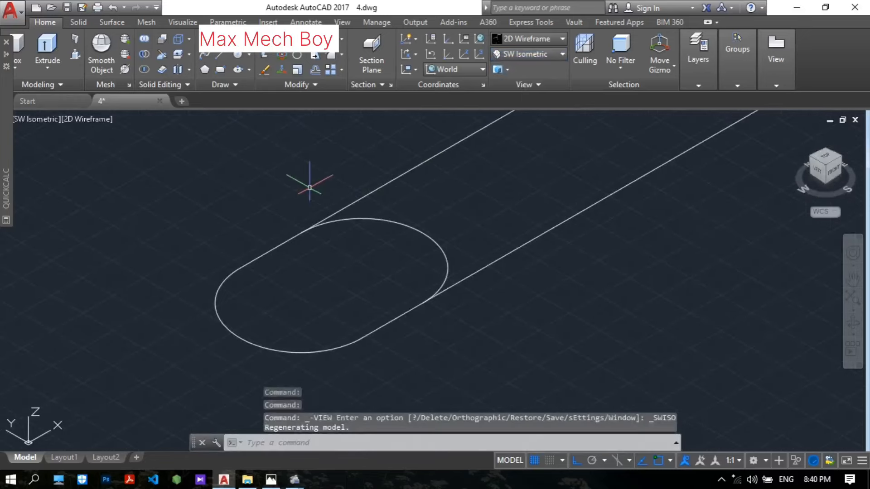
left_click(75, 55)
left_click(297, 251)
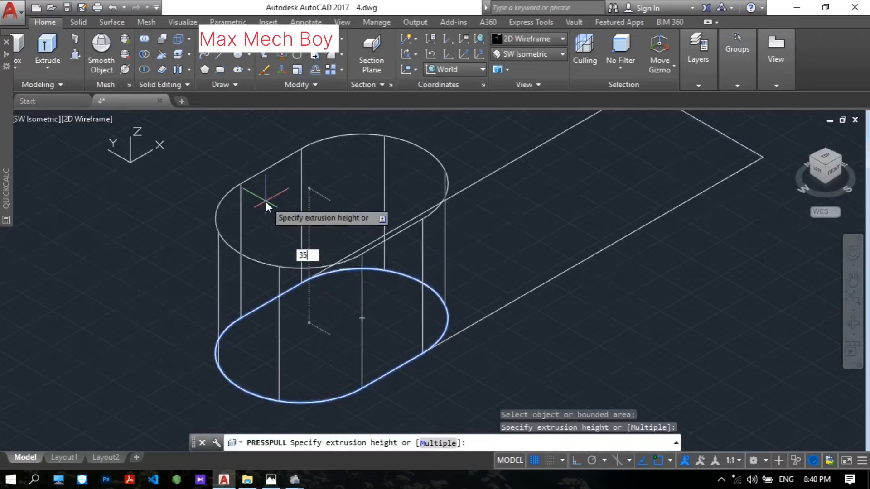
type("35")
key("Return")
middle_click_drag(333, 167, 294, 176)
Step: Check the base thickness in the reference drawing and presspull the remaining rectangular base area upward by 10 mm
left_click(272, 481)
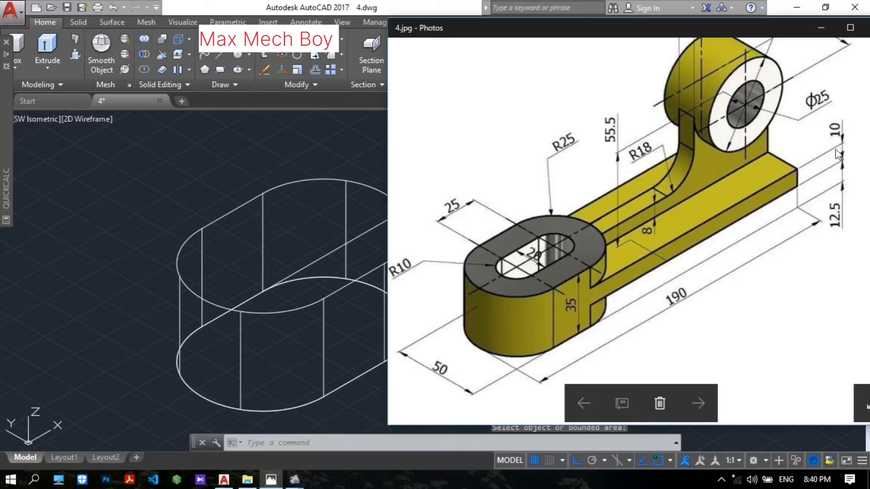
left_click(356, 149)
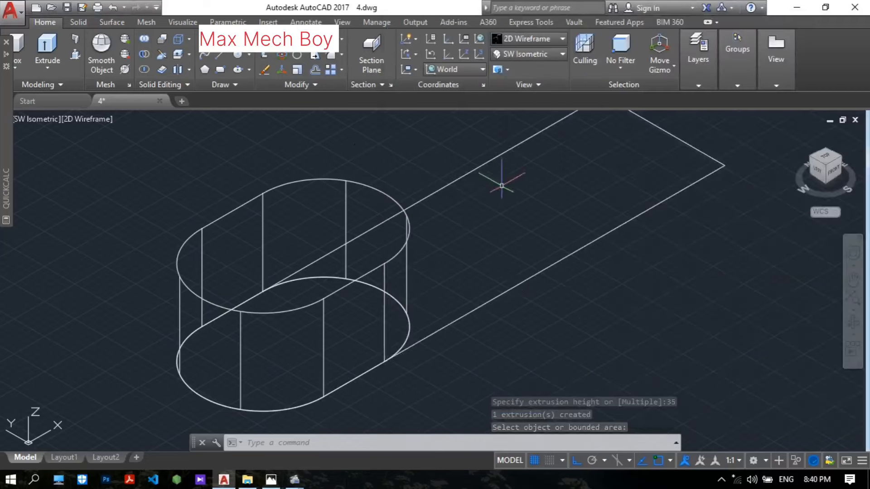
left_click(76, 55)
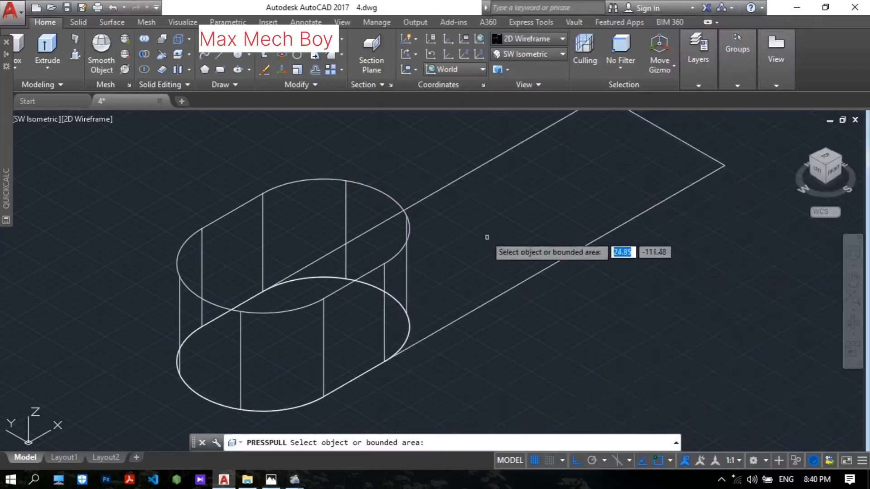
left_click(508, 257)
middle_click_drag(508, 258, 472, 298)
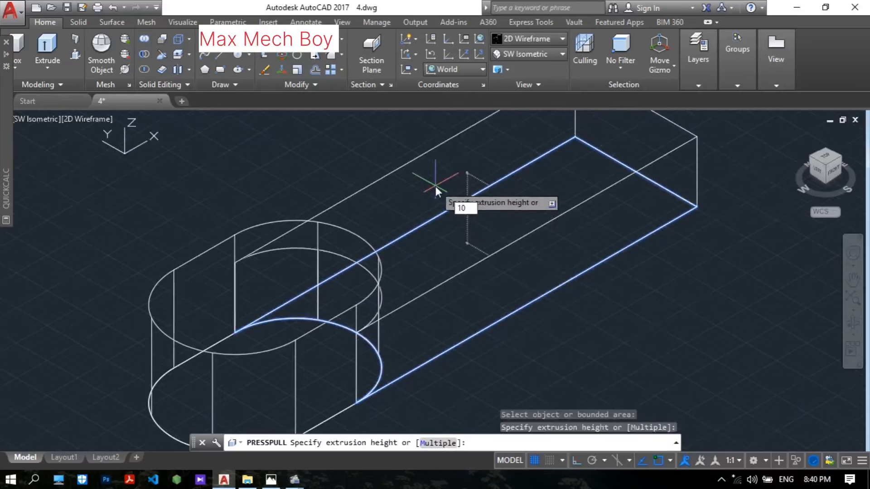
key("Return")
scroll(436, 188, "down", 3)
middle_click_drag(419, 178, 373, 178)
key("Return")
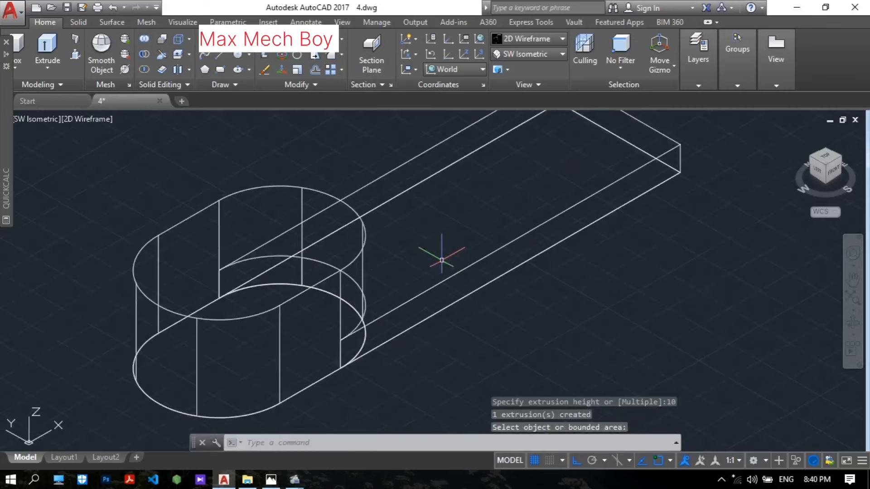
Step: Check the base's position in the reference drawing and move the plate 12.5 mm up, aligning its edge midpoint with the rounded block's vertical edge midpoint
scroll(448, 252, "up", 2)
key("alt+Tab")
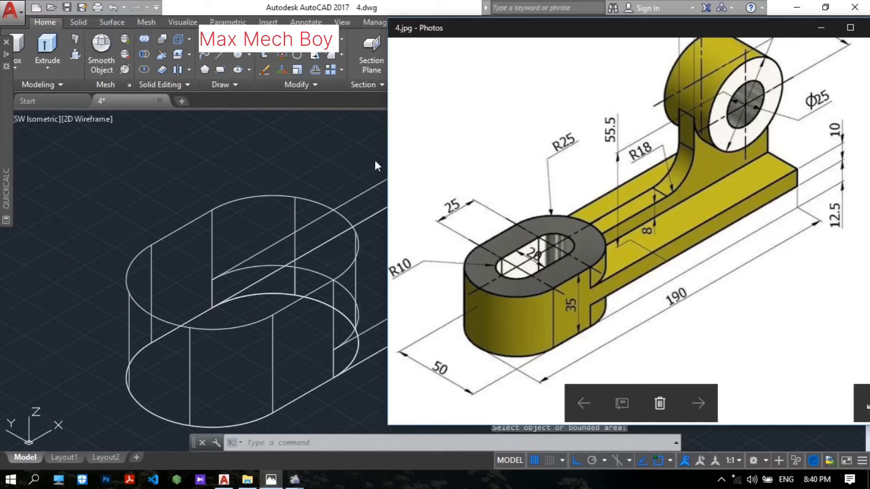
key("alt+Tab")
type("m")
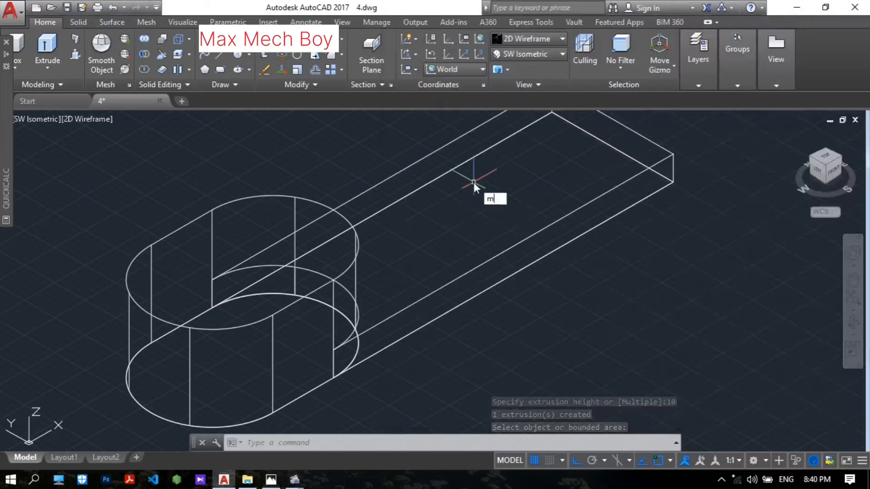
key("Return")
left_click(513, 249)
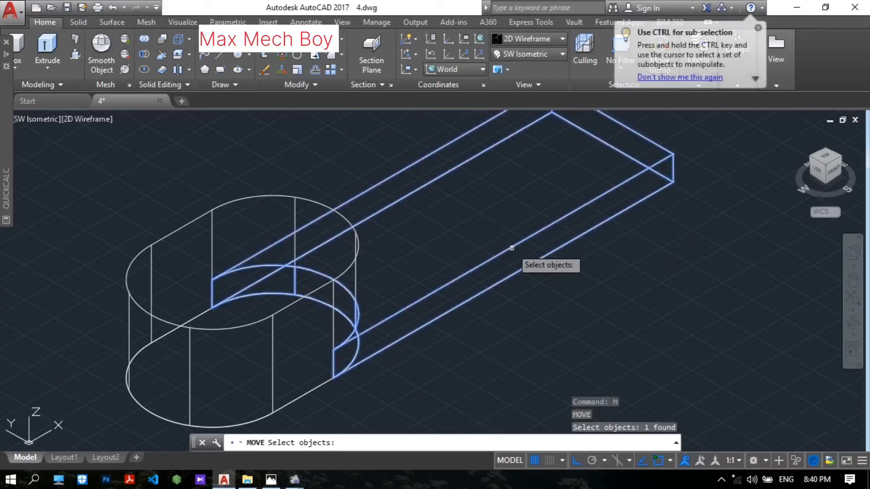
key("Return")
scroll(335, 372, "up", 3)
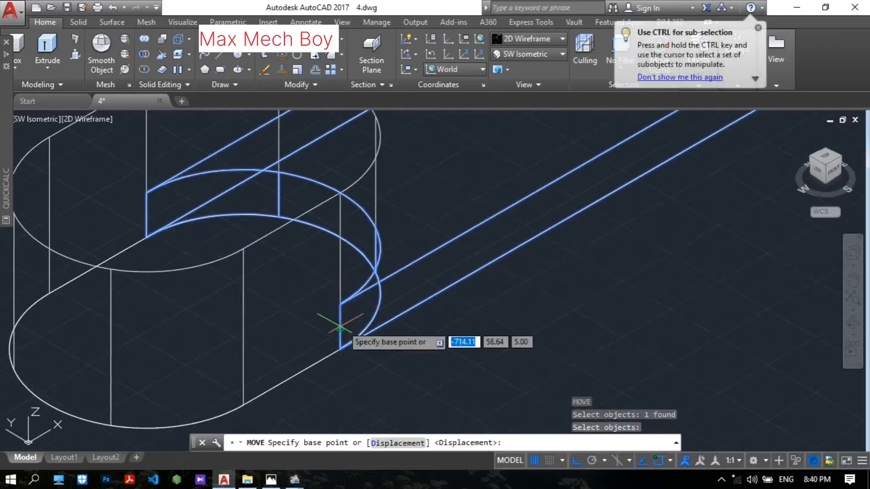
left_click(340, 326)
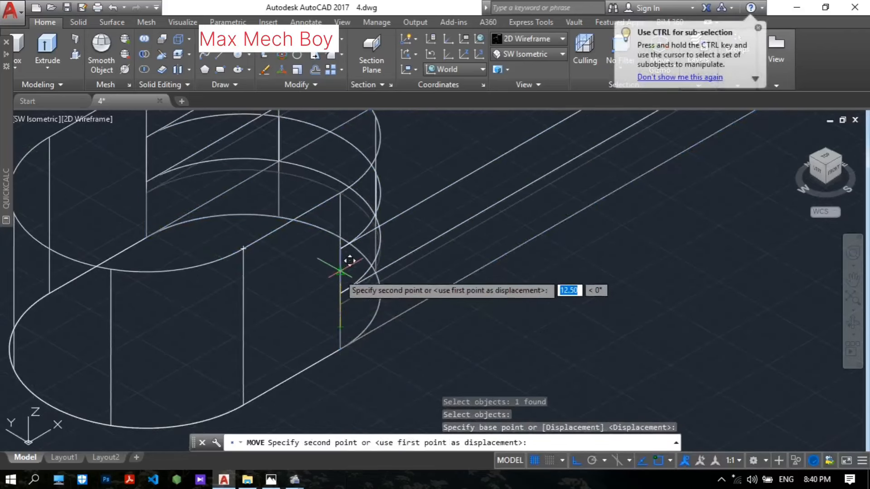
left_click(347, 265)
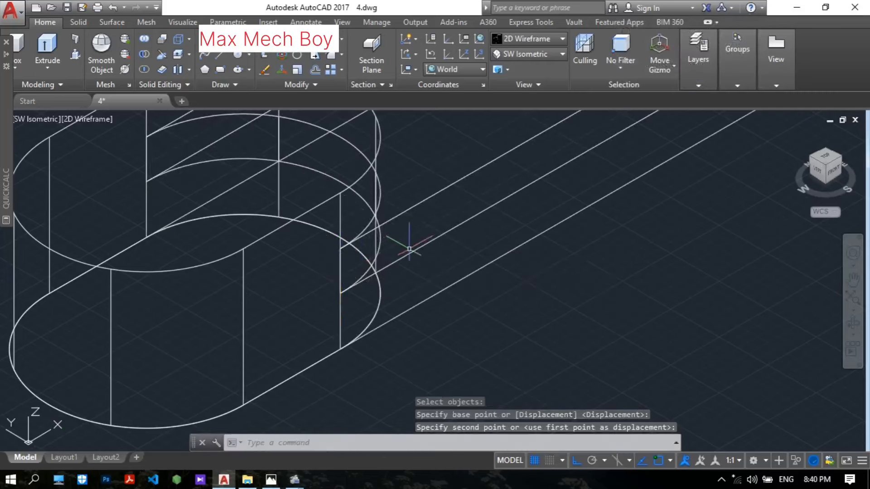
key("Return")
scroll(422, 241, "down", 3)
scroll(489, 267, "up", 2)
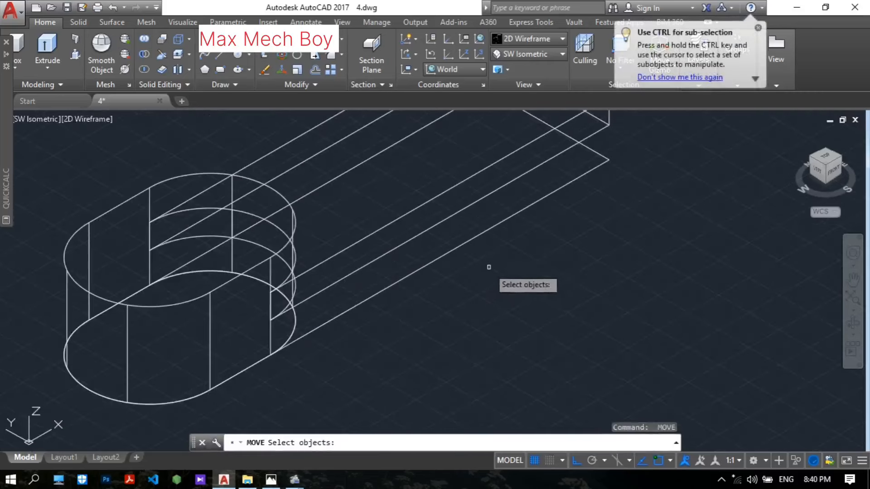
scroll(489, 267, "down", 2)
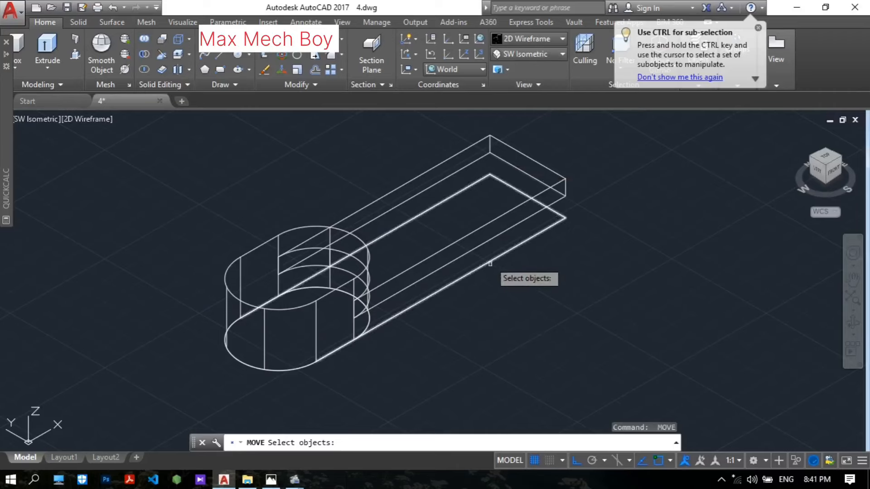
scroll(490, 263, "up", 2)
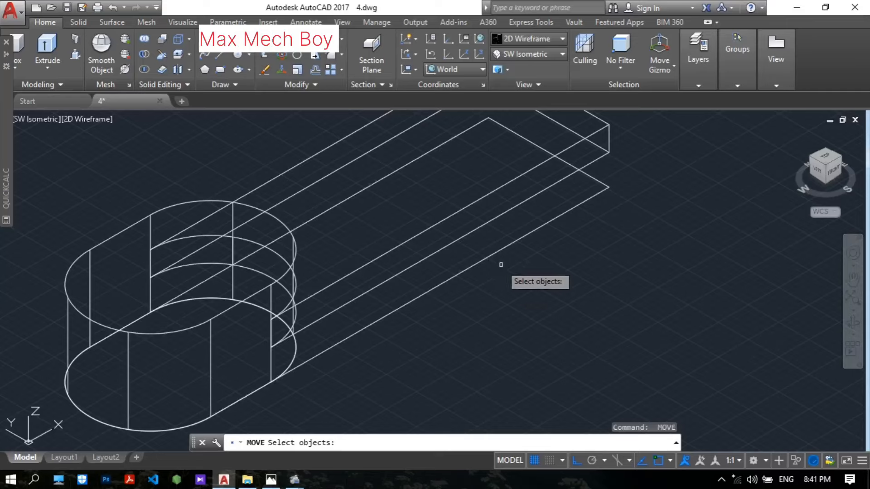
key("Escape")
Step: Erase the leftover 2D rectangle outline beneath the raised base plate
type("e")
key("Return")
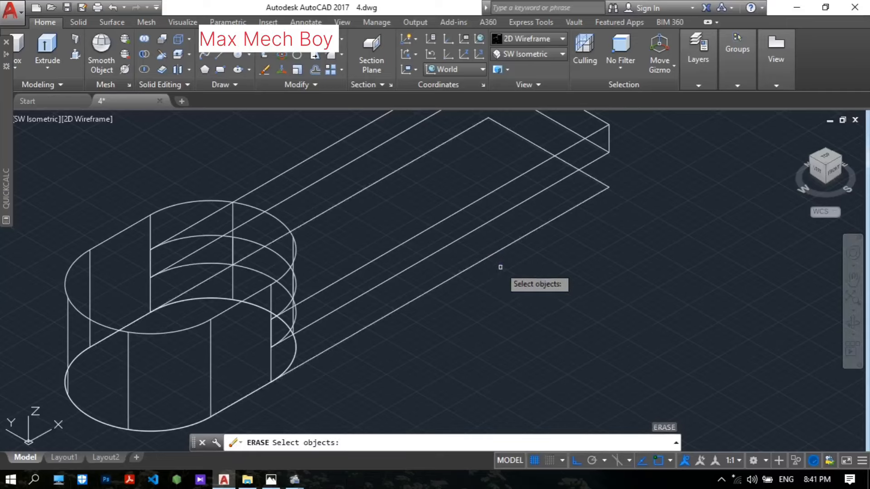
left_click(478, 264)
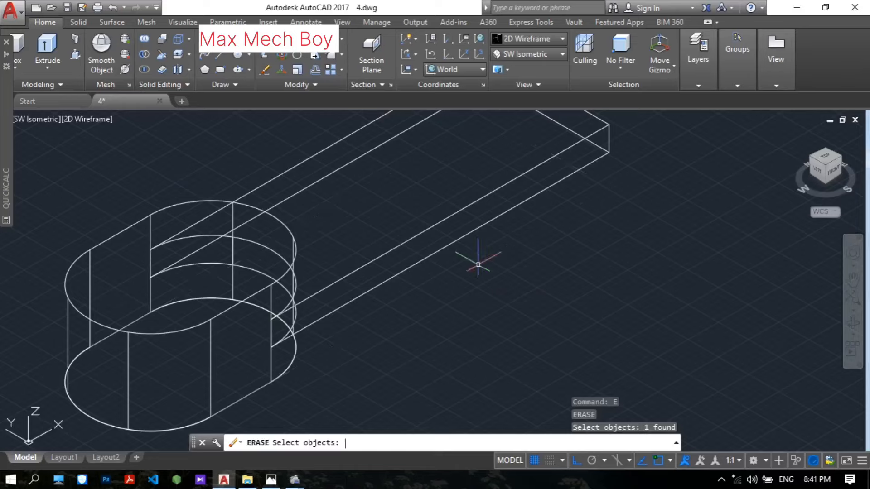
key("Return")
Step: Preview the solids in the Shaded with edges visual style, and return to 2D Wireframe
scroll(475, 259, "down", 5)
scroll(506, 231, "up", 3)
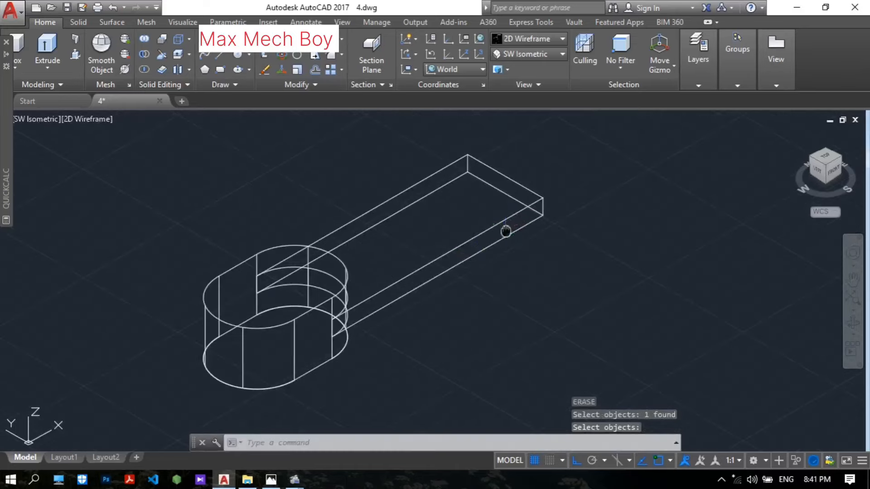
left_click(534, 39)
left_click(428, 114)
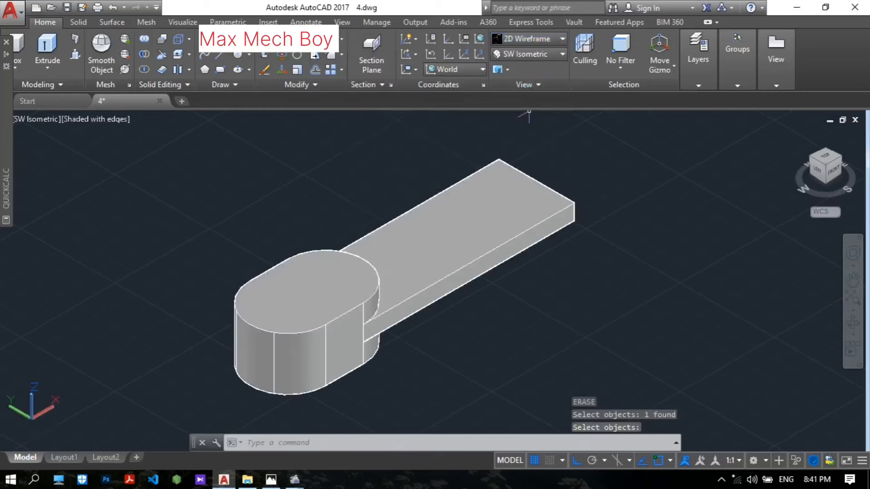
left_click(520, 39)
left_click(363, 77)
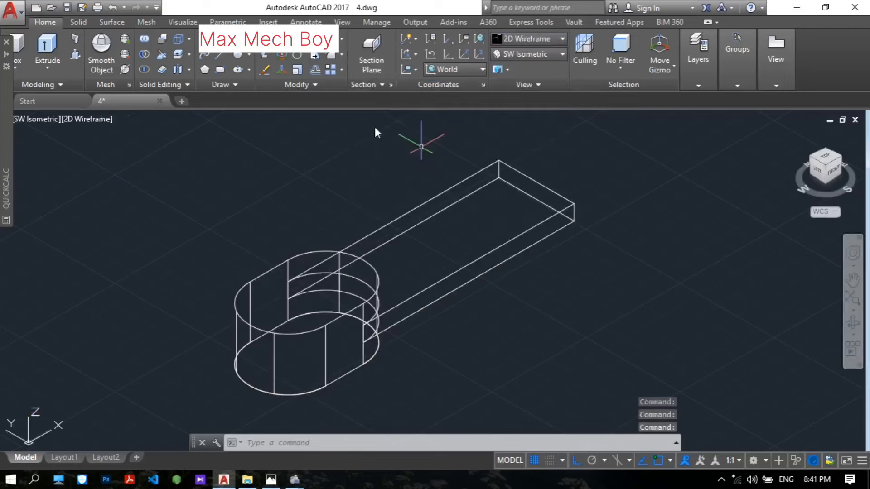
Step: Union the rounded end block and the base plate into one solid, selecting everything with a window around the model
scroll(376, 169, "down", 4)
middle_click_drag(375, 169, 363, 192)
scroll(407, 155, "up", 2)
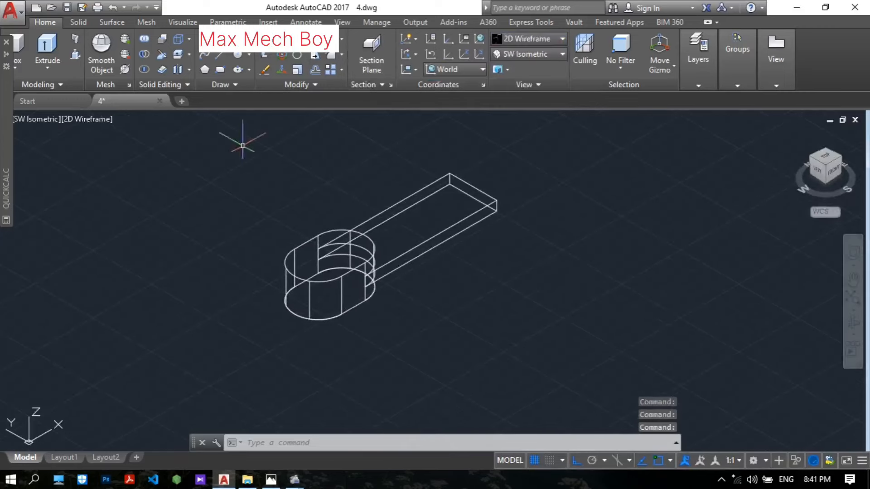
left_click(143, 53)
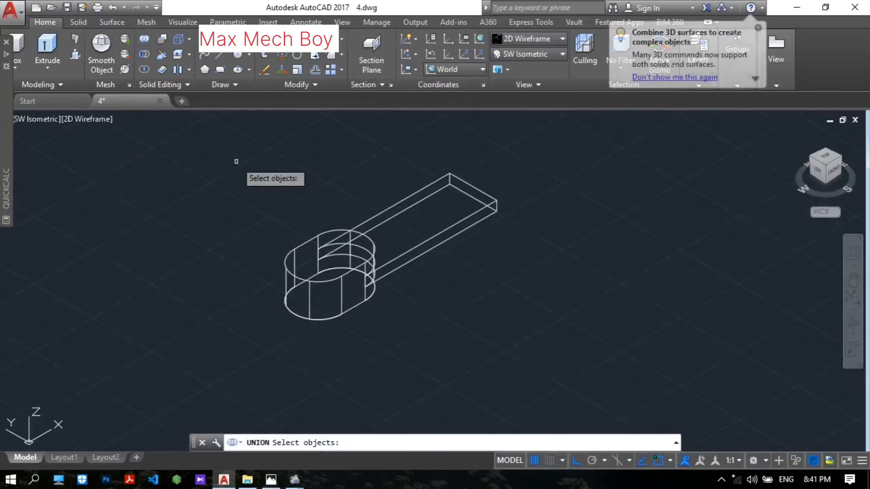
left_click(236, 161)
left_click(531, 345)
key("Return")
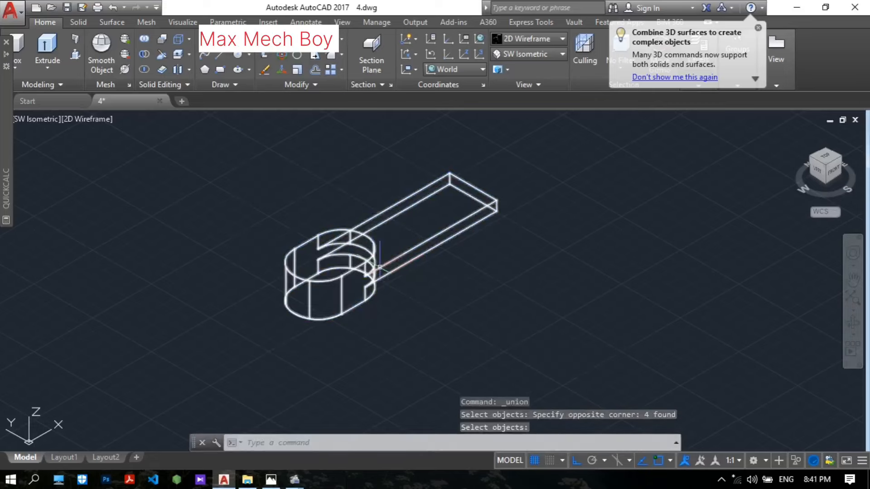
Step: Examine the upright ring, rib and base dimensions in the 4.jpg reference drawing, and return to the model
scroll(329, 218, "up", 2)
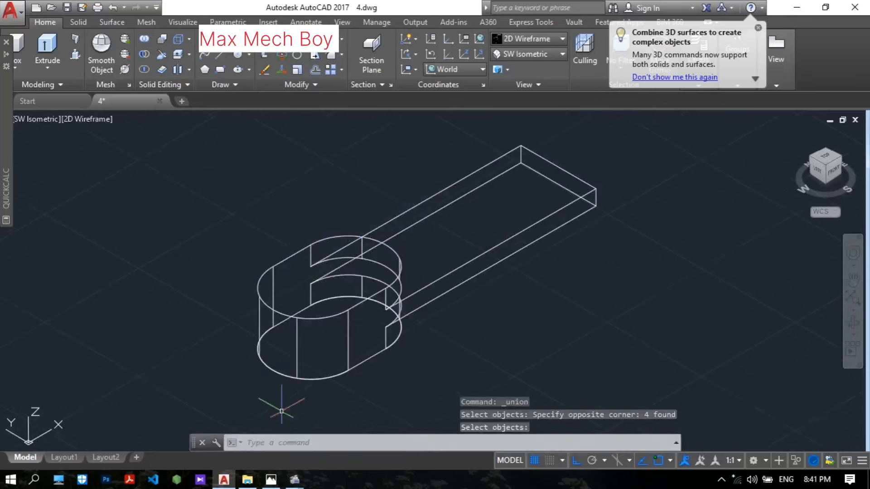
left_click(274, 479)
scroll(553, 254, "up", 5)
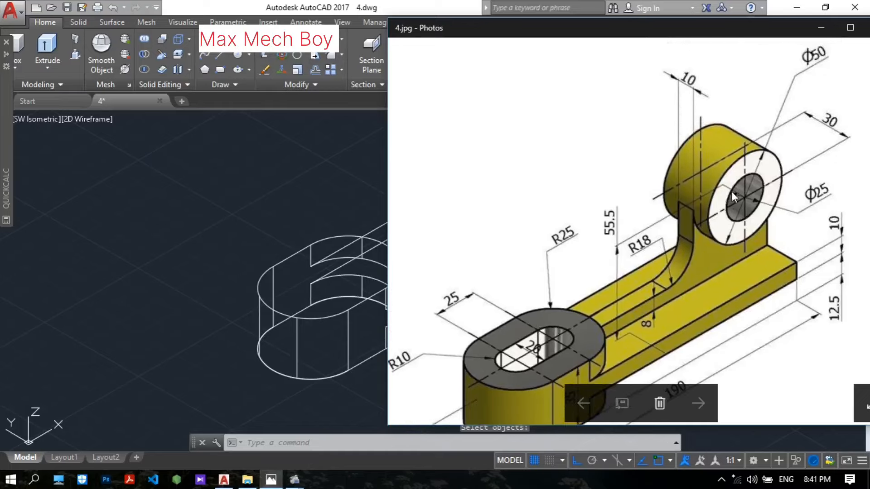
scroll(738, 177, "up", 1)
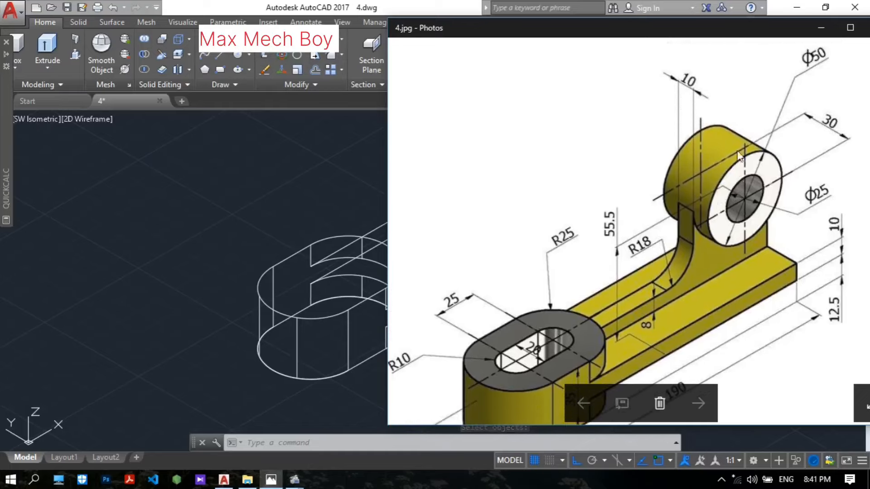
scroll(743, 182, "up", 1)
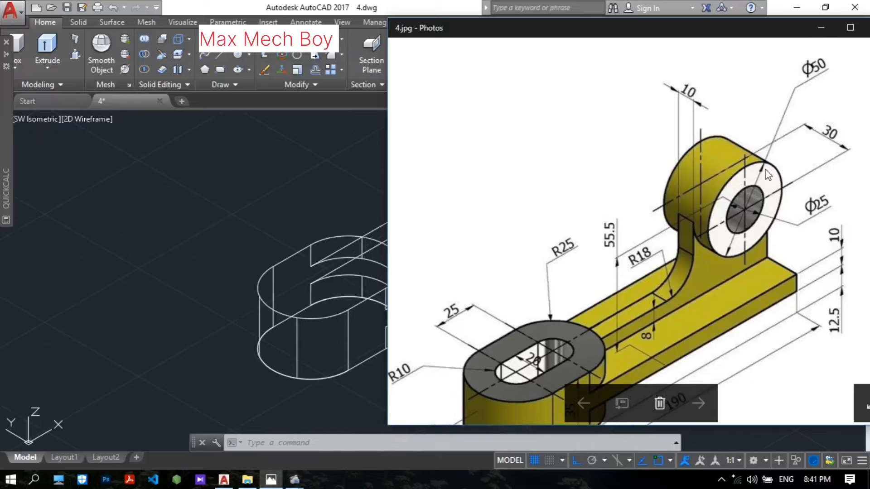
scroll(725, 222, "down", 4)
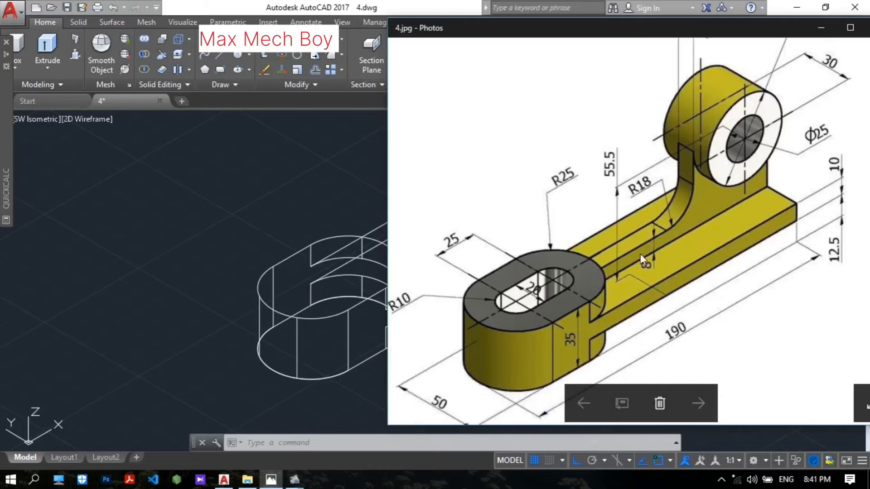
scroll(659, 306, "down", 2)
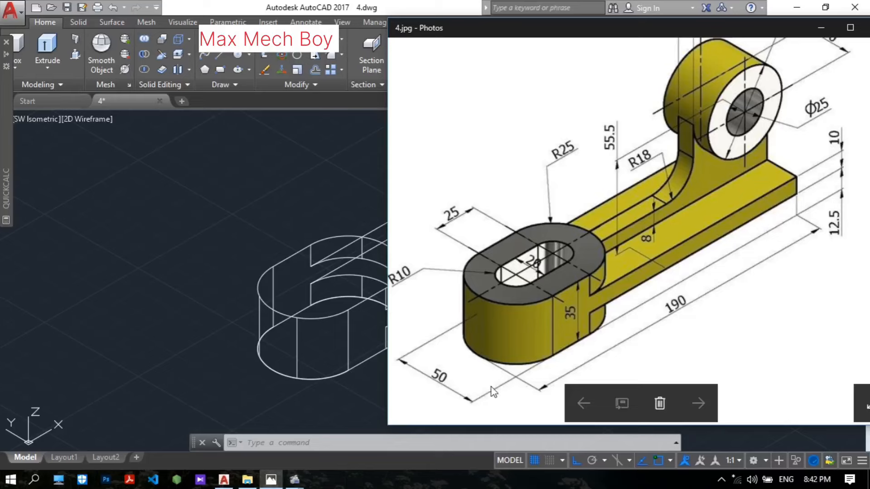
left_click(350, 184)
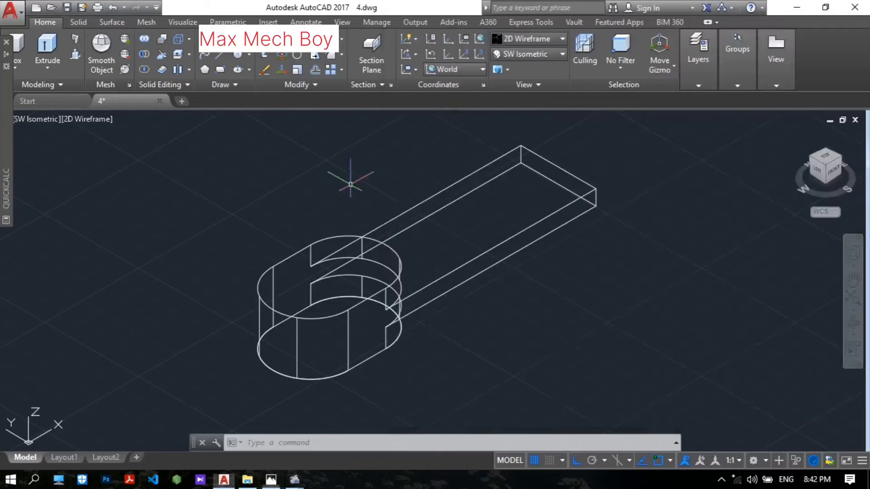
Step: Define a new UCS at the base plate's upper free-end corner, with X along the plate's length and Y pointing vertically up
scroll(616, 161, "down", 2)
mouse_move(611, 165)
middle_mouse_down()
mouse_move(520, 245)
mouse_move(518, 188)
middle_mouse_up()
scroll(531, 225, "up", 2)
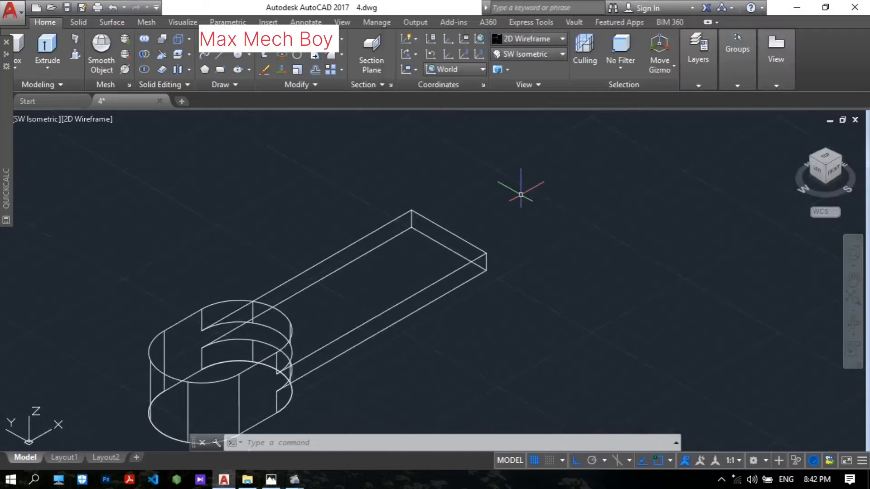
left_click(452, 40)
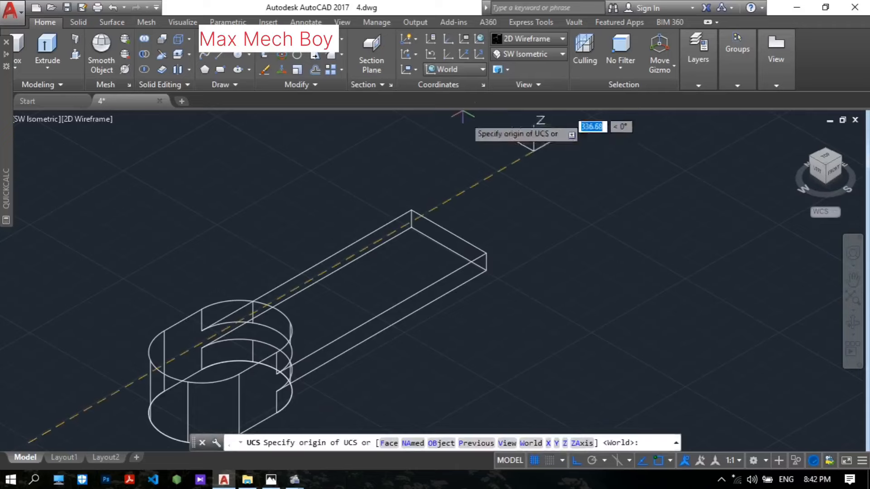
middle_click_drag(521, 217, 497, 234)
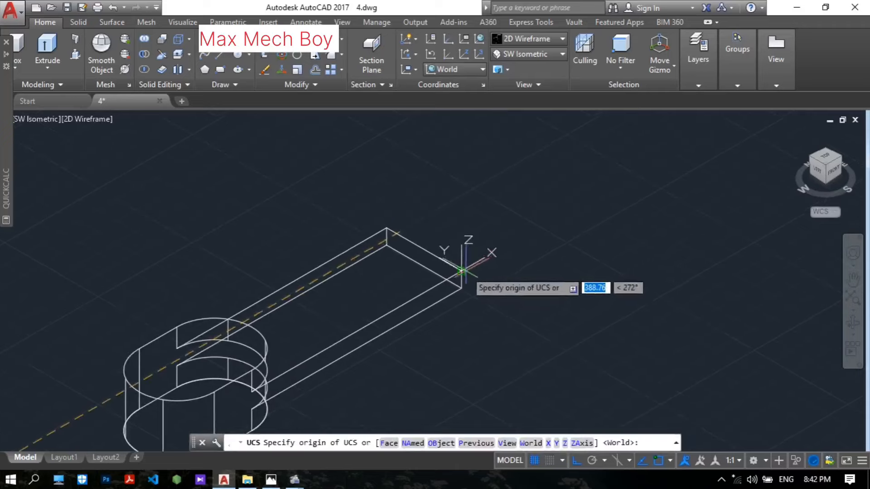
left_click(462, 271)
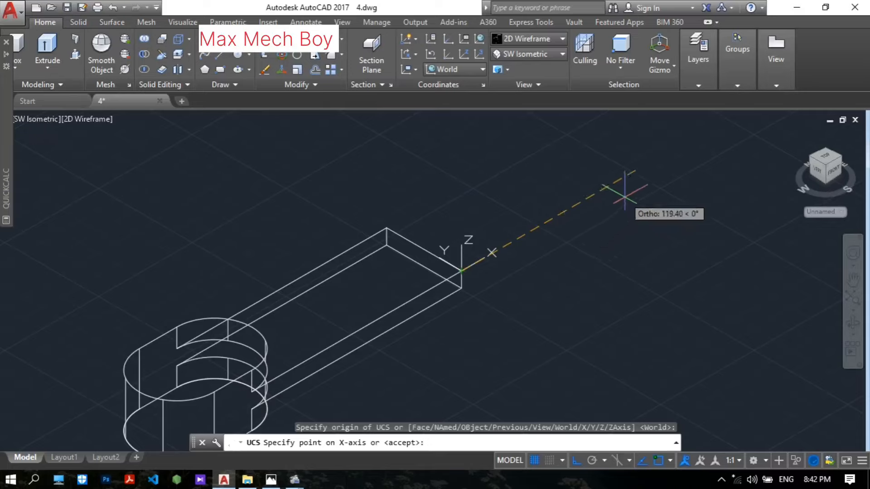
middle_click_drag(579, 220, 575, 229)
left_click(575, 229)
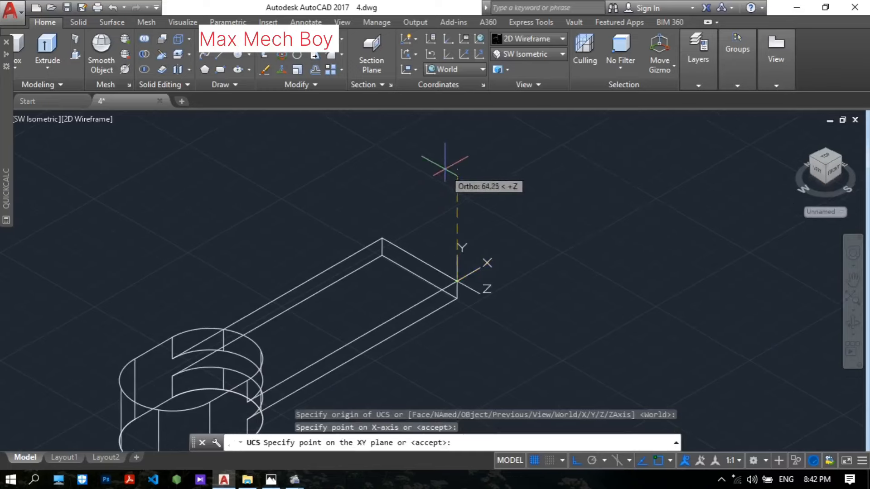
left_click(441, 164)
scroll(512, 186, "down", 3)
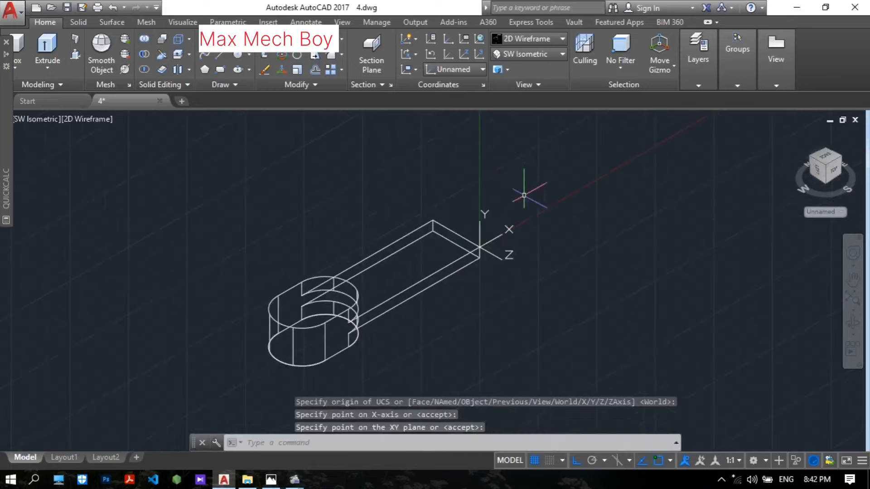
Step: Draw a 140 by 8 mm rectangle in the front view, in the empty area beyond the base plate's free end
left_click(834, 171)
left_click(858, 144)
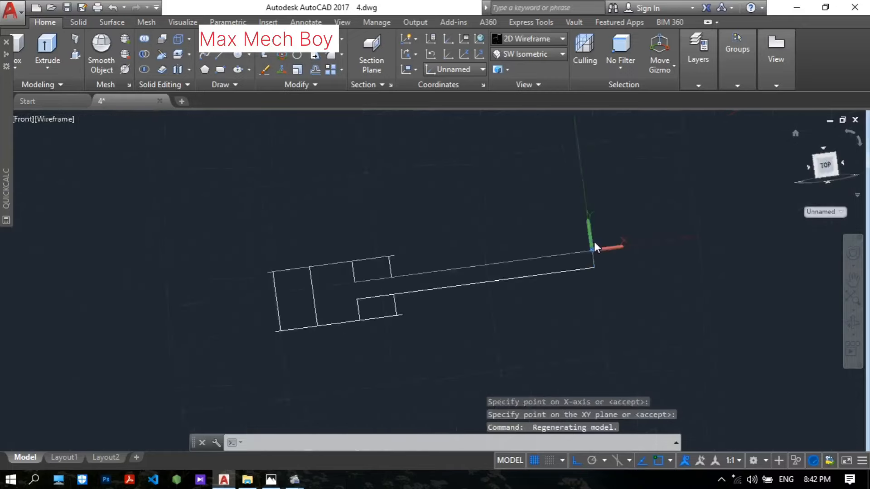
scroll(421, 260, "up", 2)
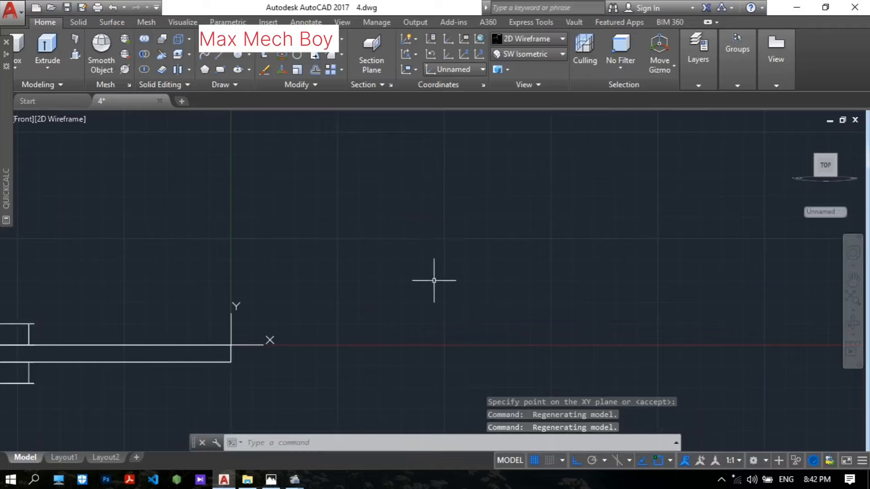
type("ec")
key("Return")
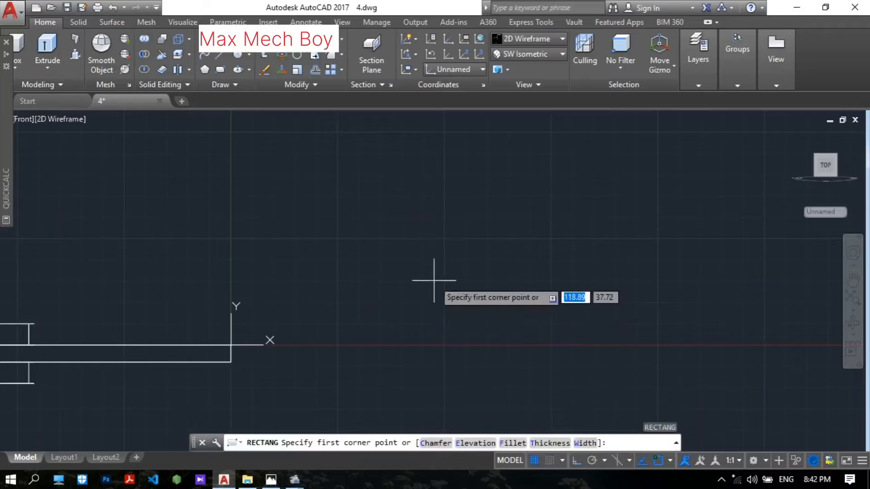
left_click(379, 295)
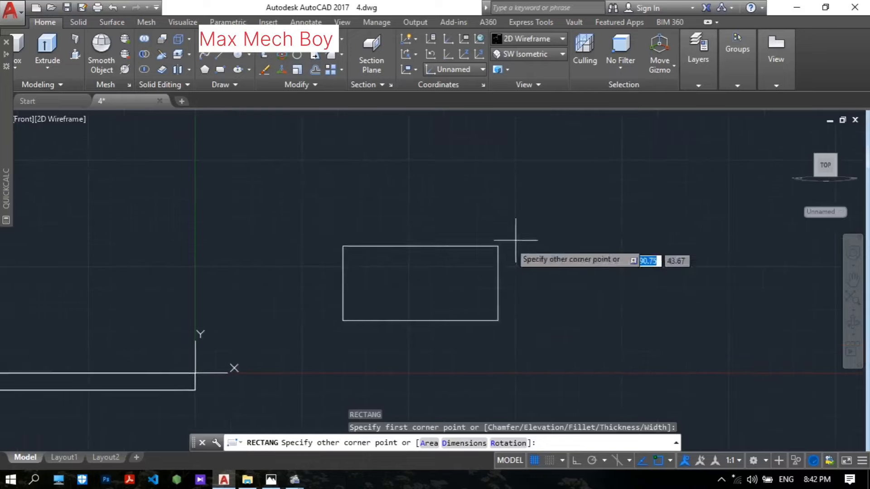
type("140")
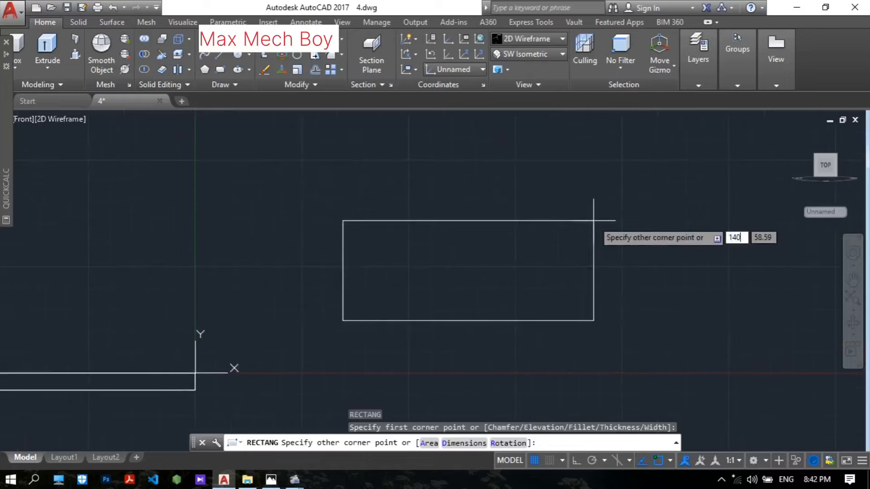
key("Tab")
type("5")
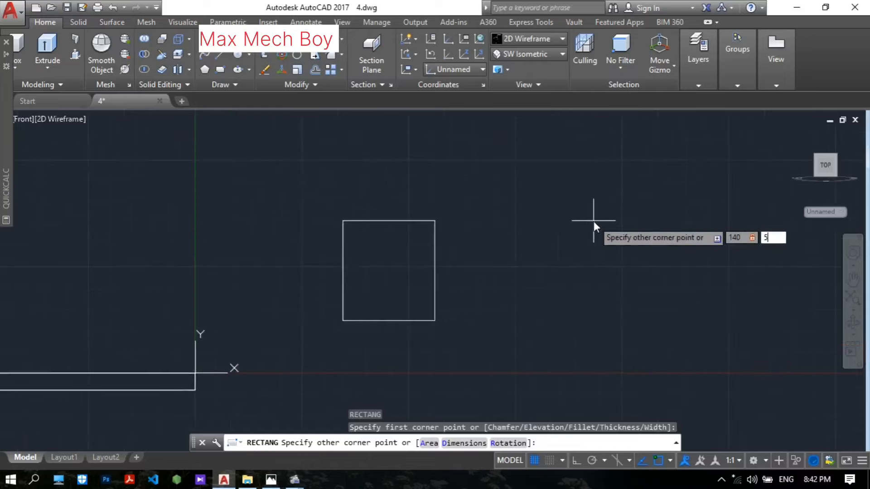
type("8")
key("Return")
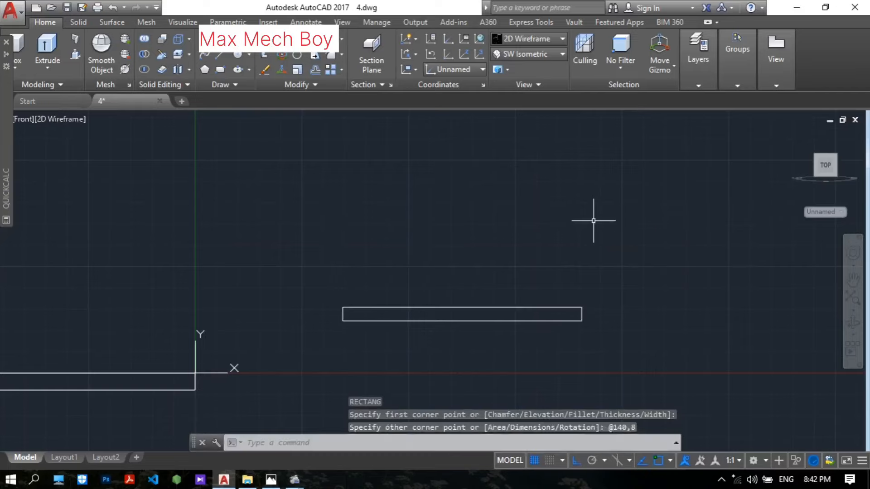
Step: Check the ring's diameter in the reference drawing and draw a 50 mm diameter circle centred on the rectangle's upper right corner
scroll(580, 317, "up", 2)
scroll(455, 286, "up", 2)
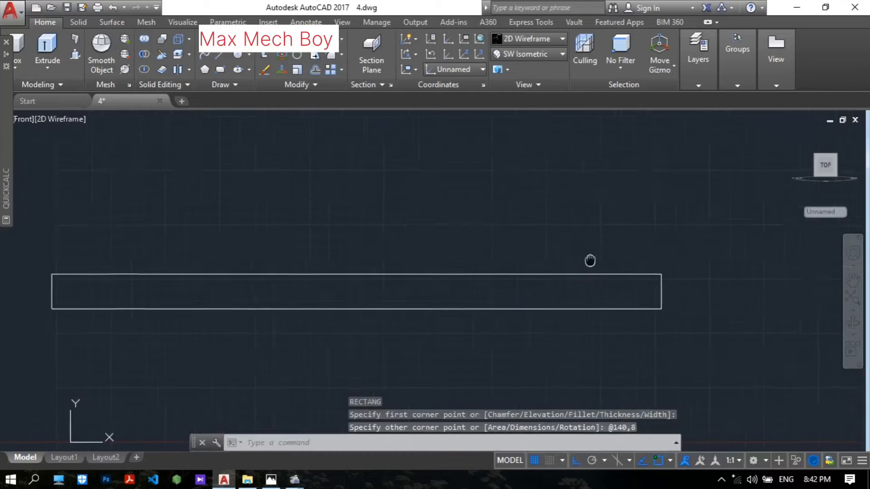
scroll(596, 250, "down", 2)
left_click(271, 480)
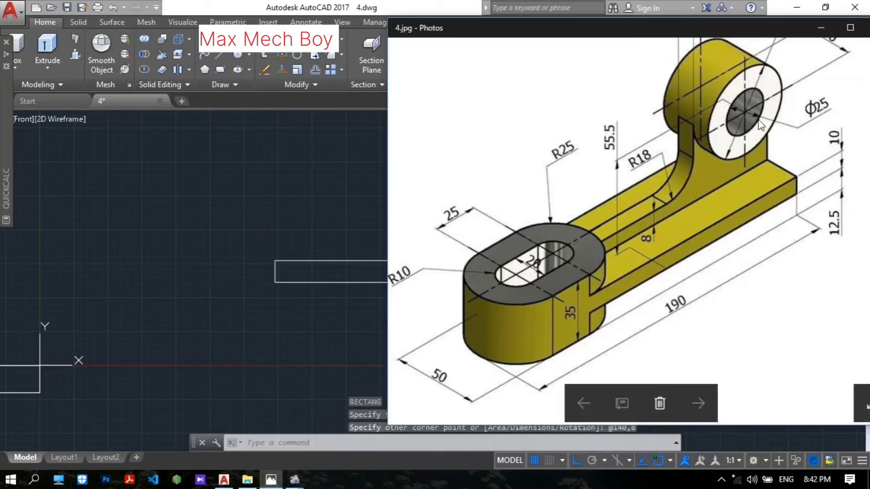
scroll(743, 131, "up", 2)
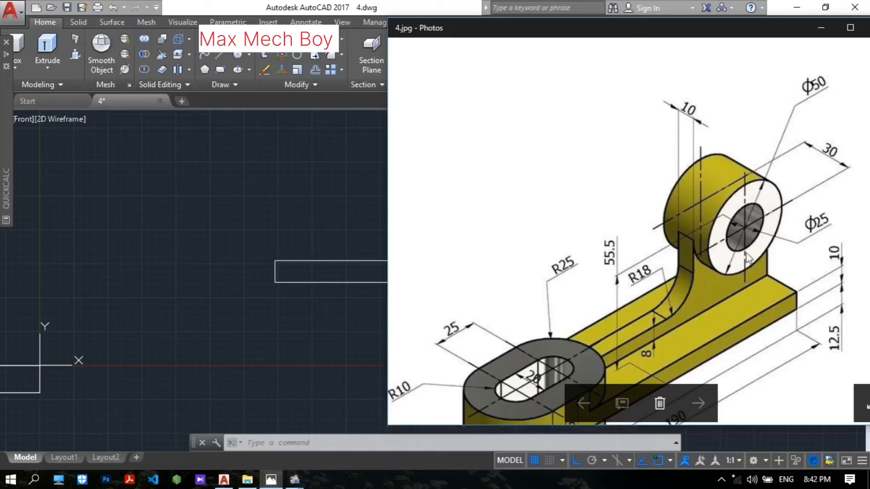
left_click(302, 159)
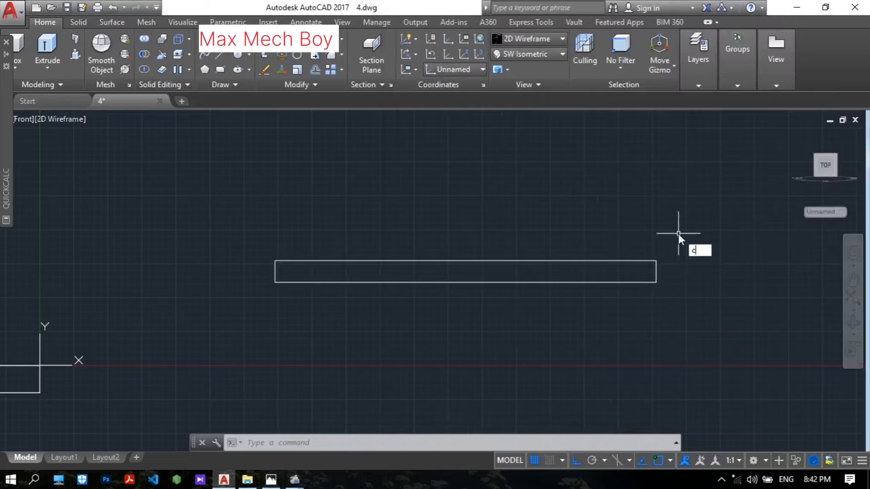
key("Return")
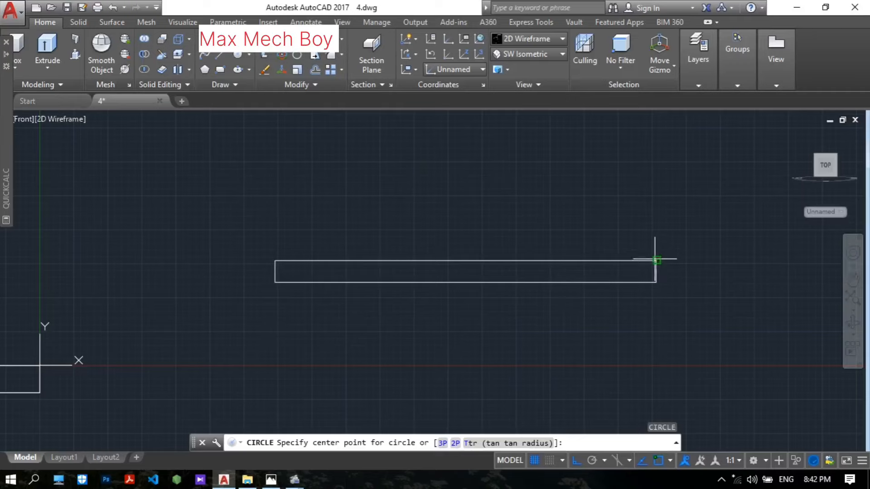
left_click(656, 261)
type("d")
key("Return")
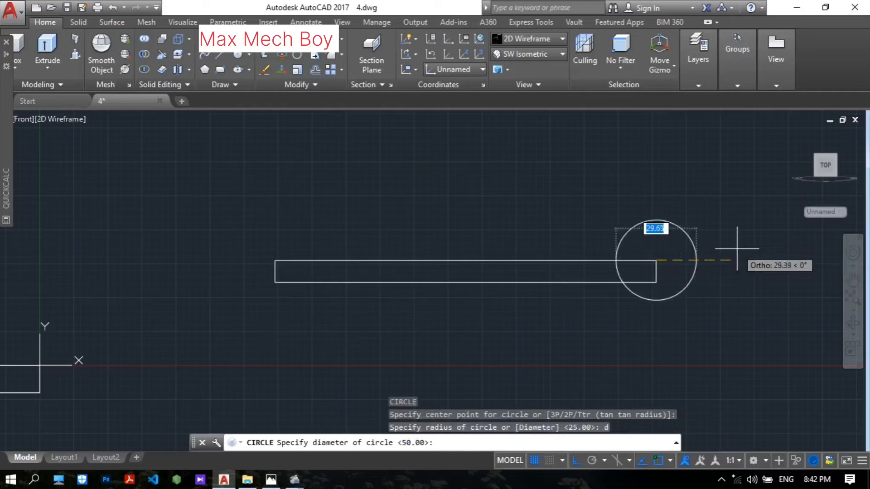
type("50")
key("Return")
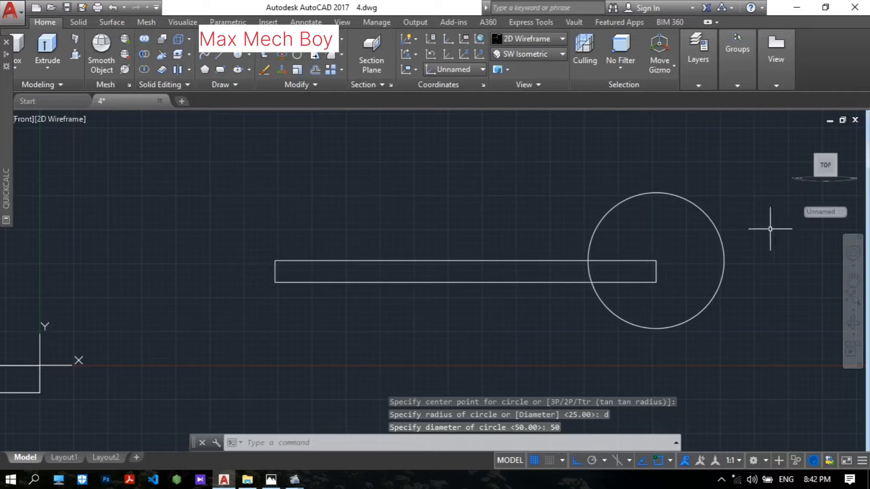
Step: Move the circle horizontally so that its right quadrant lands on the rectangle's upper right corner
type("M")
key("Return")
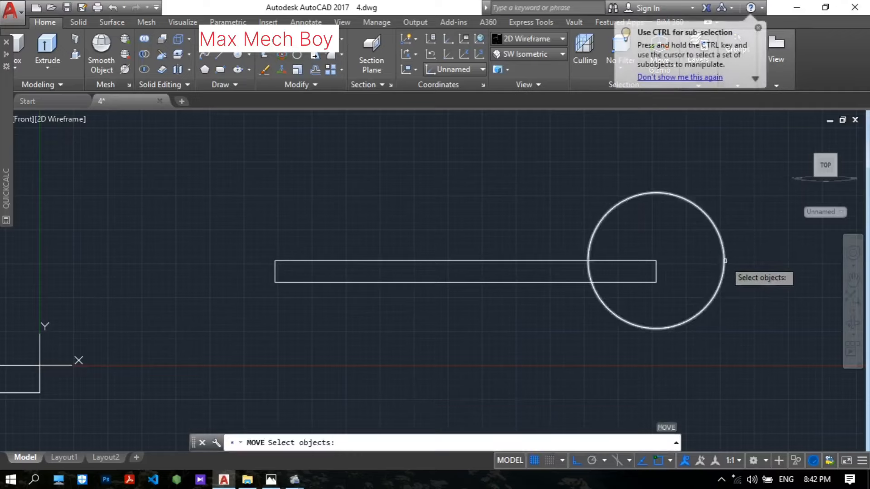
left_click(724, 259)
key("Return")
left_click(724, 254)
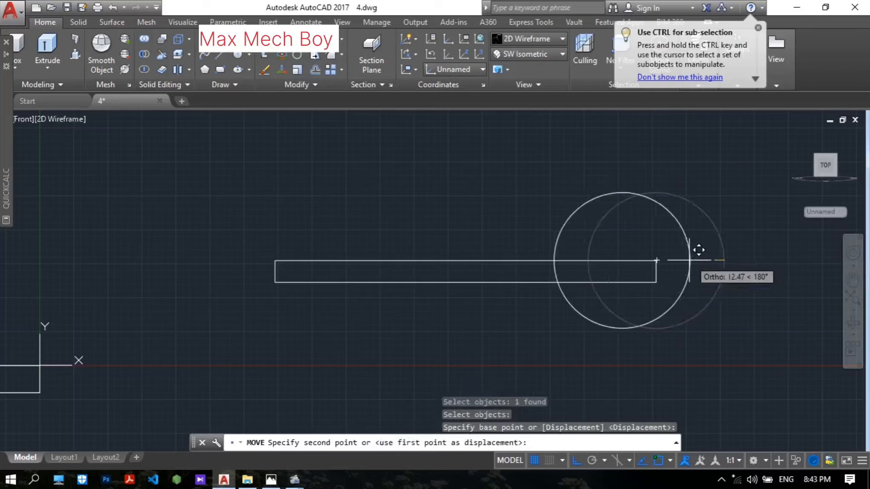
left_click(656, 260)
key("Return")
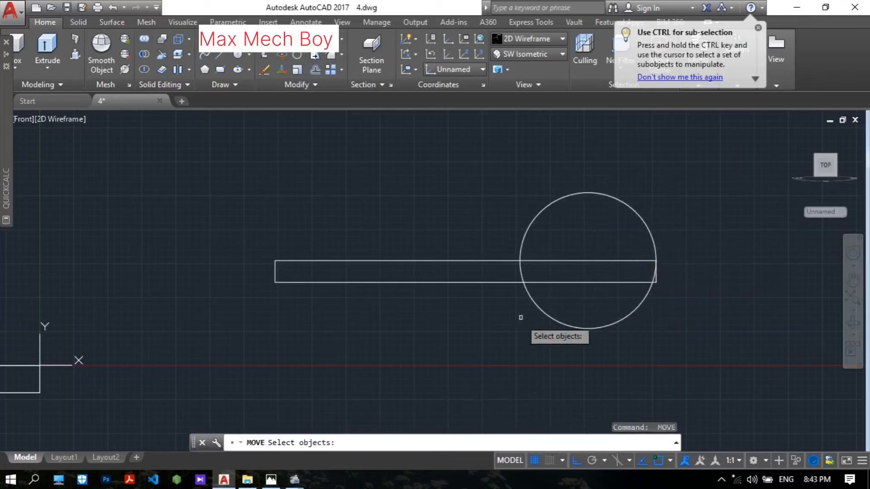
key("Escape")
Step: Check the ring's height in the reference drawing and move the circle 55.5 mm straight up from its current centre
left_click(271, 479)
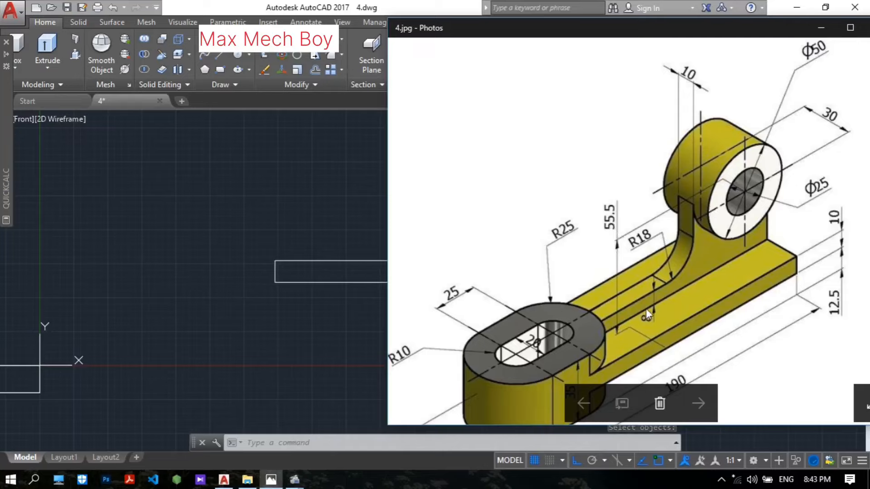
left_click(269, 201)
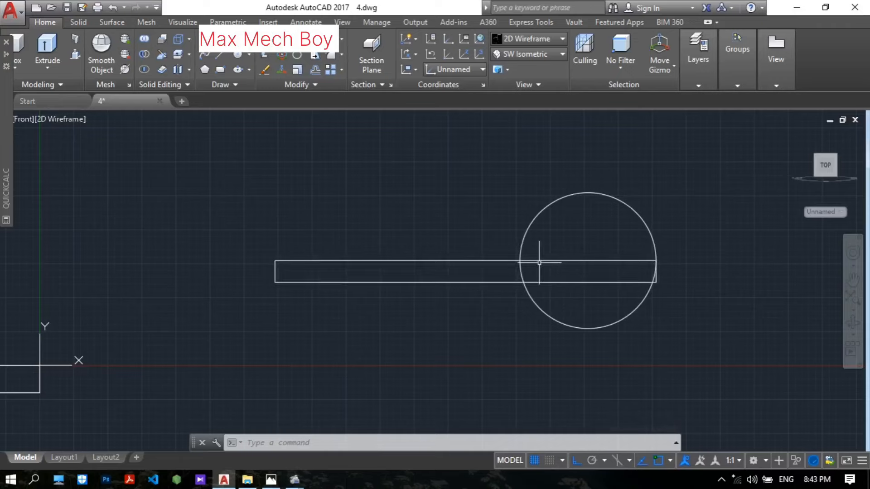
type("m")
key("Return")
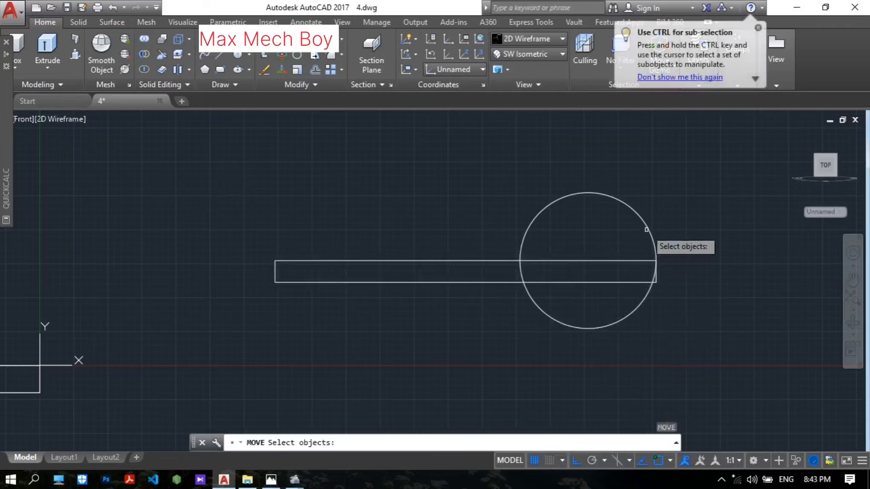
left_click(648, 227)
key("Return")
left_click(588, 261)
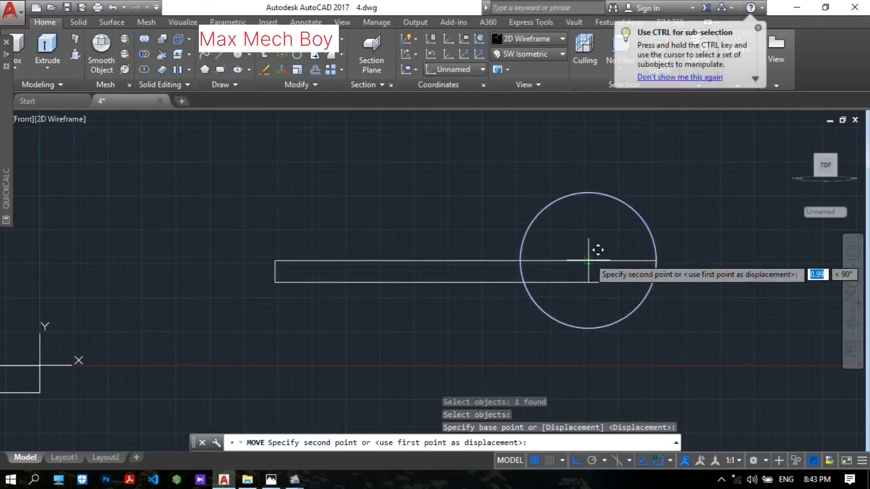
middle_click_drag(596, 249, 574, 297)
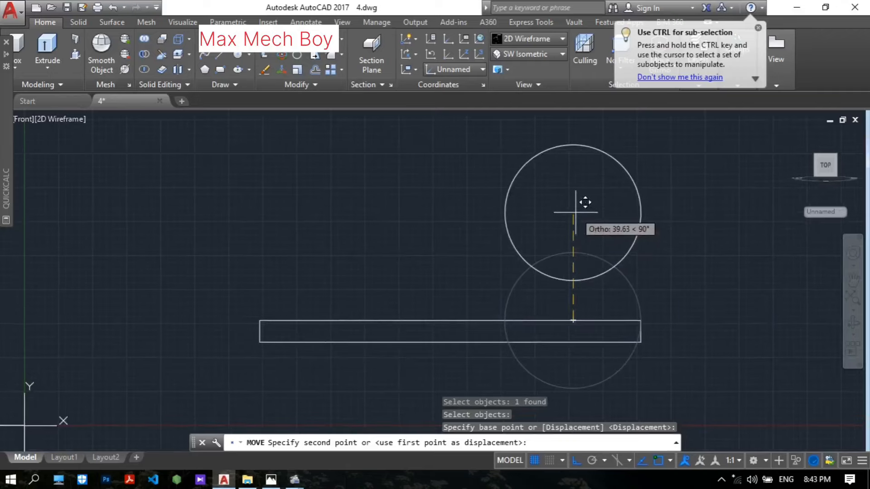
type("55.5")
key("Return")
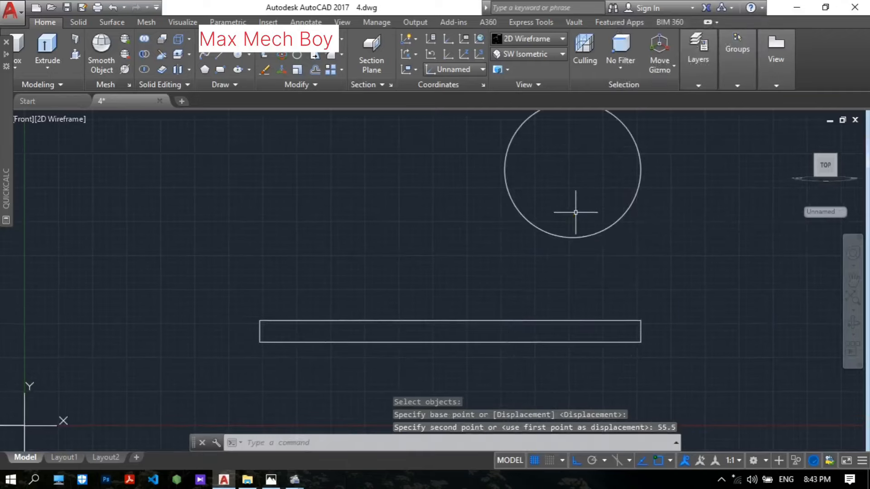
scroll(575, 209, "down", 5)
scroll(557, 235, "up", 3)
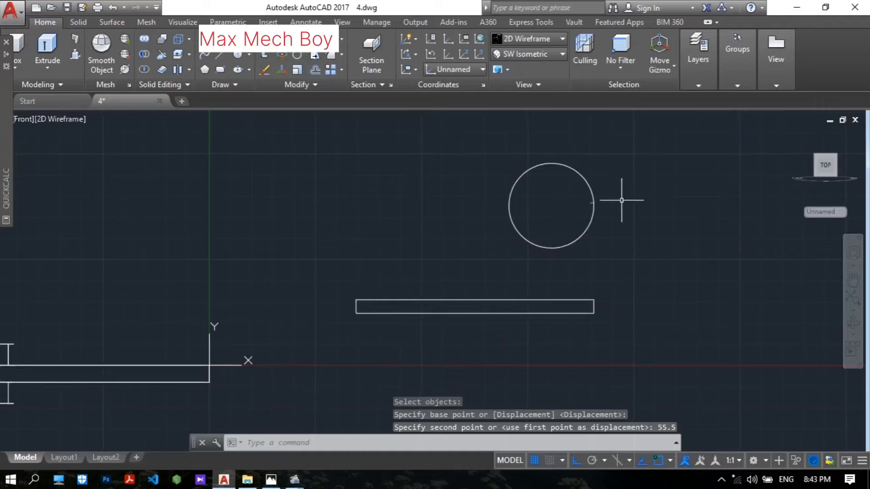
Step: Draw two vertical lines from the circle's left and right quadrants down to the rectangle's upper edge
type("L")
key("Return")
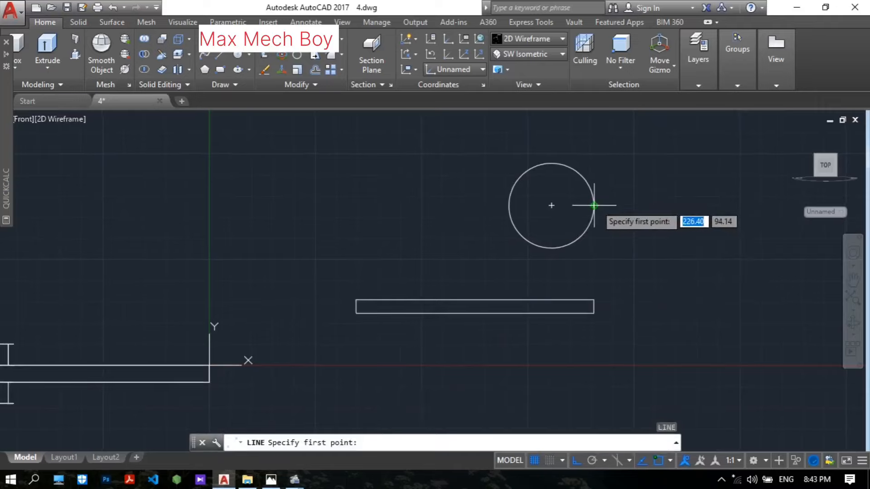
left_click(594, 206)
left_click(594, 300)
key("Return")
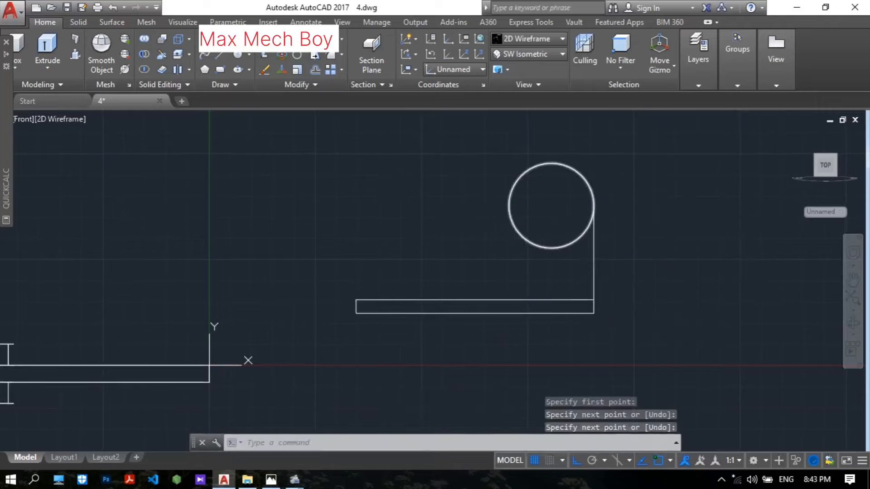
key("Return")
left_click(509, 206)
left_click(509, 300)
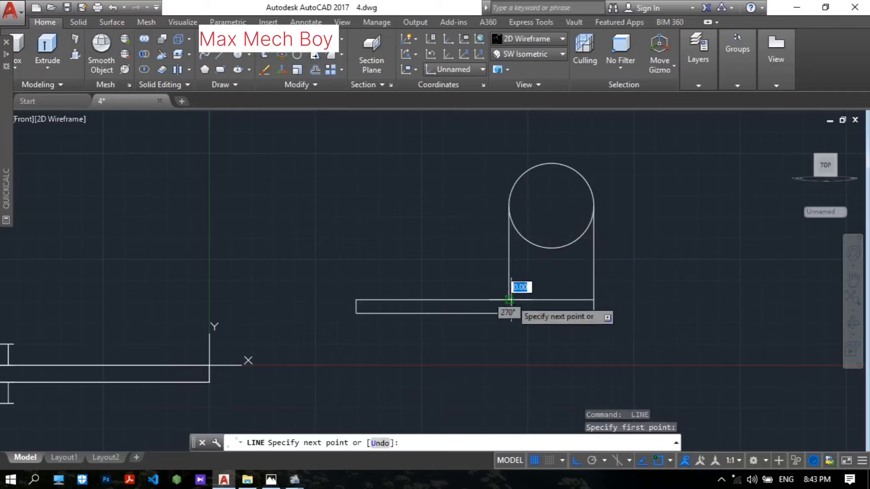
key("Return")
middle_click_drag(521, 278, 540, 270)
scroll(548, 267, "up", 1)
scroll(551, 264, "down", 1)
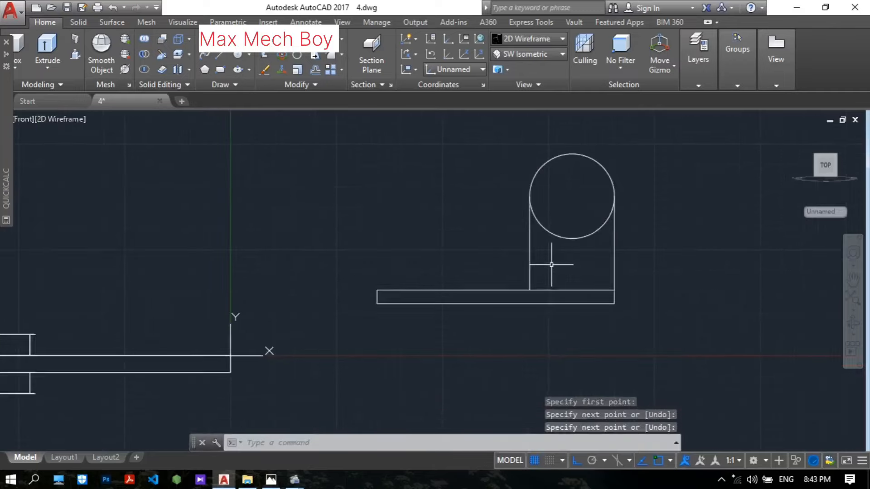
key("Escape")
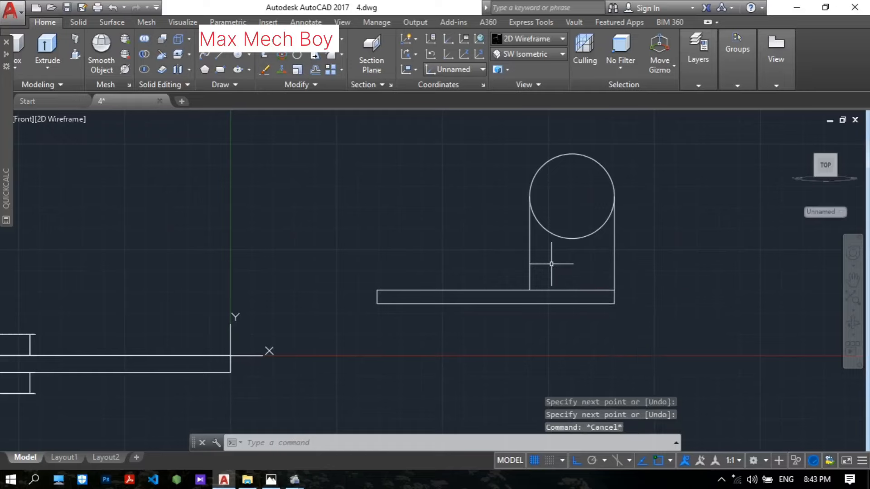
key("Return")
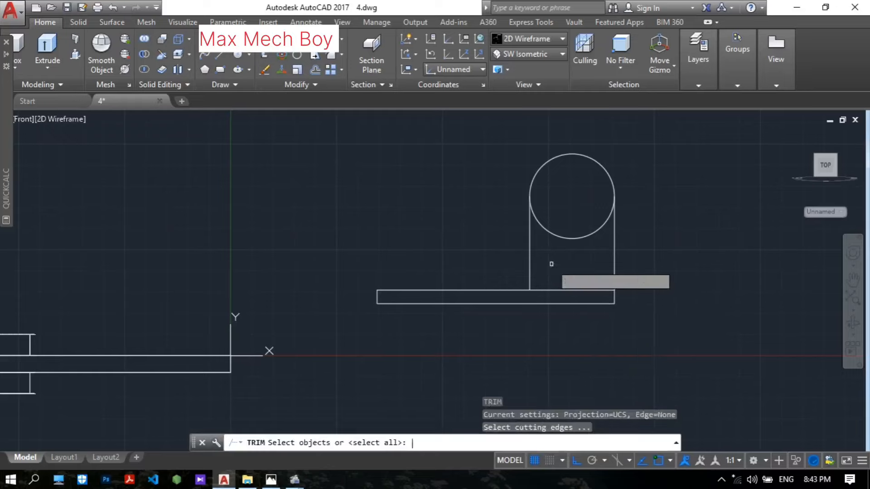
key("Return")
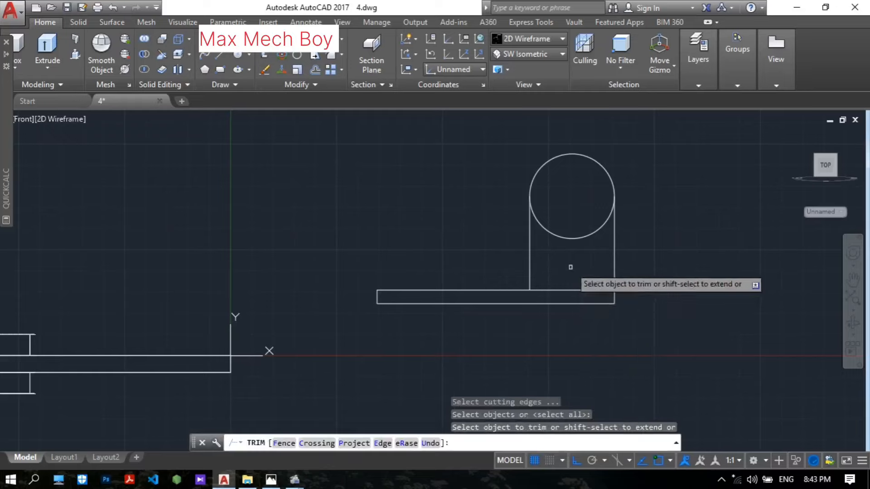
key("Escape")
middle_click_drag(571, 267, 583, 263)
type("t")
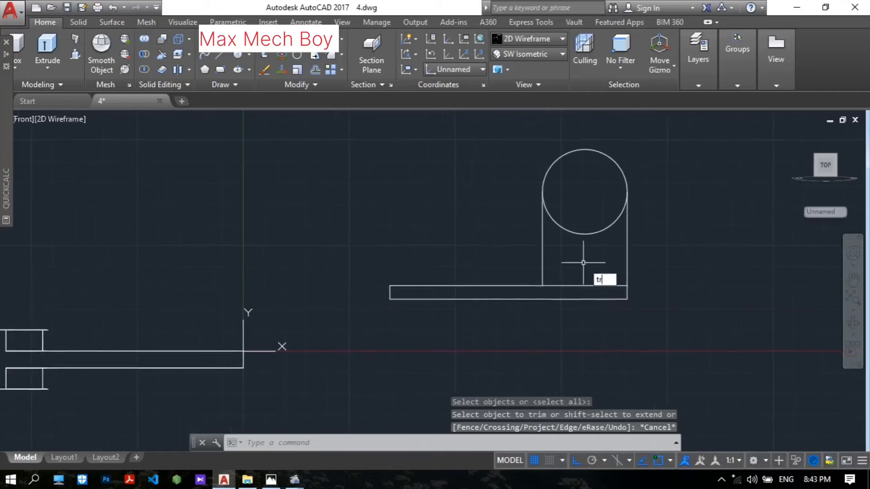
type("r")
key("Return")
key("Return")
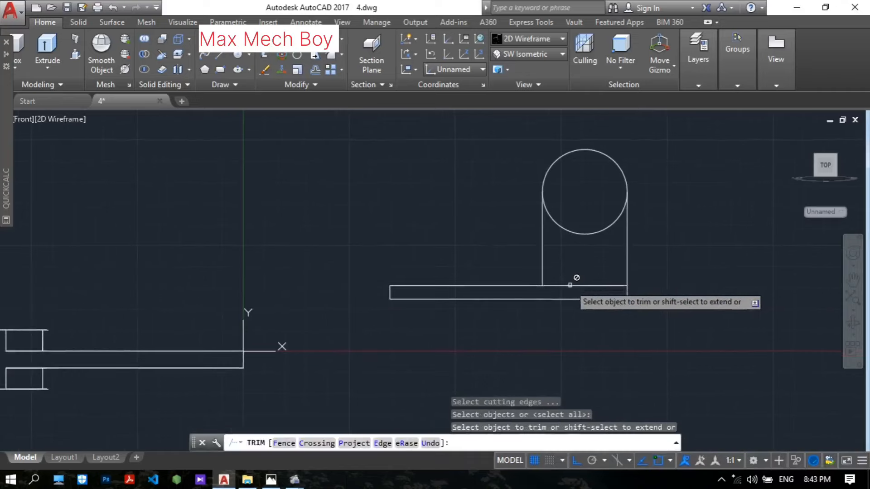
key("Escape")
middle_click_drag(647, 266, 501, 289, "shift")
left_click(829, 177)
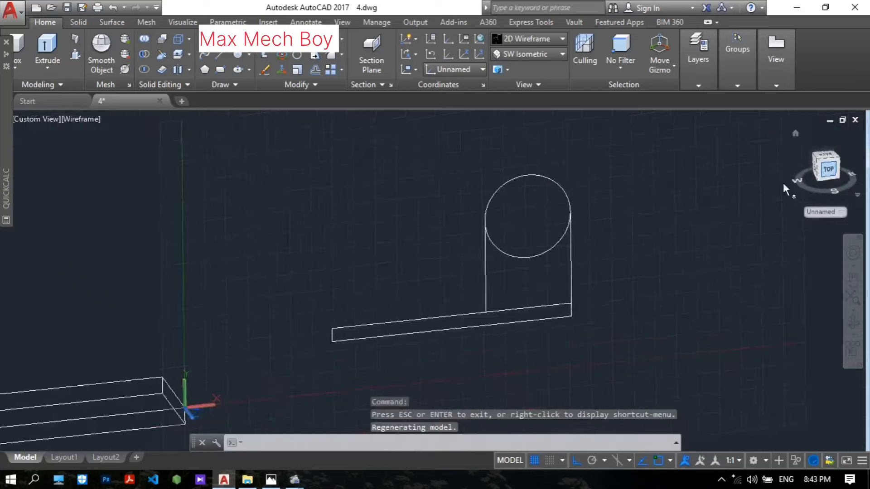
Step: Trim away the part of the rectangle's upper edge that lies between the two vertical lines
scroll(580, 282, "up", 4)
type("TR")
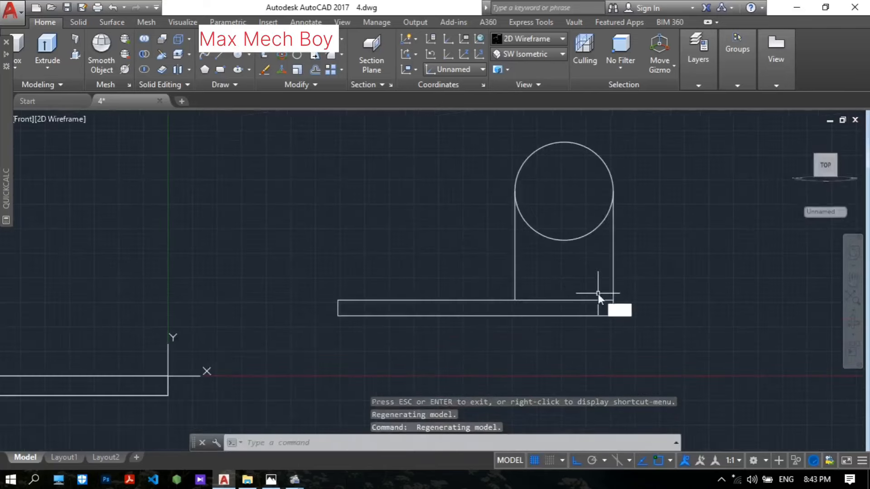
key("Return")
key("Return")
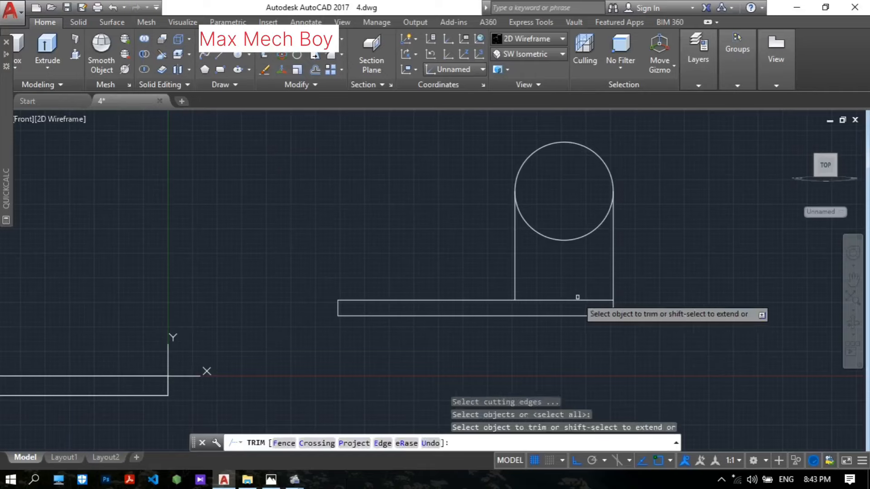
left_click(567, 300)
middle_click_drag(568, 260, 588, 277)
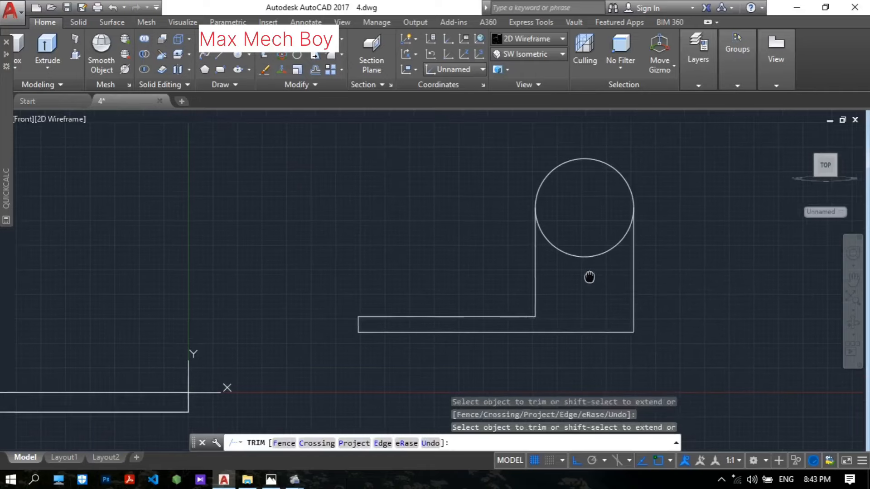
key("Return")
scroll(589, 276, "down", 2)
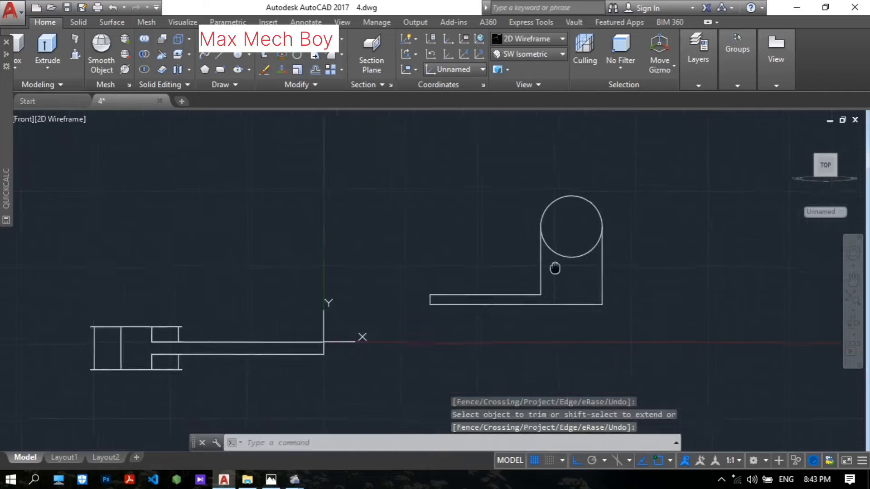
scroll(563, 243, "up", 2)
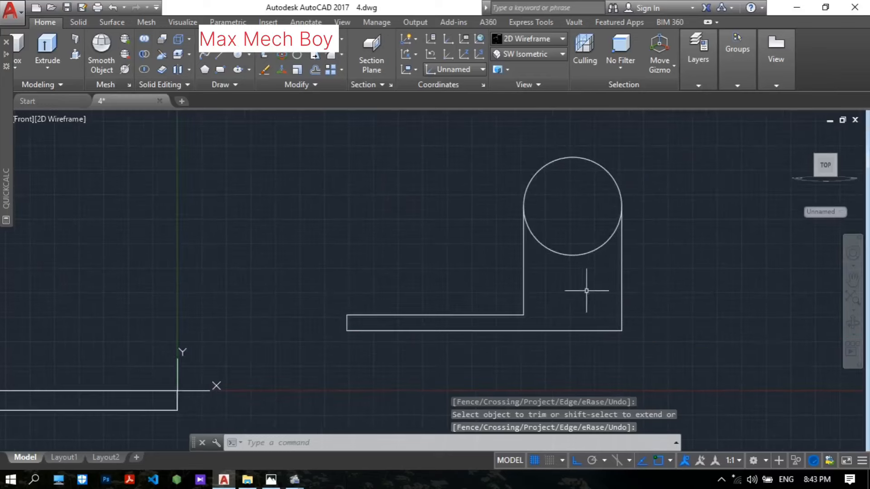
Step: Switch to the SW Isometric view, check the rib thickness in the reference drawing, and presspull the area below the circle by 10 mm
left_click(532, 54)
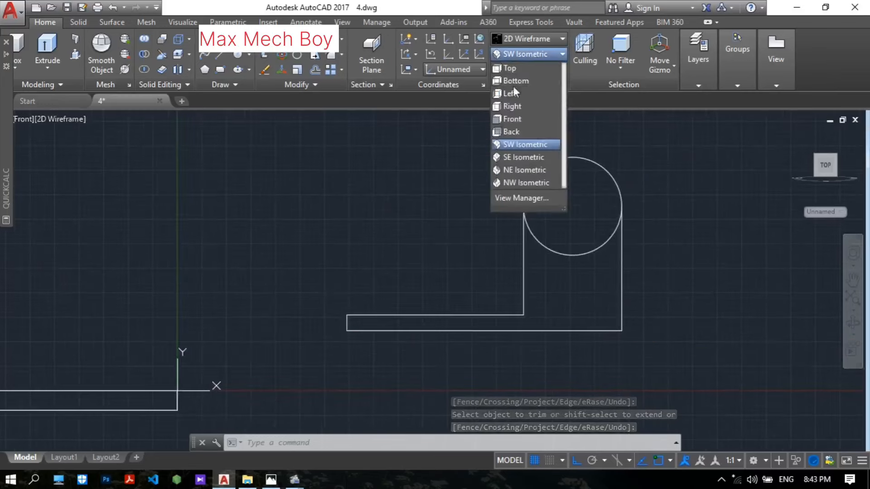
left_click(523, 146)
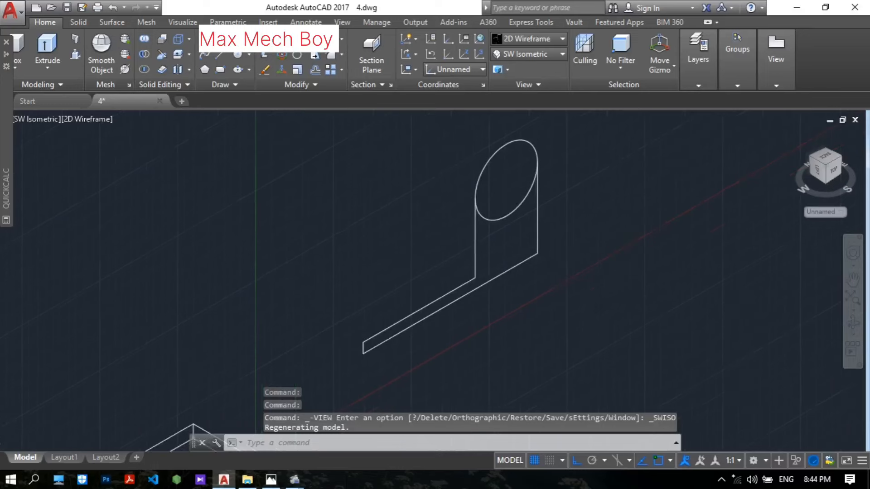
left_click(271, 480)
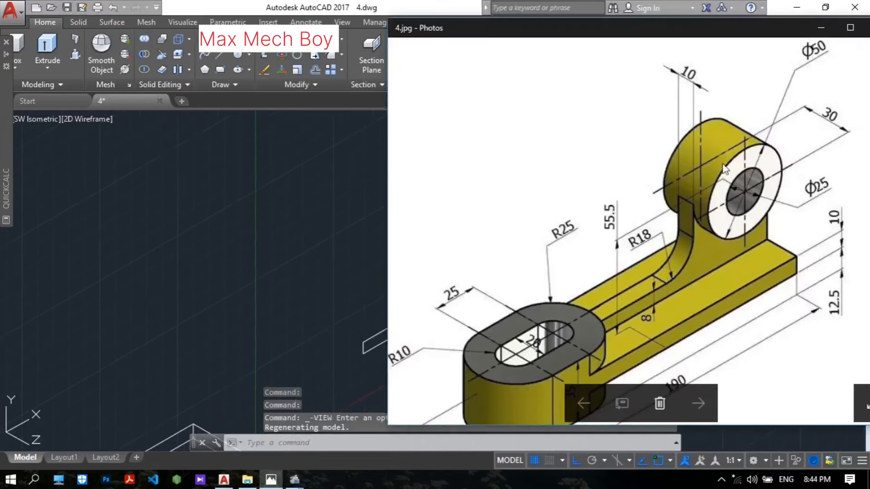
left_click(238, 202)
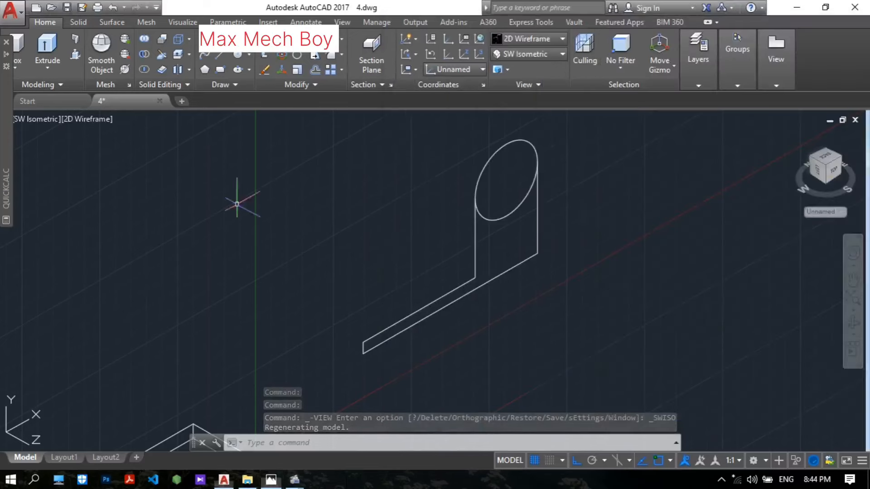
left_click(76, 55)
left_click(481, 240)
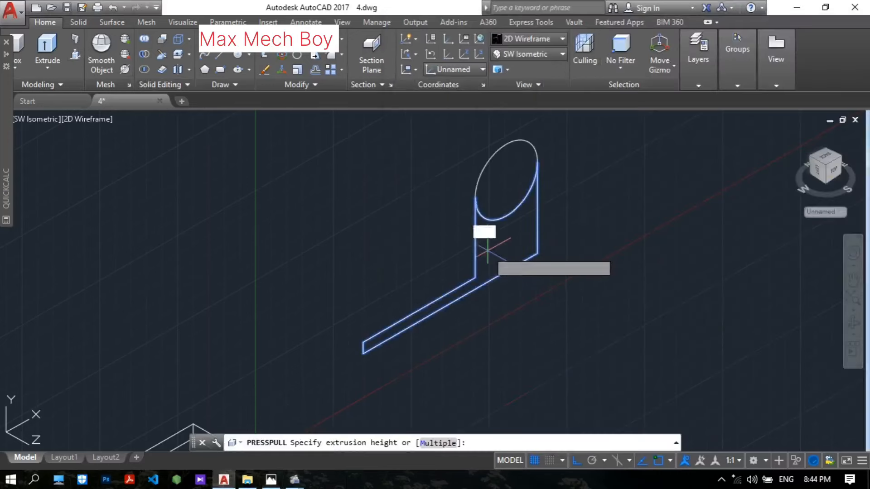
type("10")
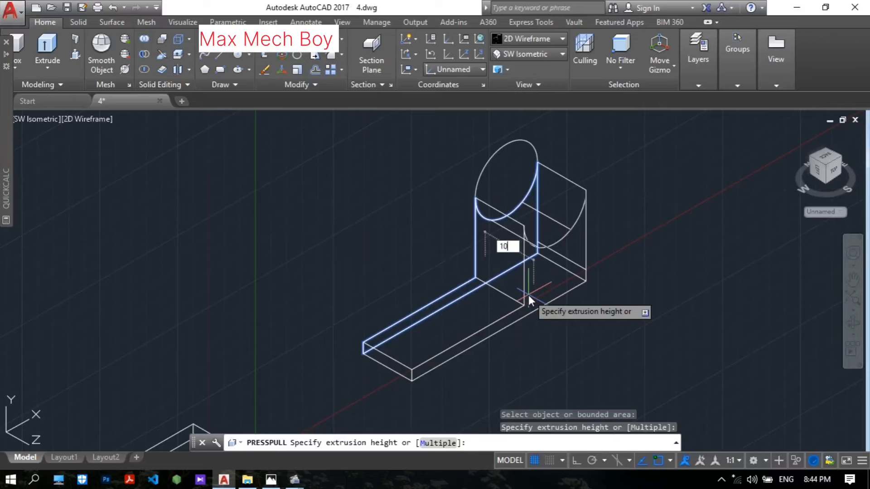
key("Return")
key("Return")
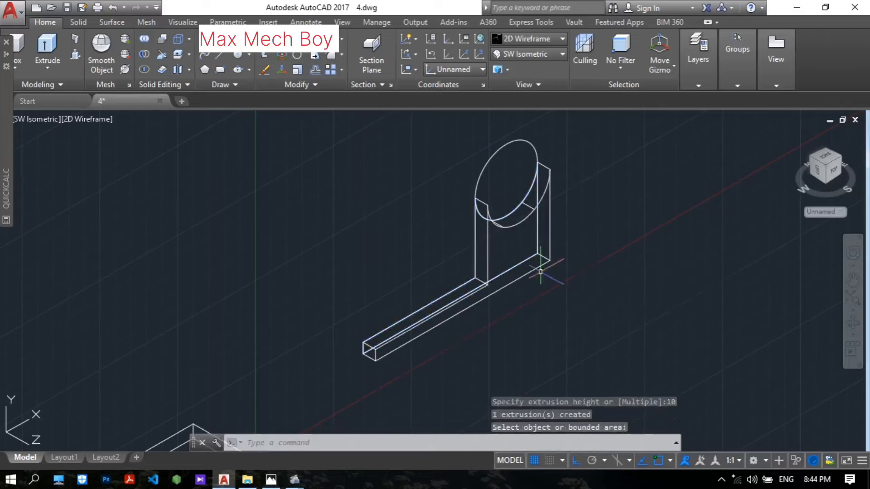
Step: Check the ring's width in the reference drawing and presspull the circular area by 20 mm toward the rib's extruded side
left_click(271, 479)
scroll(687, 202, "up", 1)
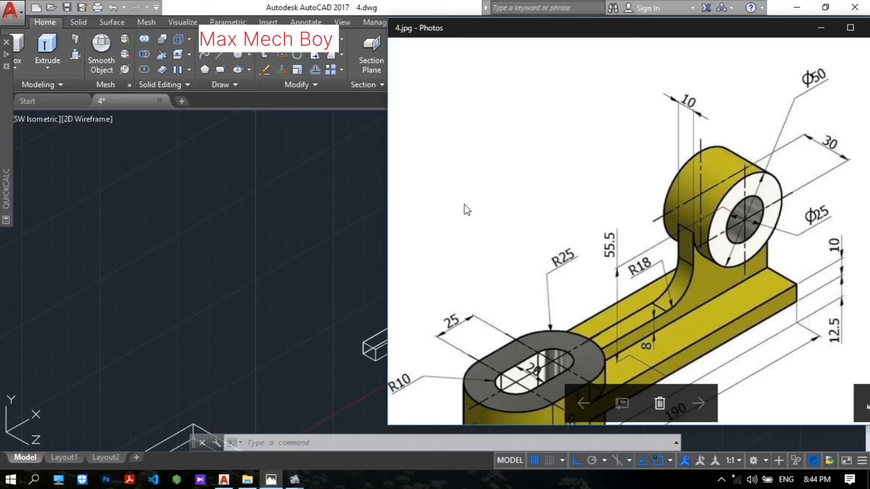
left_click(351, 201)
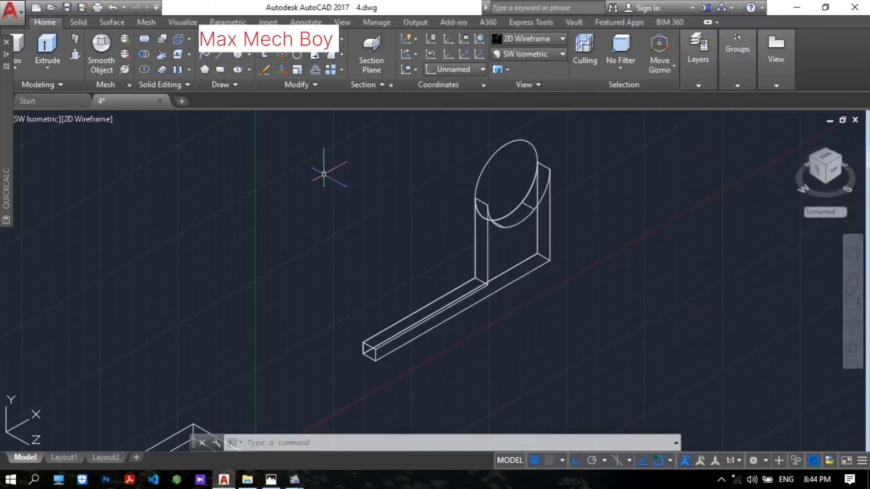
left_click(74, 55)
left_click(503, 179)
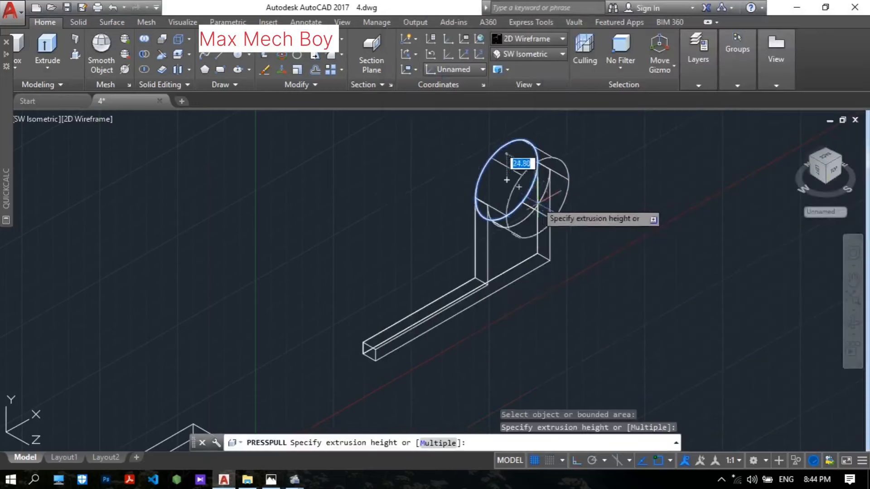
type("20")
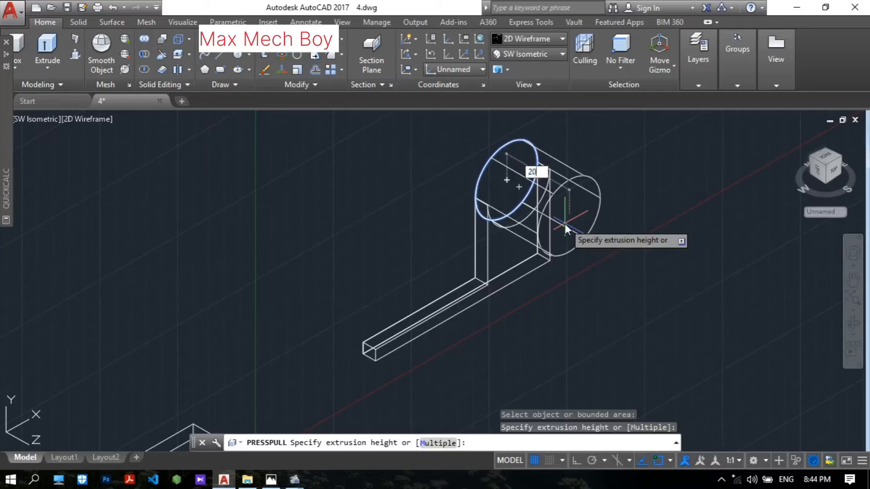
key("Return")
key("Return")
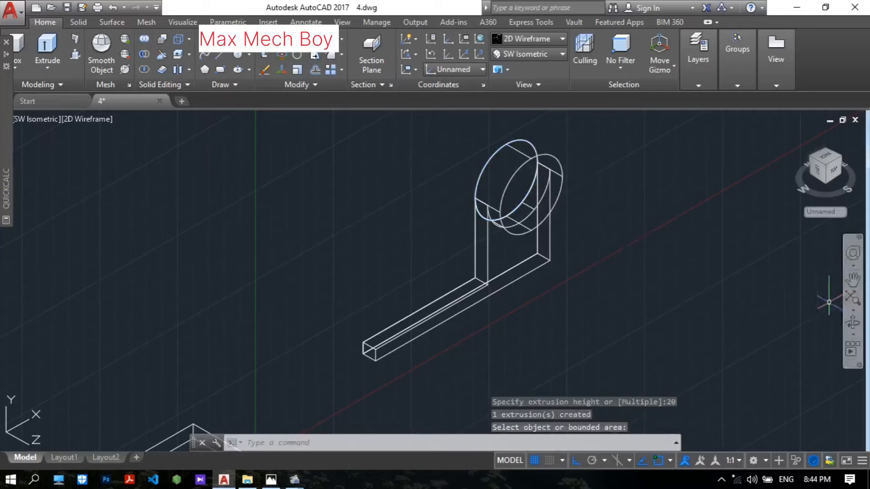
Step: Presspull the circular area on the opposite side of the rib outward by 10 mm
left_click(853, 324)
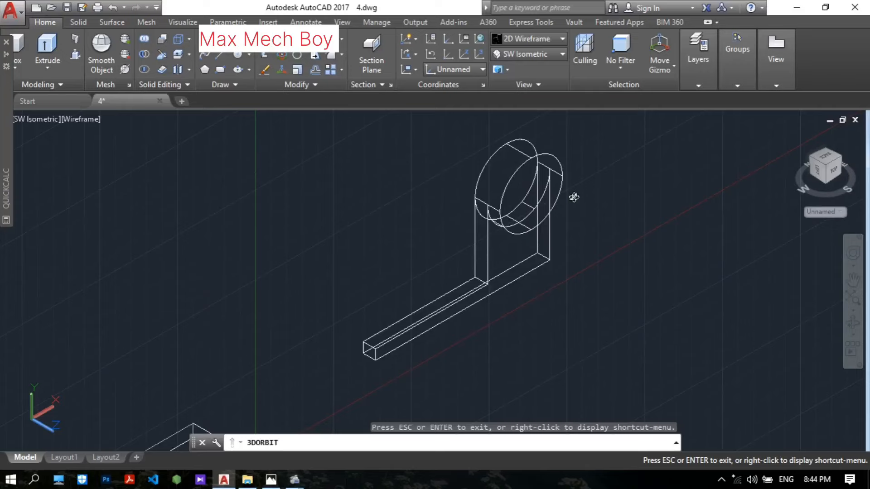
left_click_drag(574, 197, 520, 164)
key("Escape")
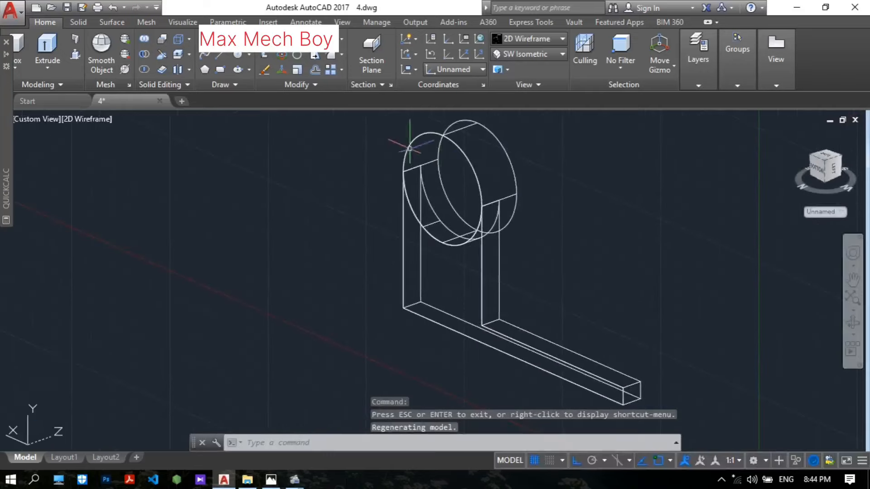
left_click(75, 56)
left_click(414, 174)
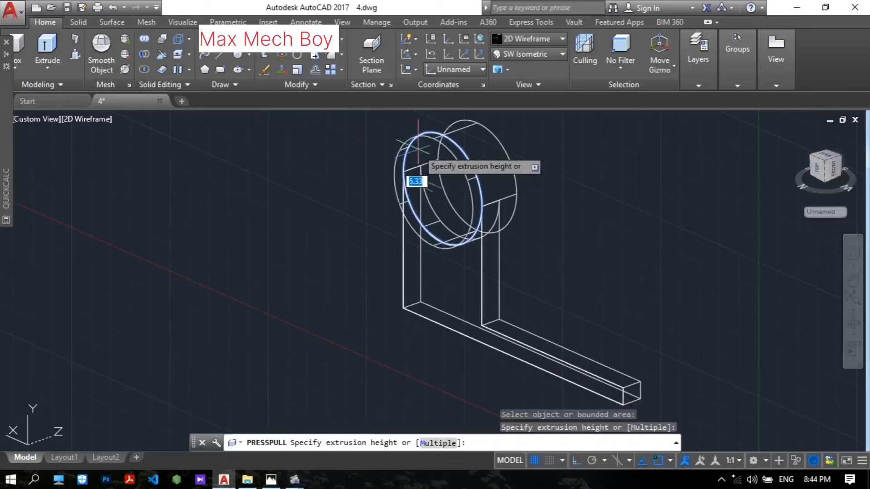
type("10")
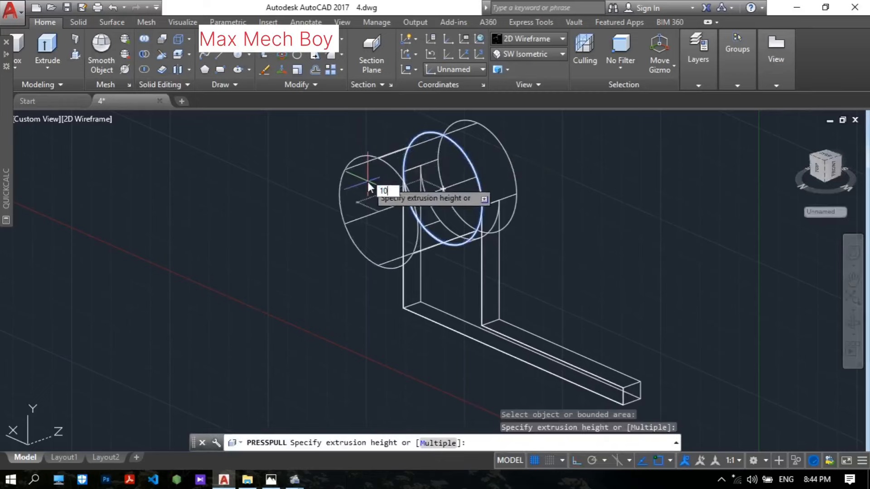
key("Return")
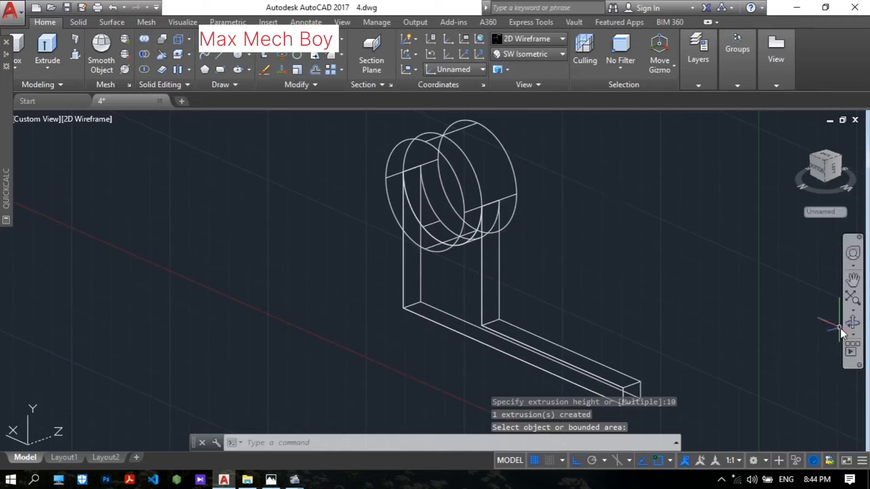
Step: Check the ring's hole diameter in the reference drawing and draw a 25 mm diameter circle in the empty space beside the ring
left_click(853, 322)
left_click_drag(601, 237, 530, 196)
key("Escape")
scroll(553, 189, "down", 3)
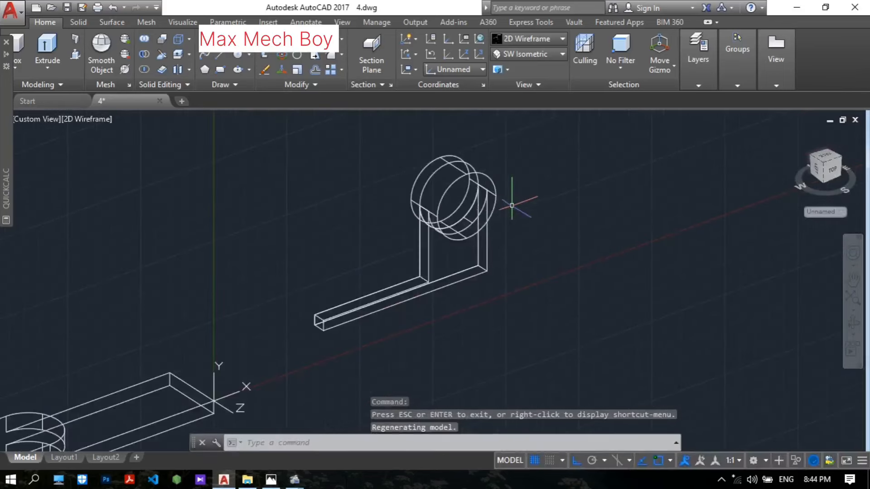
middle_click_drag(512, 205, 487, 200)
left_click(278, 478)
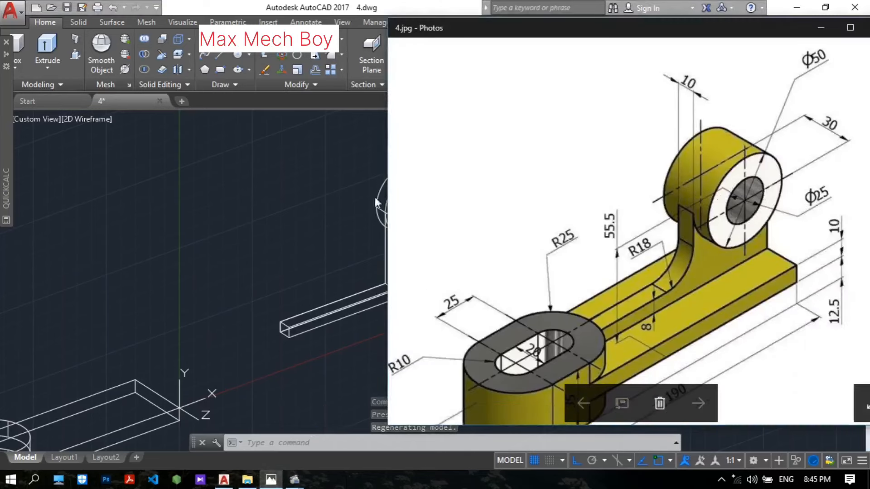
left_click(302, 196)
mouse_move(513, 198)
middle_mouse_down()
mouse_move(488, 218)
mouse_move(502, 208)
middle_mouse_up()
scroll(487, 218, "up", 2)
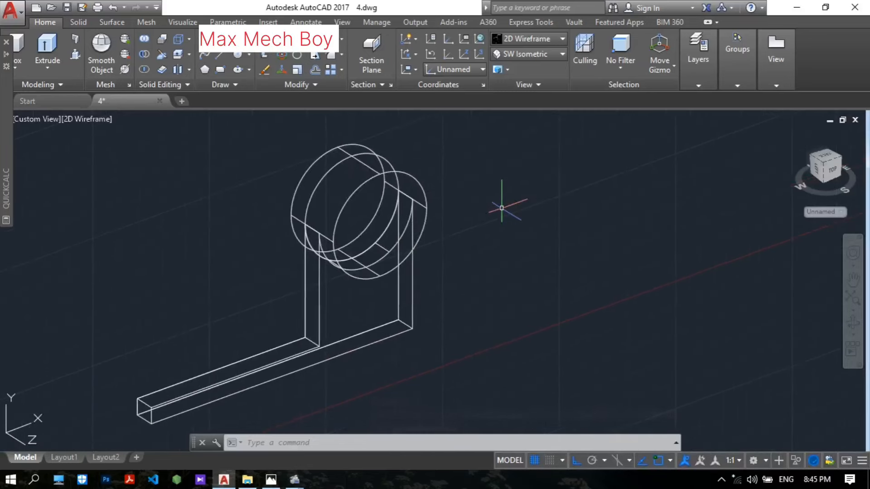
key("Return")
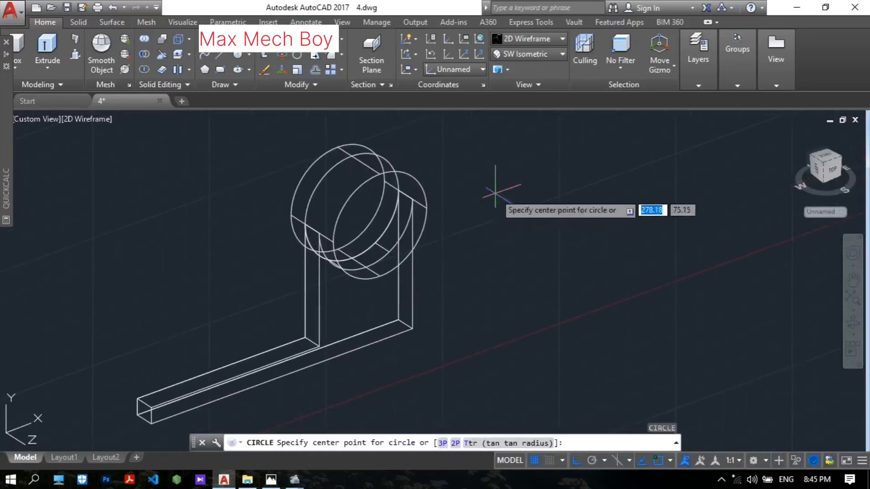
left_click(550, 210)
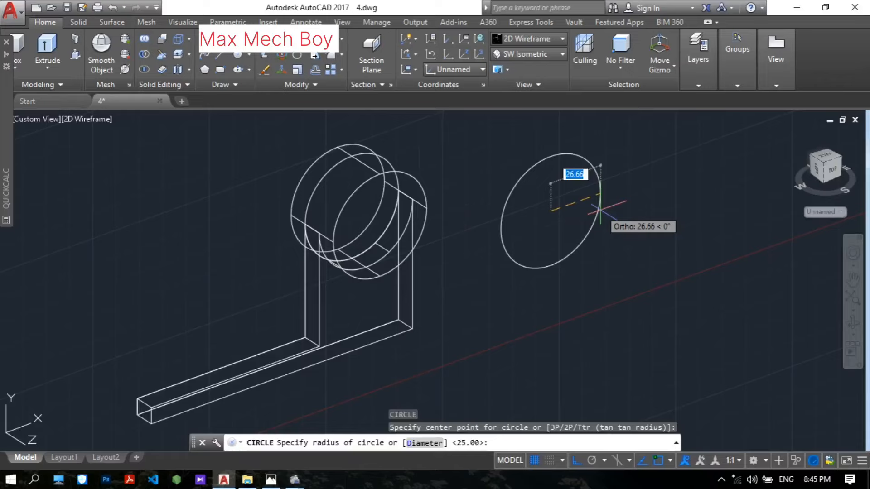
type("d")
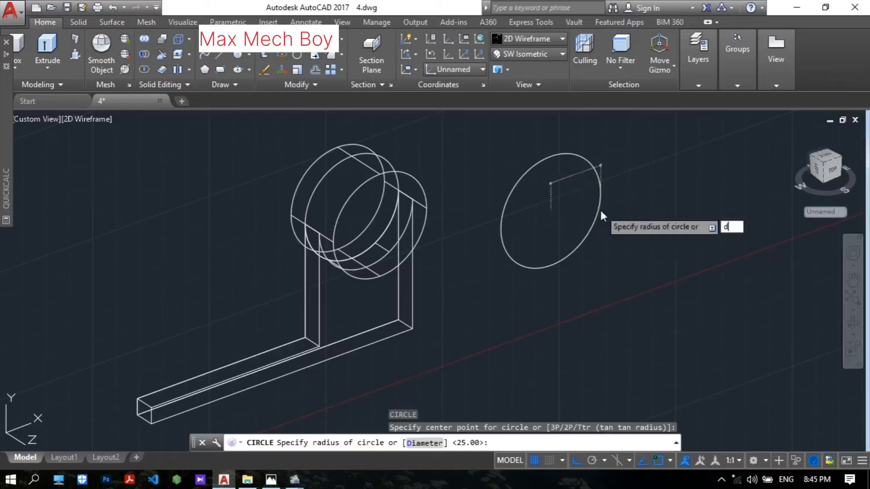
key("Return")
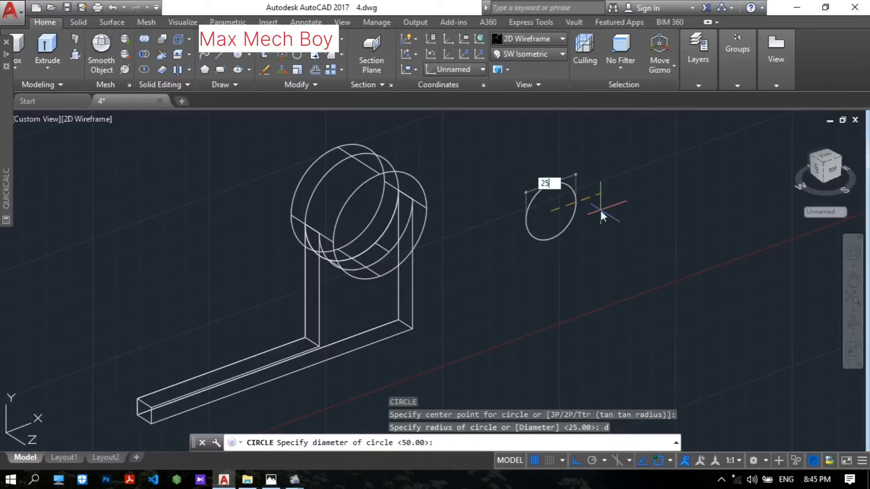
key("Return")
Step: Extrude the 25 mm circle into a solid cylinder 30 mm long
scroll(588, 190, "up", 2)
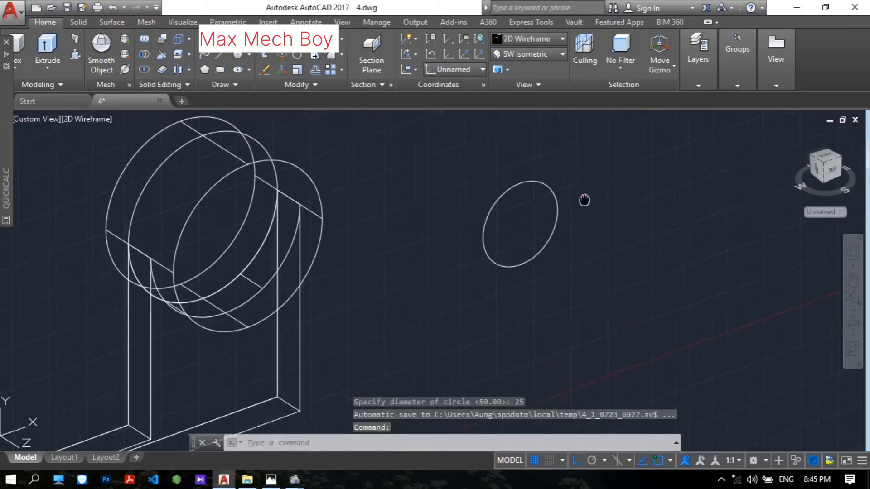
middle_click_drag(584, 199, 577, 204)
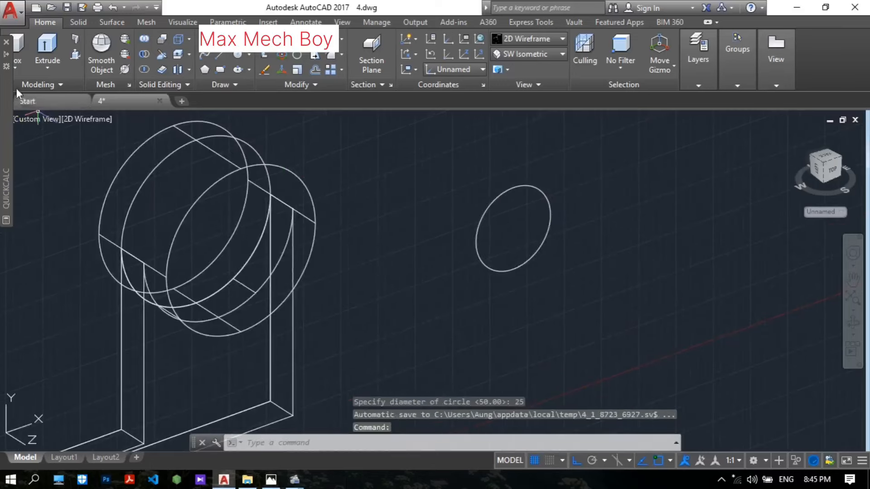
left_click(47, 50)
left_click(477, 233)
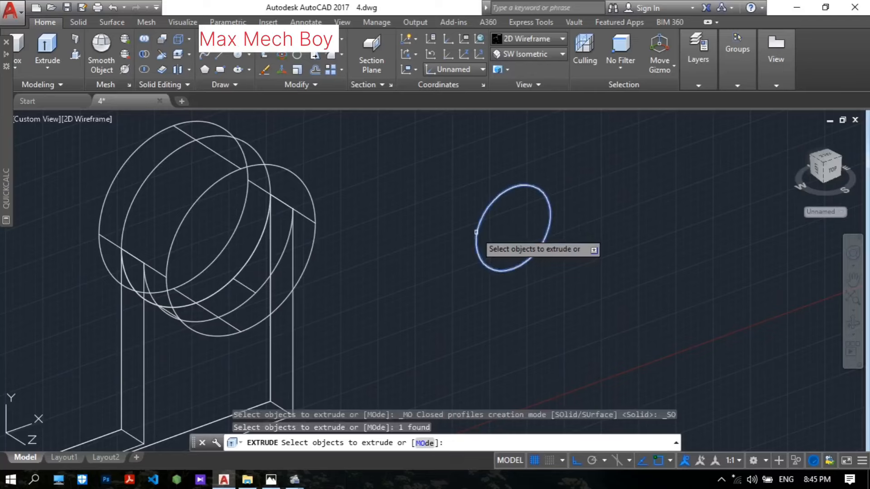
key("Return")
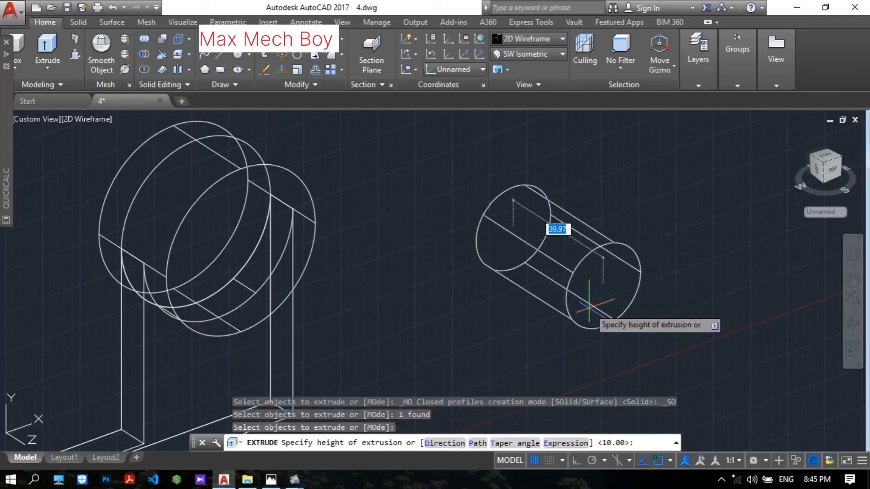
key("Return")
Step: Move the small cylinder by its rear face centre onto the centre of the ring's rear face
scroll(630, 233, "down", 5)
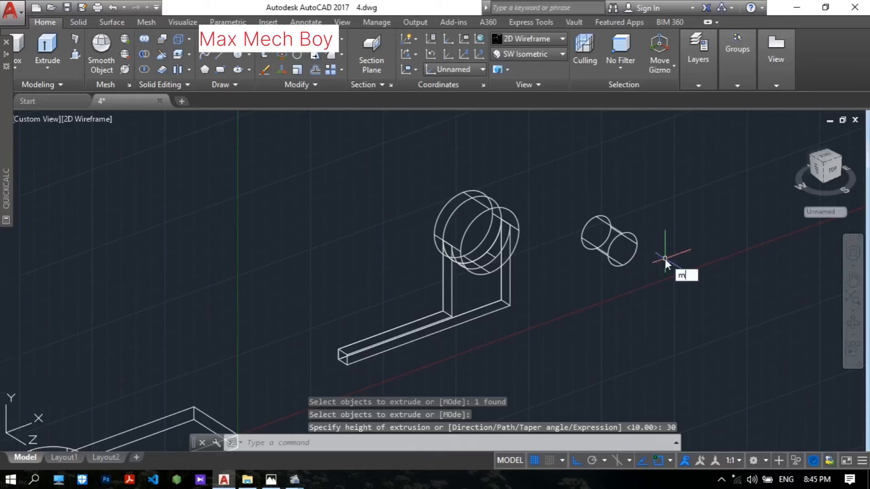
key("Return")
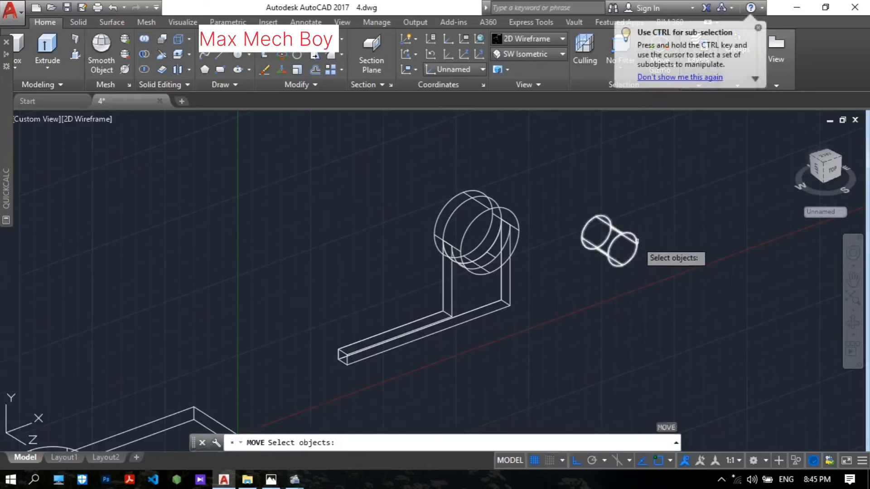
left_click(637, 242)
key("Return")
left_click(597, 232)
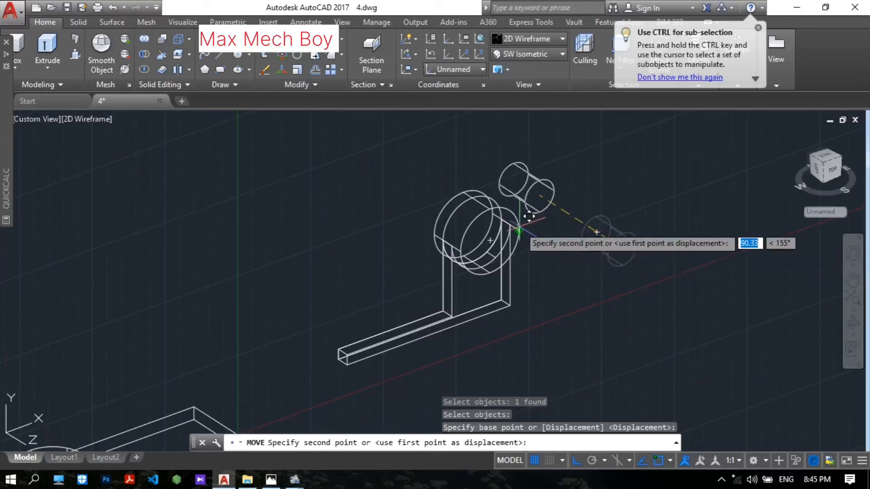
left_click(472, 250)
scroll(472, 251, "up", 3)
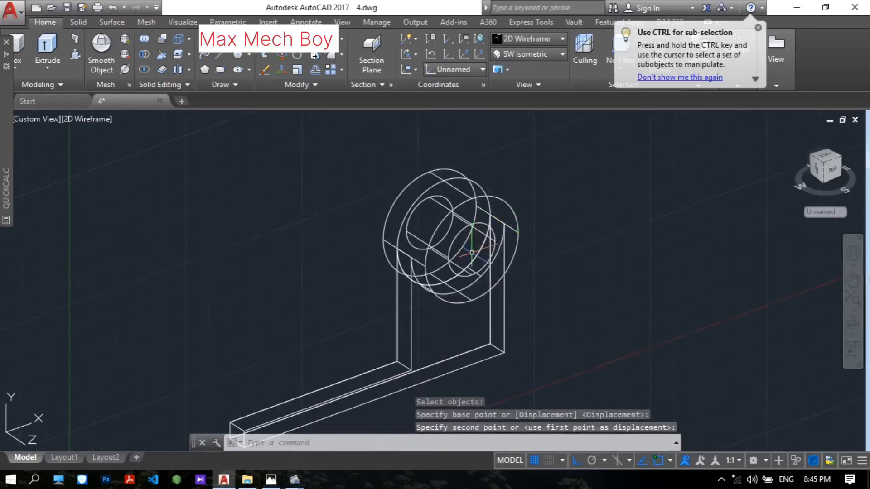
key("Return")
scroll(563, 223, "down", 2)
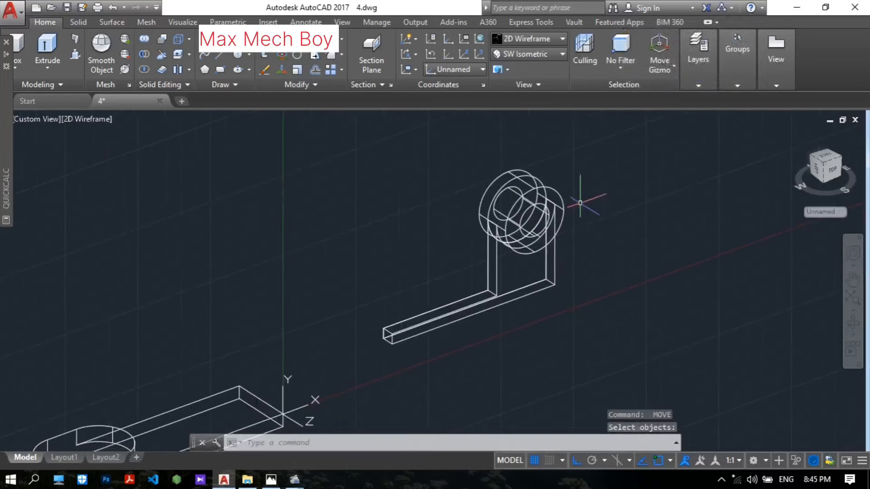
Step: Subtract the small cylinder from the ring to cut the through hole
scroll(580, 203, "up", 3)
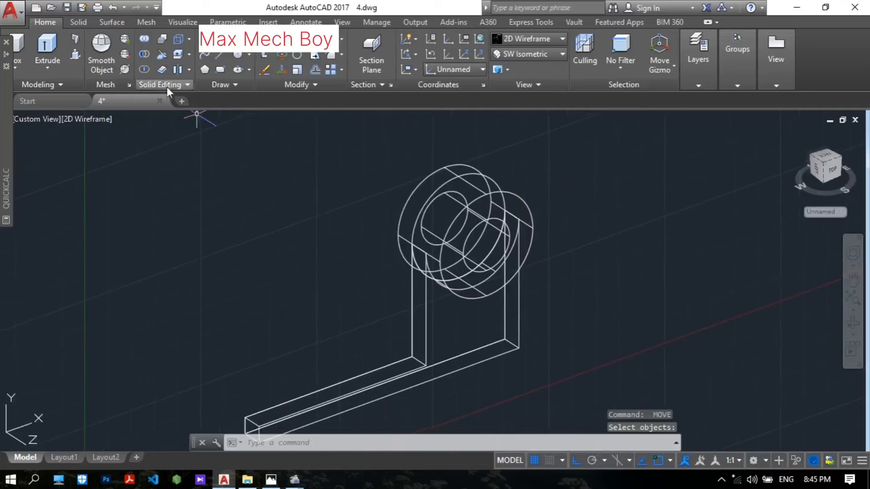
left_click(143, 59)
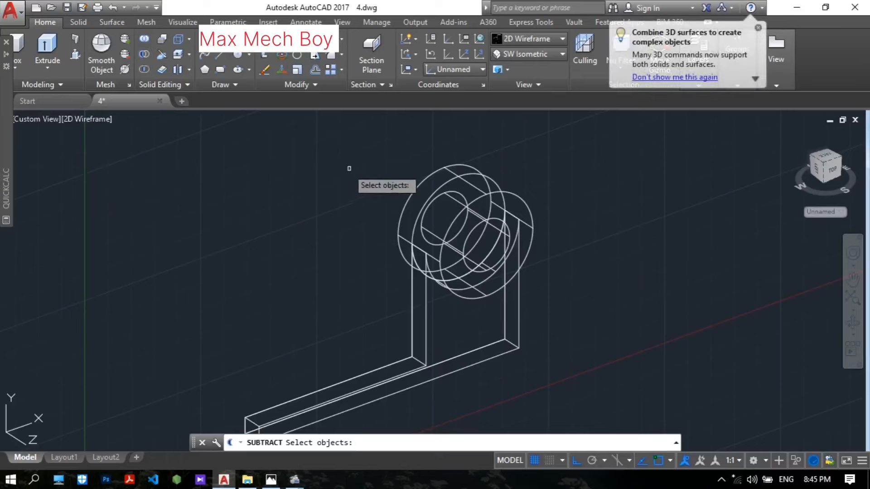
left_click(418, 186)
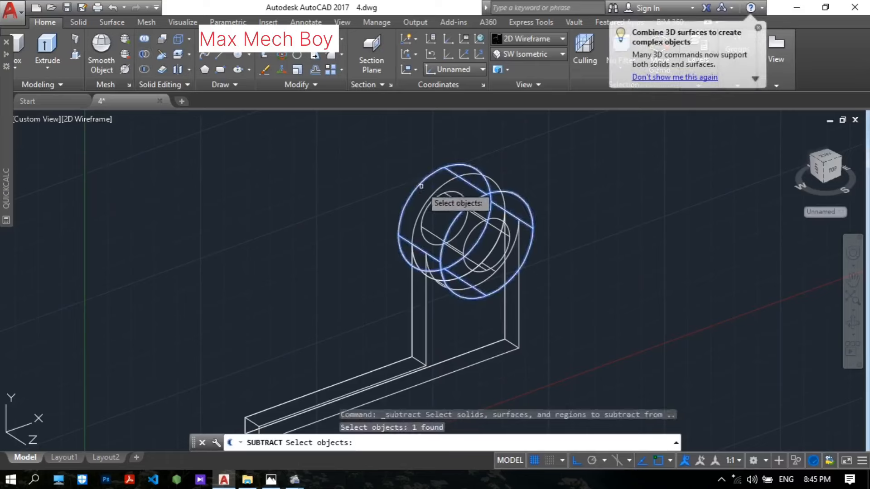
key("Return")
left_click(490, 220)
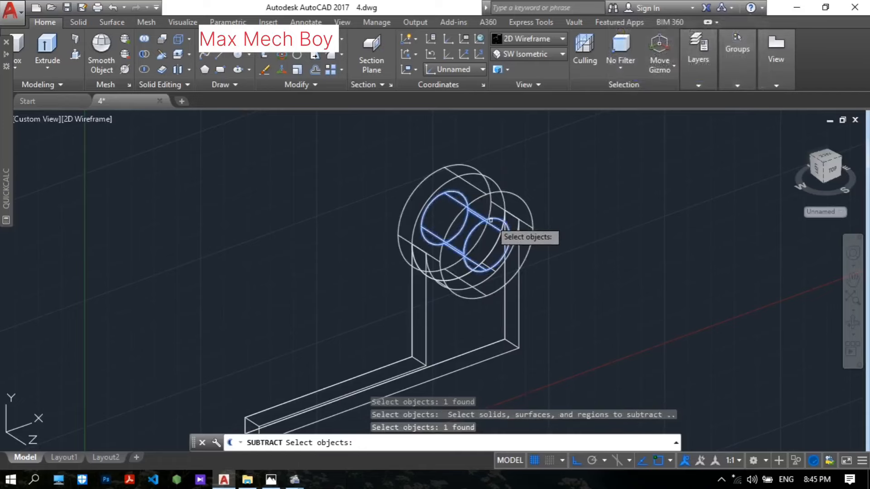
key("Return")
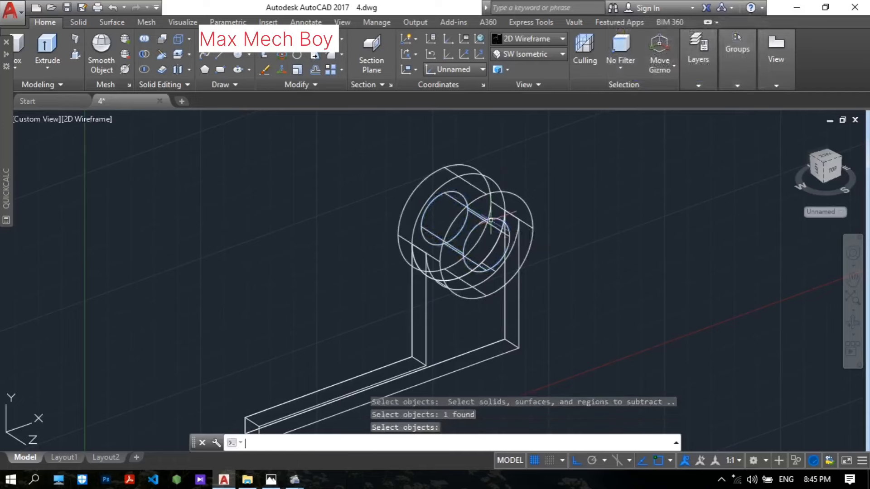
Step: Inspect the bored ring and rib in the Shaded with Edges visual style, then restore 2D Wireframe
left_click(535, 38)
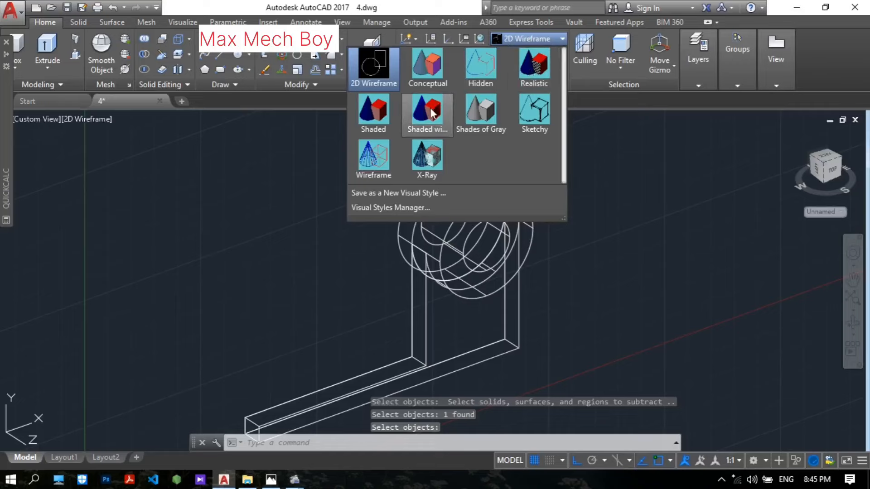
left_click(428, 98)
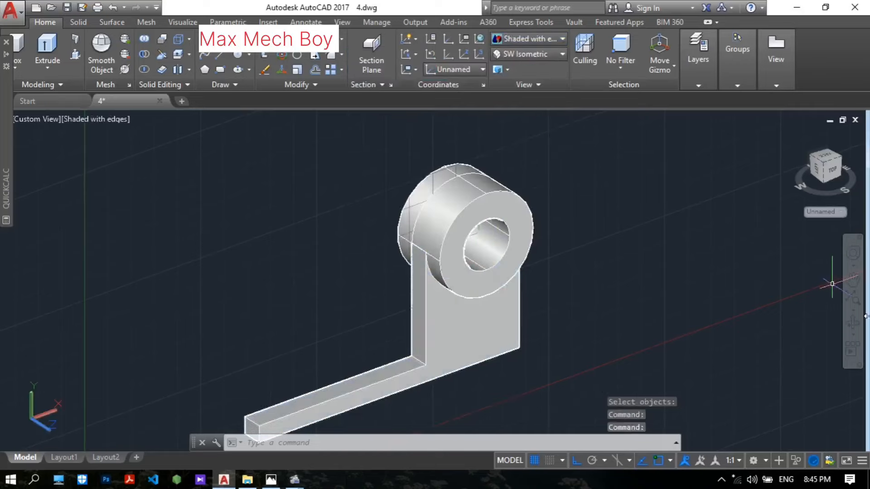
left_click(853, 322)
left_click_drag(536, 292, 554, 267)
key("Escape")
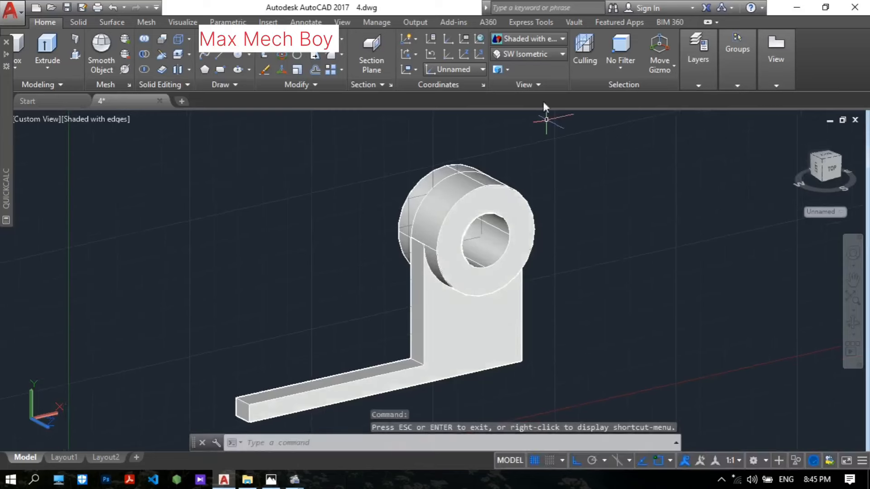
left_click(520, 42)
left_click(371, 82)
Step: Union the ring, upright rib and horizontal bar into one solid
scroll(530, 185, "down", 3)
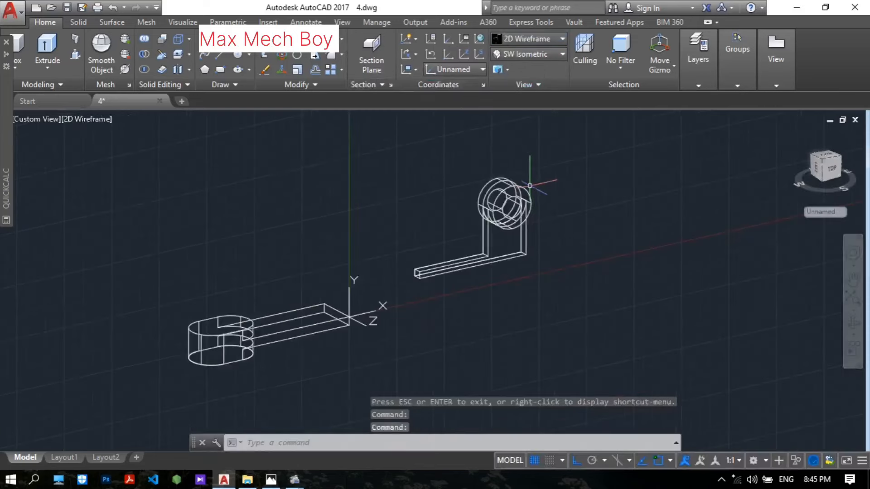
scroll(530, 195, "up", 3)
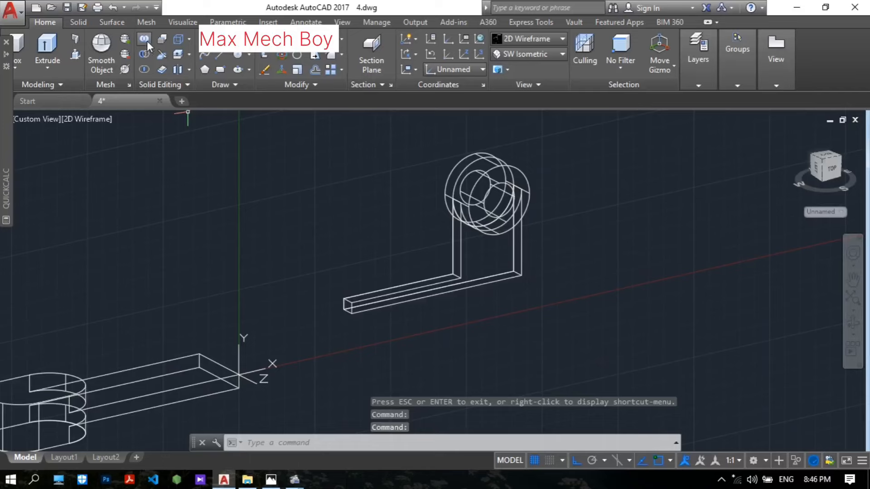
left_click(147, 41)
left_click(292, 125)
left_click(568, 343)
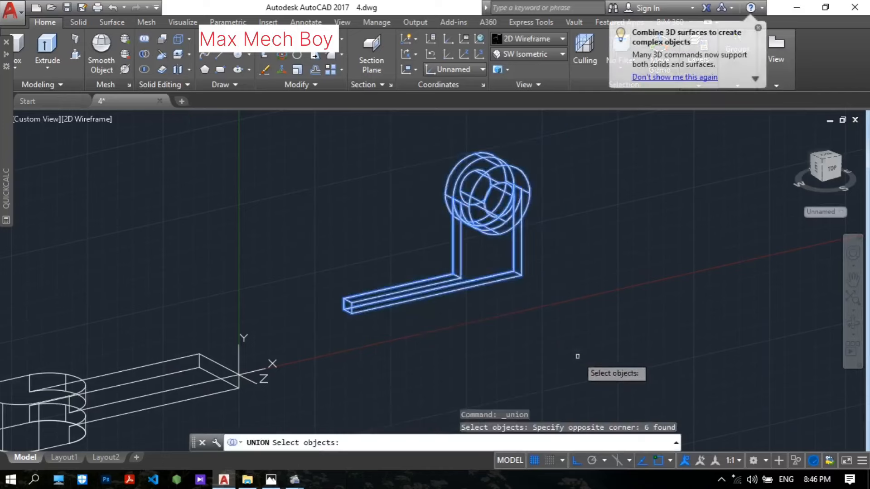
key("Return")
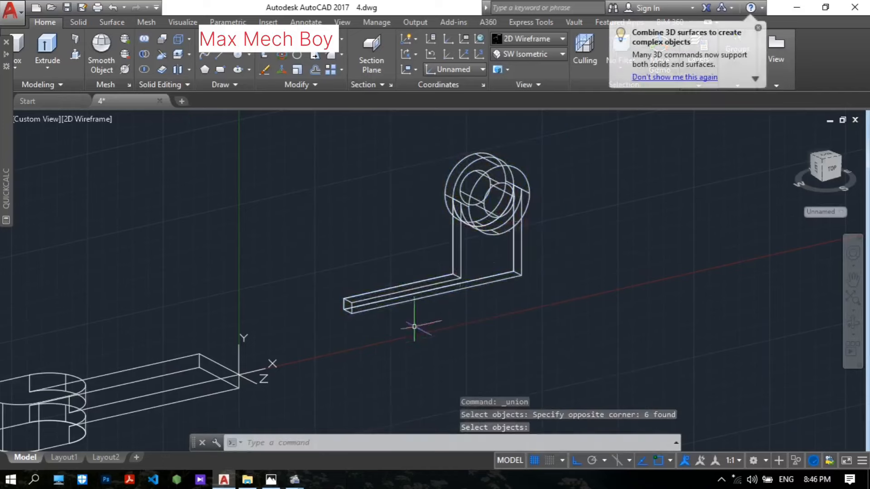
Step: Check the radius of the curve between the upright rib and the horizontal bar in the 4.jpg reference drawing
left_click(272, 479)
scroll(627, 202, "up", 2)
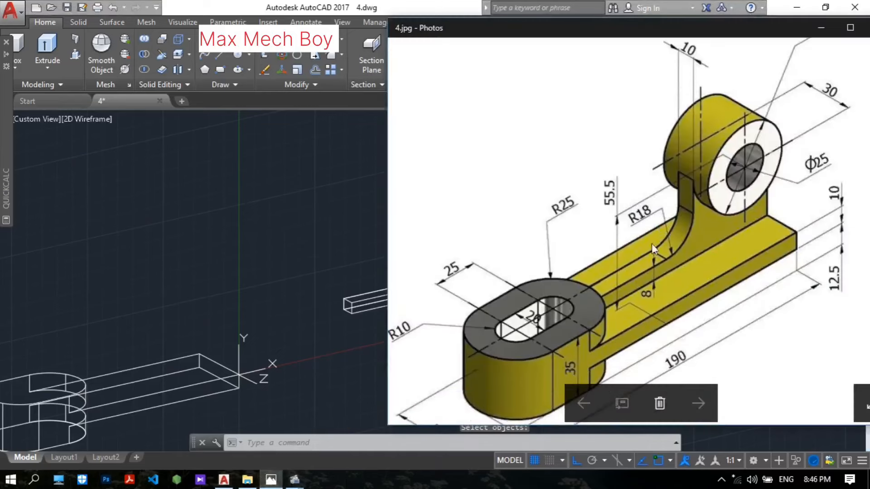
key("alt+Tab")
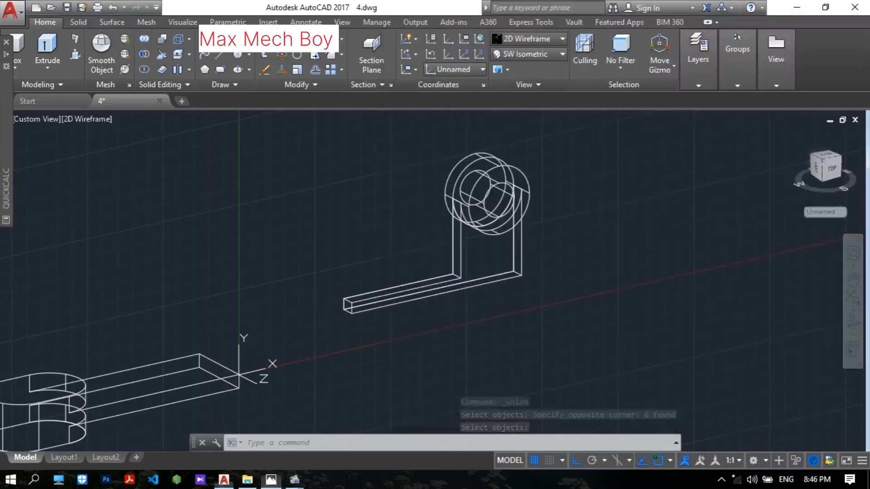
Step: Fillet the inner edge where the upright rib meets the horizontal bar with an 18 radius
scroll(452, 253, "up", 4)
middle_click_drag(452, 255, 419, 235)
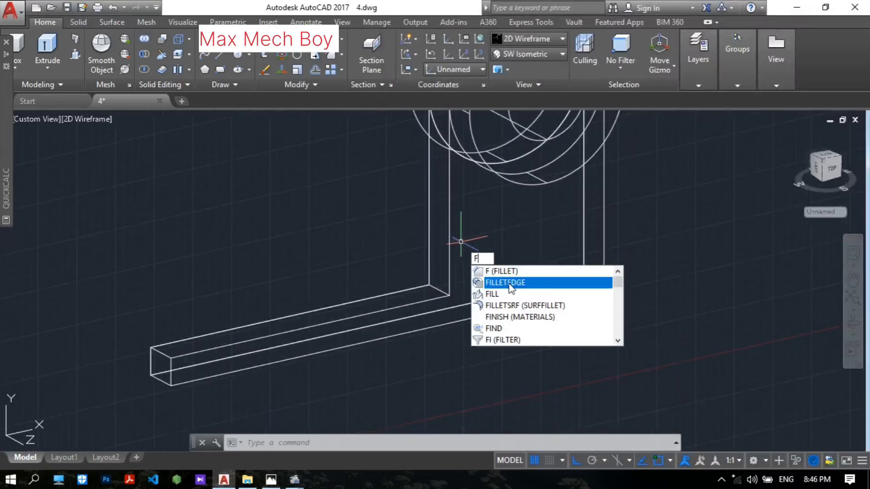
left_click(512, 283)
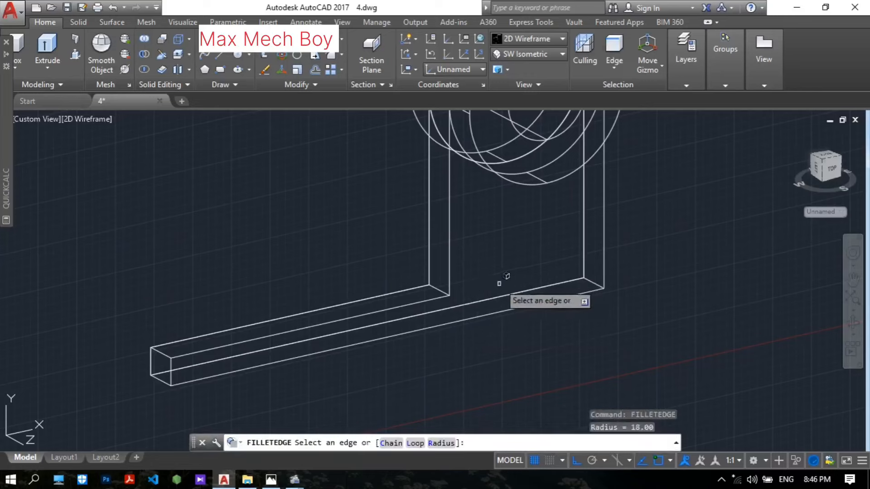
left_click(453, 284)
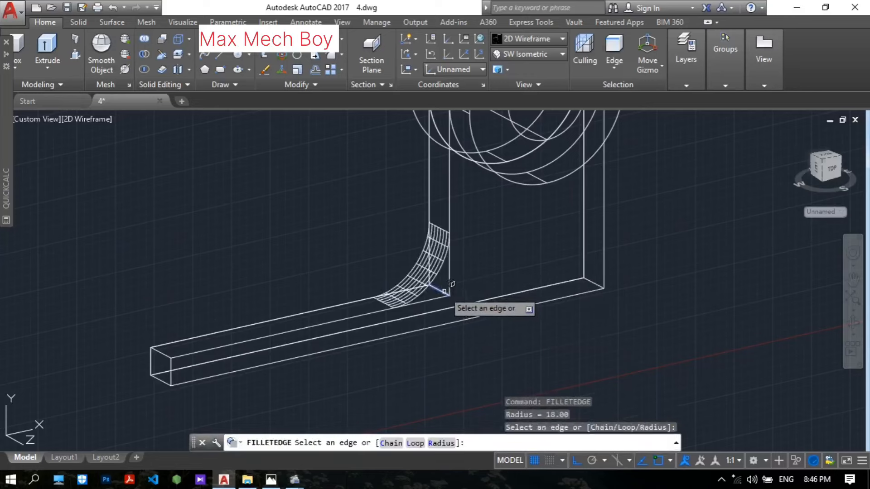
left_click(442, 444)
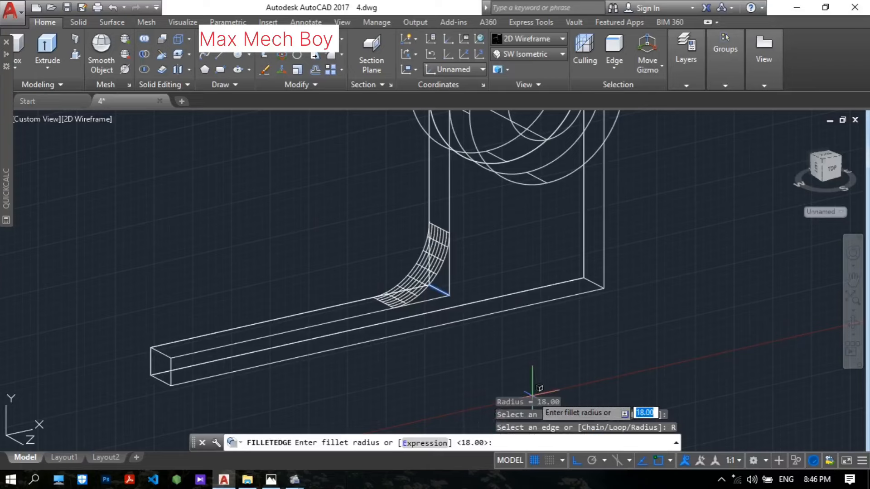
type("18")
key("Return")
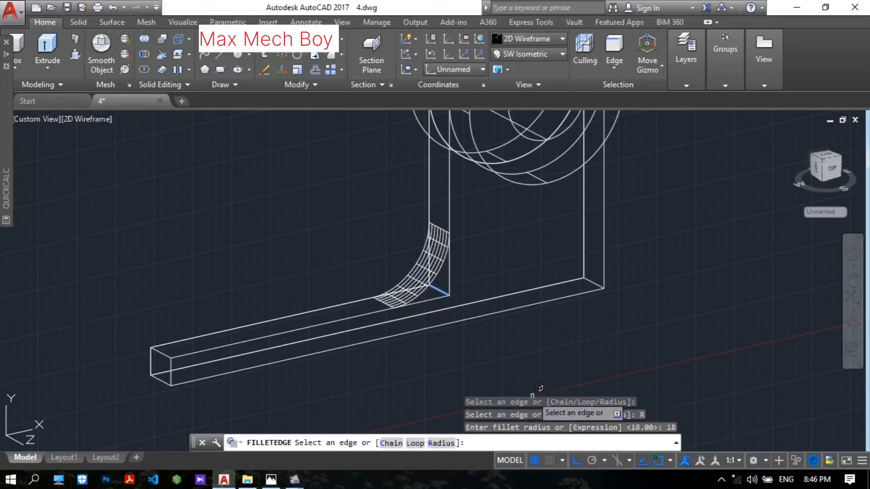
key("Return")
key("Return")
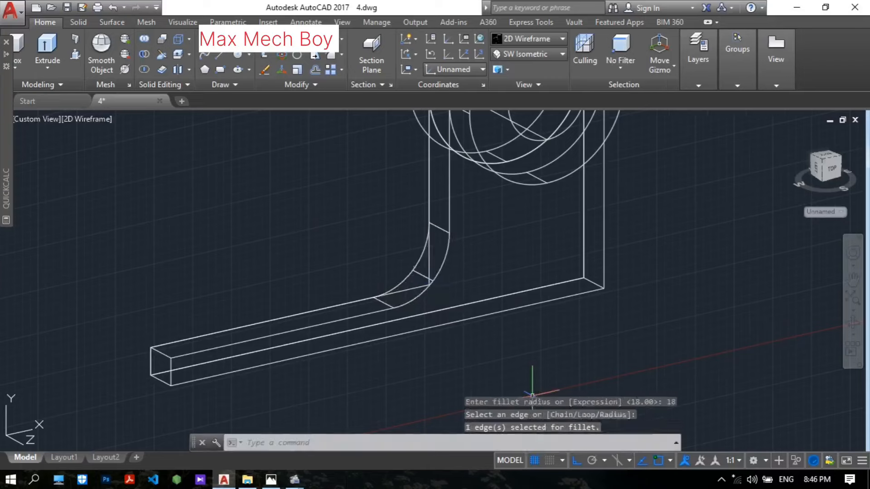
Step: Move the ring and rib solid from the midpoint of its bottom end edge to the midpoint of the base's top end edge
scroll(468, 285, "down", 4)
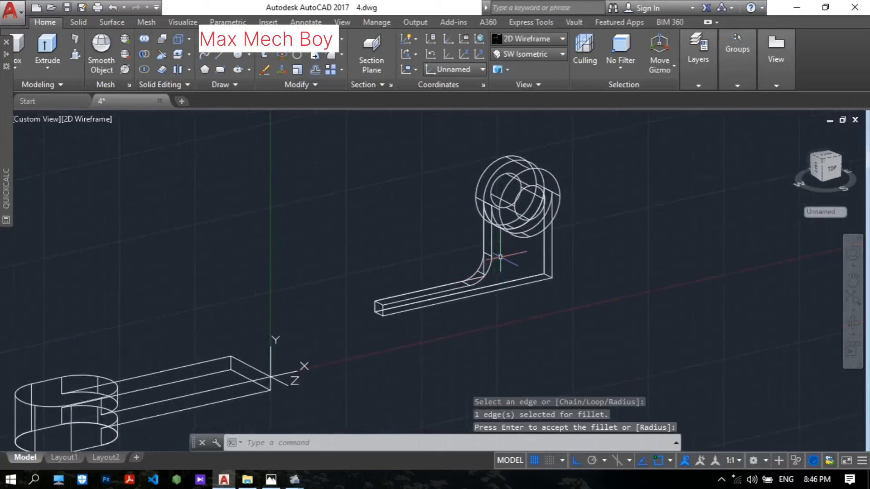
middle_click_drag(432, 285, 501, 265)
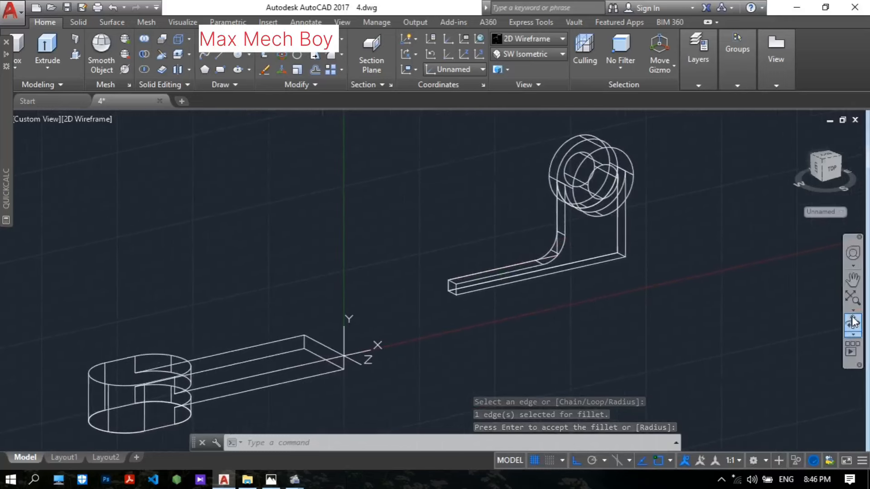
left_click(854, 323)
left_click_drag(705, 278, 643, 247)
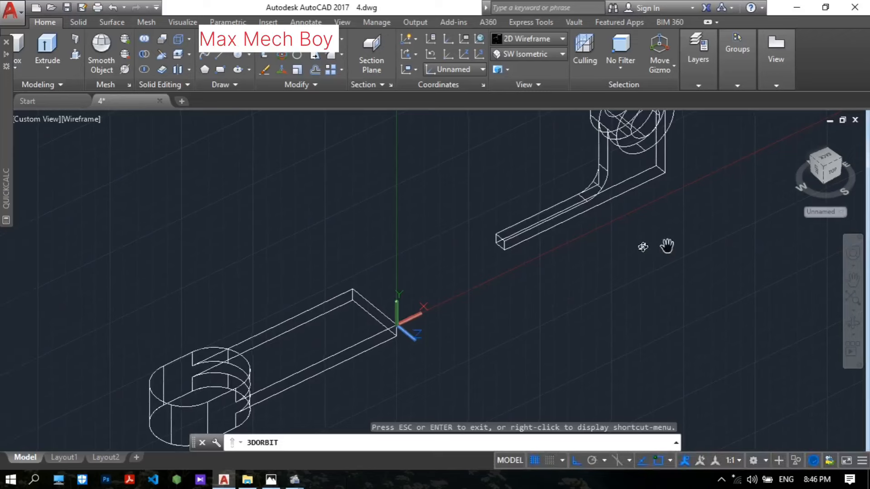
middle_click_drag(643, 247, 607, 299)
key("Escape")
middle_click_drag(618, 260, 598, 294)
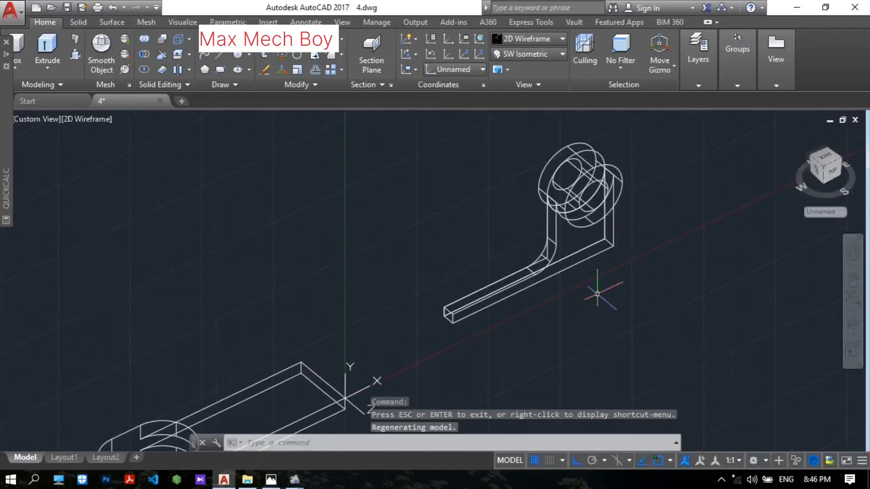
type("m")
key("Return")
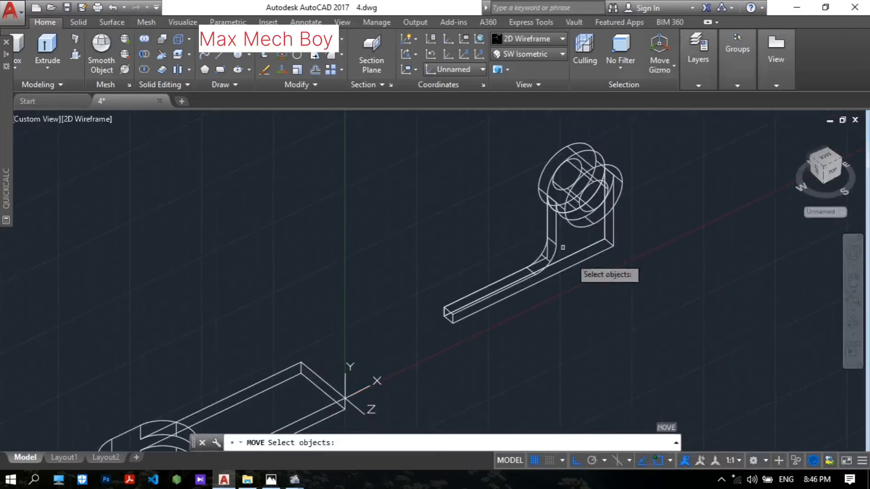
left_click(415, 124)
left_click(689, 348)
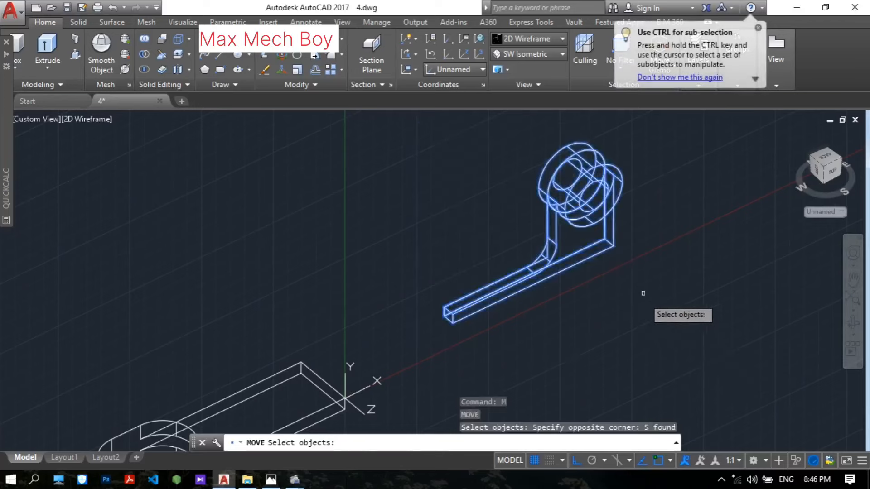
key("Return")
scroll(612, 245, "up", 2)
scroll(608, 240, "up", 4)
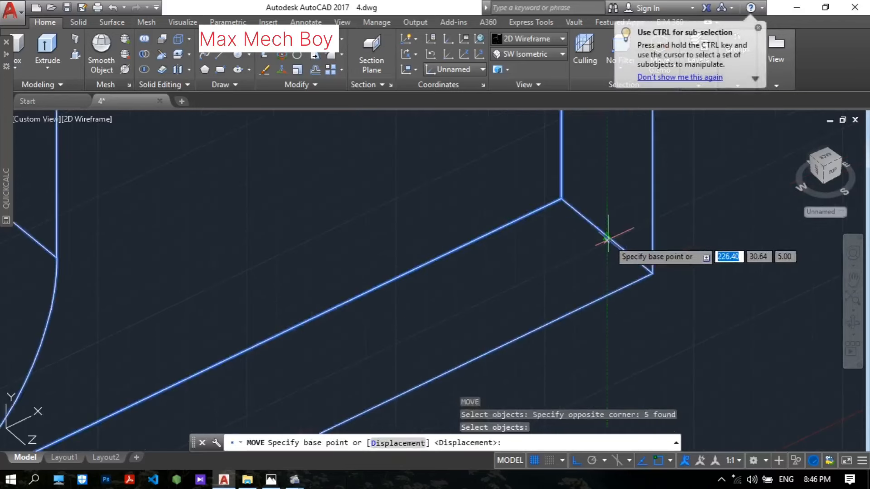
left_click(607, 236)
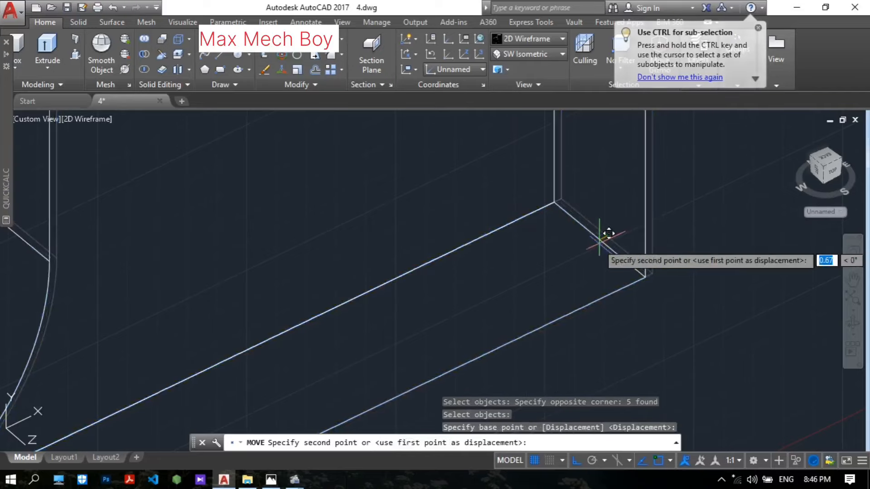
scroll(593, 247, "down", 6)
mouse_move(552, 188)
middle_mouse_down()
mouse_move(578, 234)
mouse_move(641, 200)
middle_mouse_up()
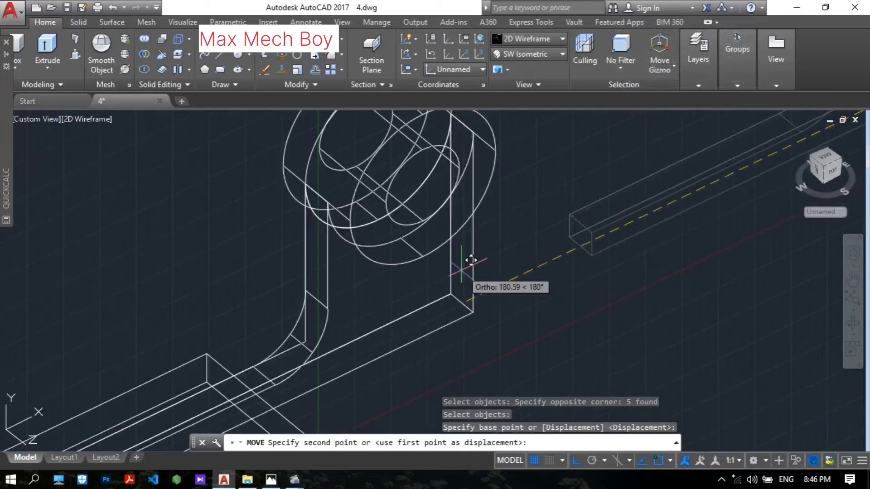
middle_click_drag(450, 284, 550, 195)
middle_click_drag(360, 306, 458, 248)
scroll(457, 248, "up", 2)
scroll(469, 244, "up", 3)
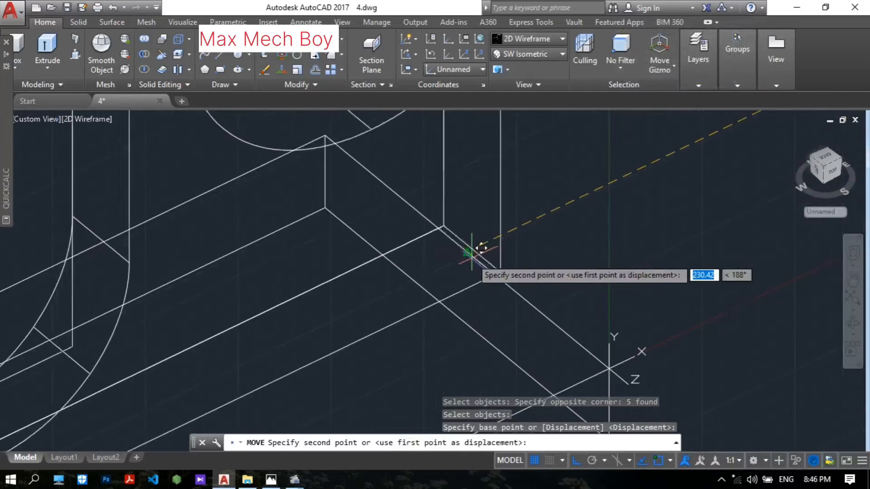
left_click(464, 250)
Step: Union the ring and rib solid with the base into one solid
scroll(547, 250, "down", 6)
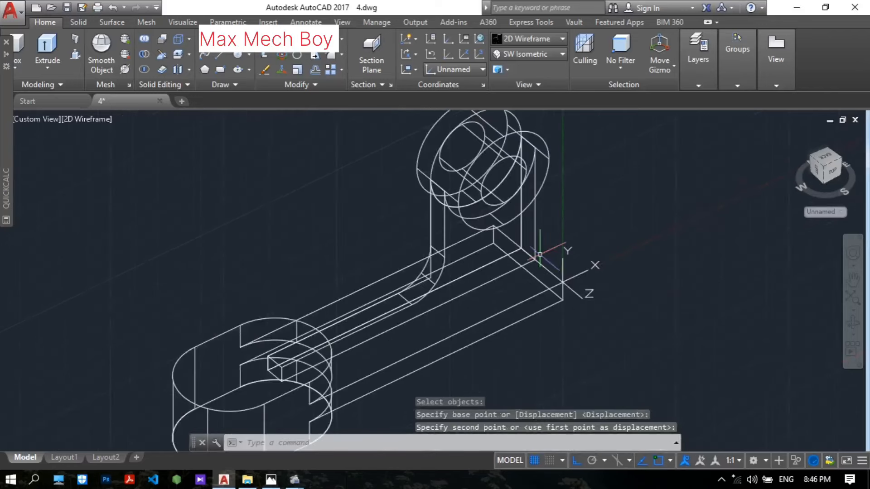
middle_click_drag(613, 276, 563, 288)
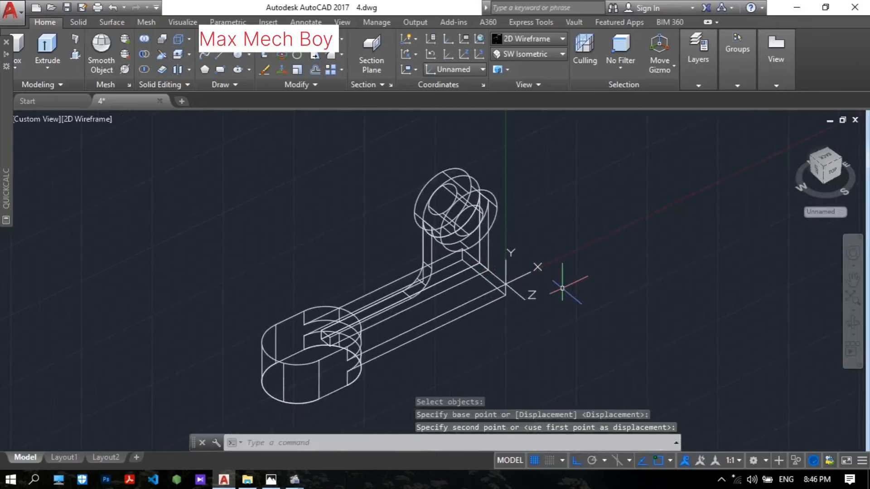
left_click(145, 40)
scroll(281, 146, "down", 2)
left_click(217, 152)
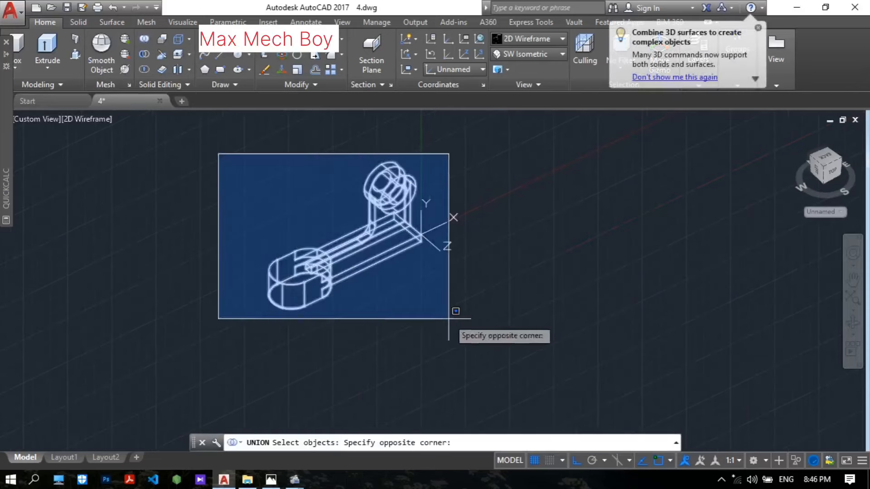
left_click(467, 344)
key("Return")
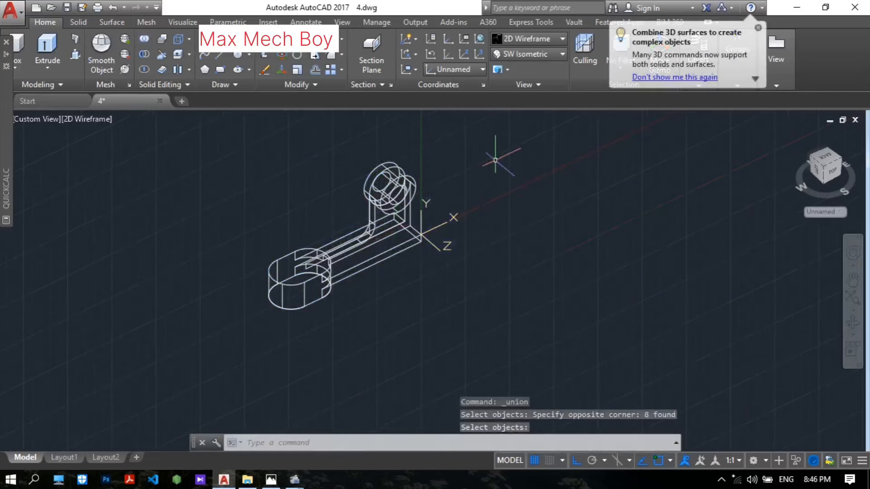
Step: Check the dimensions of the slot through the rounded end block in the 4.jpg reference drawing, then return to the model
scroll(341, 262, "up", 2)
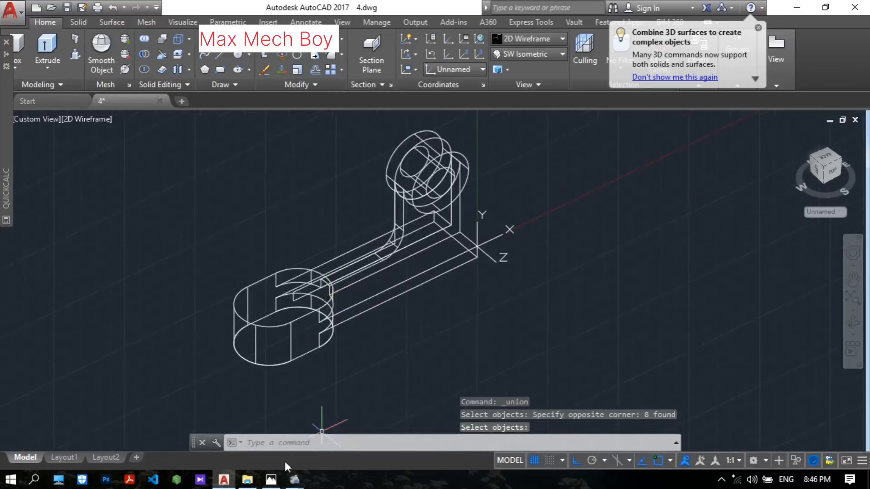
left_click(272, 481)
scroll(502, 301, "up", 2)
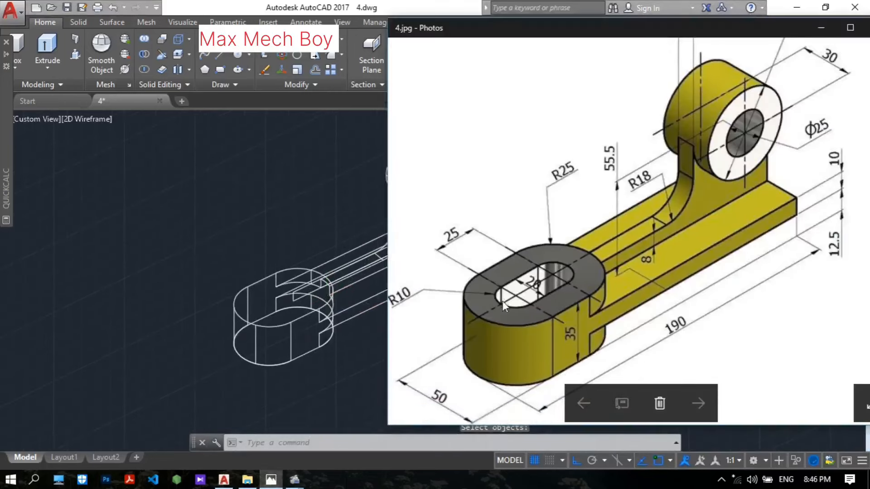
left_click_drag(511, 310, 499, 257)
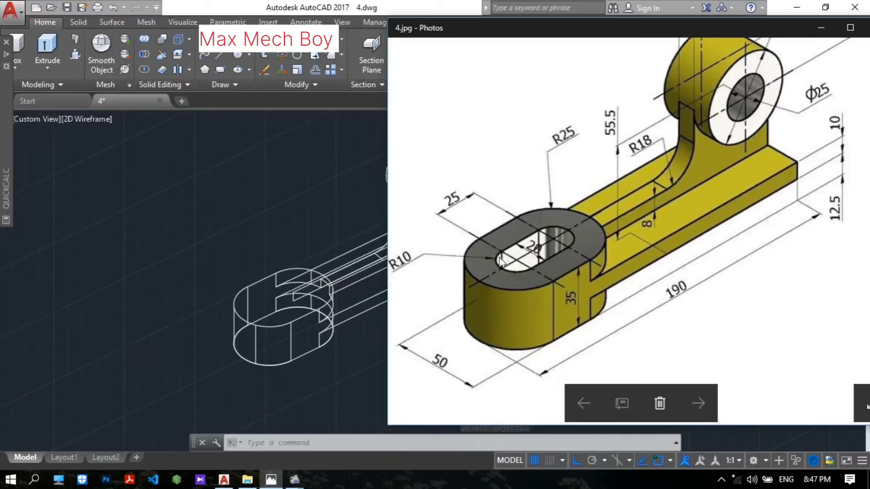
left_click(332, 210)
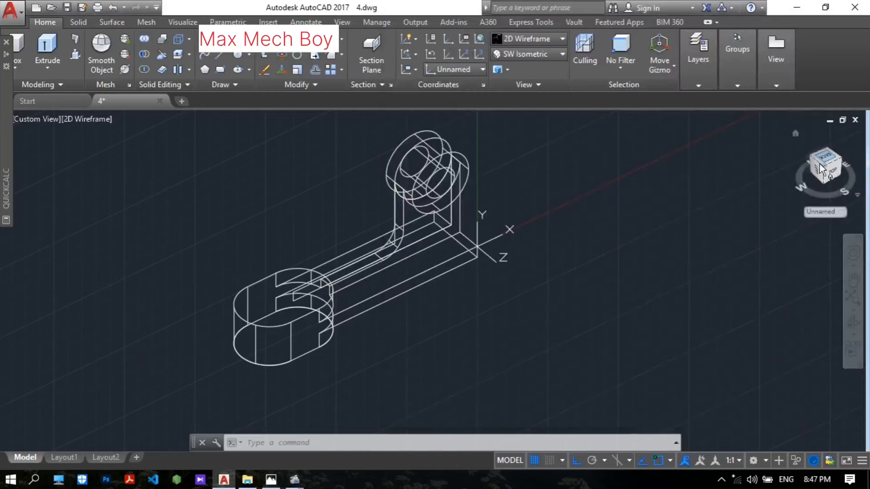
middle_click_drag(578, 225, 526, 240)
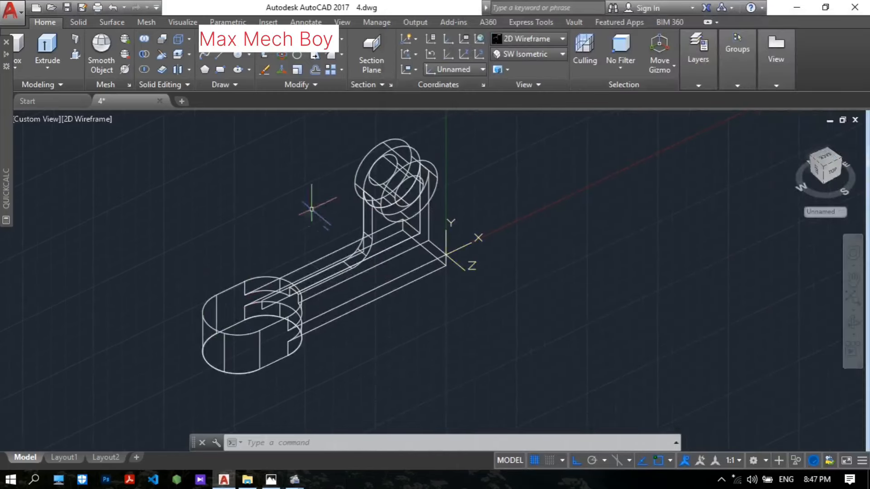
left_click(449, 39)
scroll(366, 176, "down", 4)
scroll(367, 176, "up", 8)
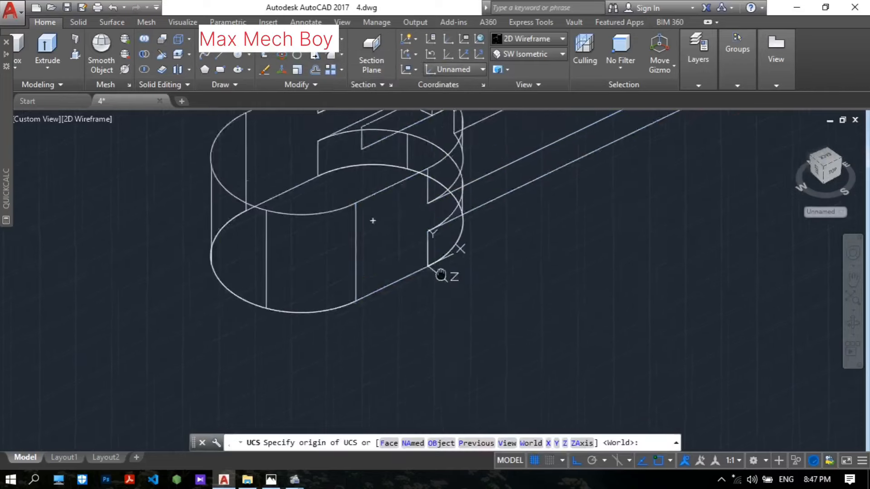
scroll(385, 303, "down", 4)
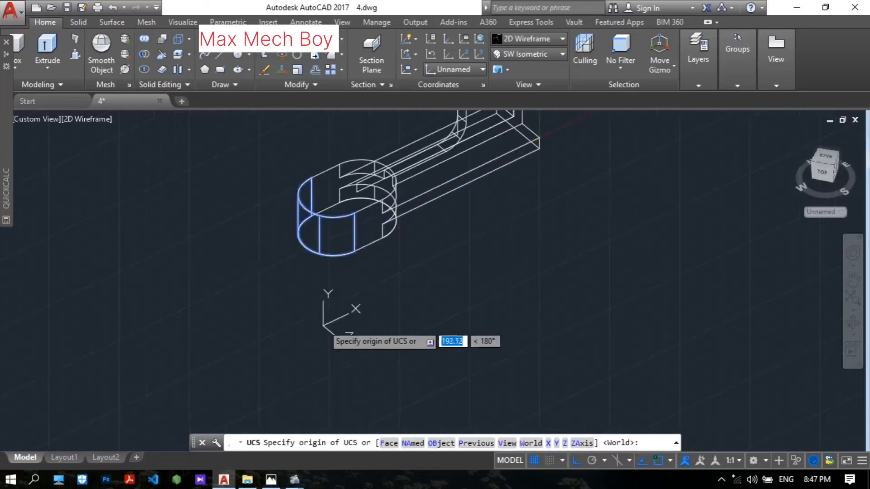
left_click(322, 321)
key("Escape")
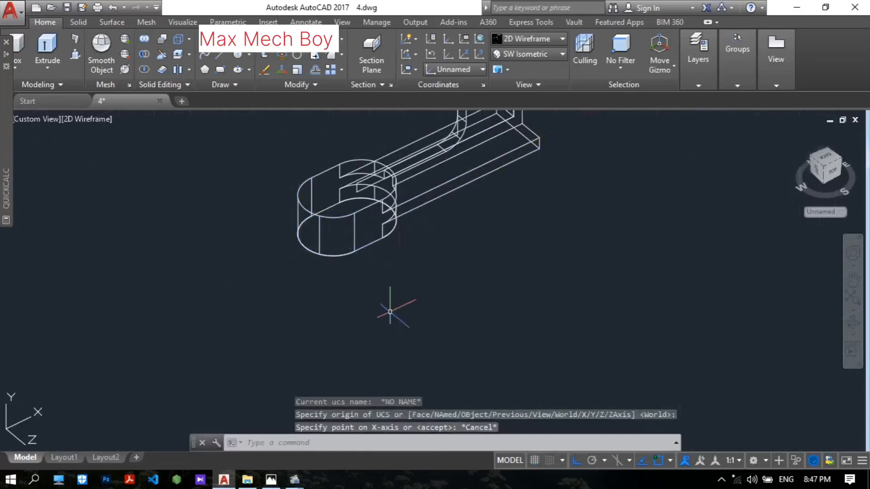
Step: Set the UCS origin at the base's top end corner, with X along the base's length and the XY plane horizontal
left_click(443, 39)
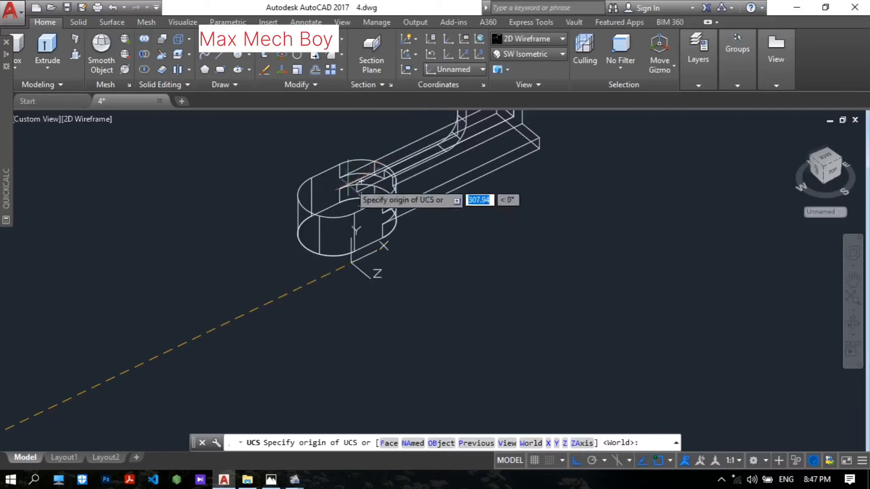
scroll(296, 231, "up", 3)
middle_click_drag(393, 218, 277, 374)
left_click(540, 263)
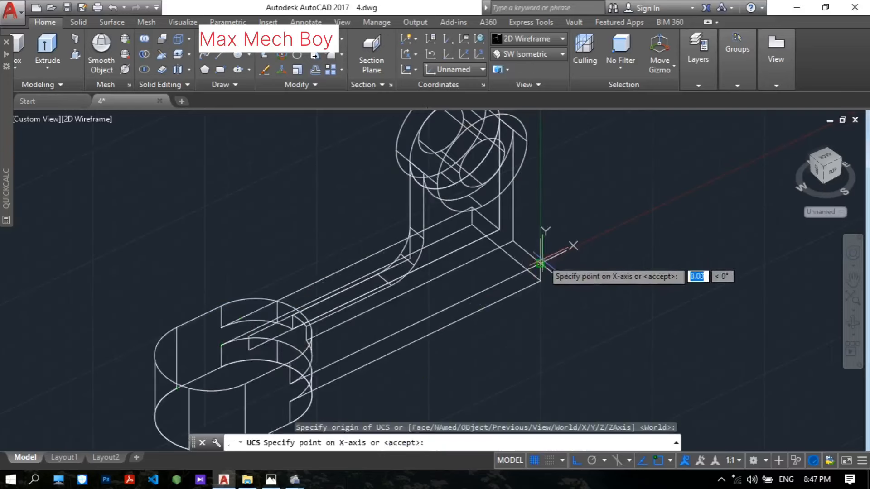
middle_click_drag(750, 196, 715, 226)
left_click(718, 205)
middle_click_drag(528, 159, 568, 230)
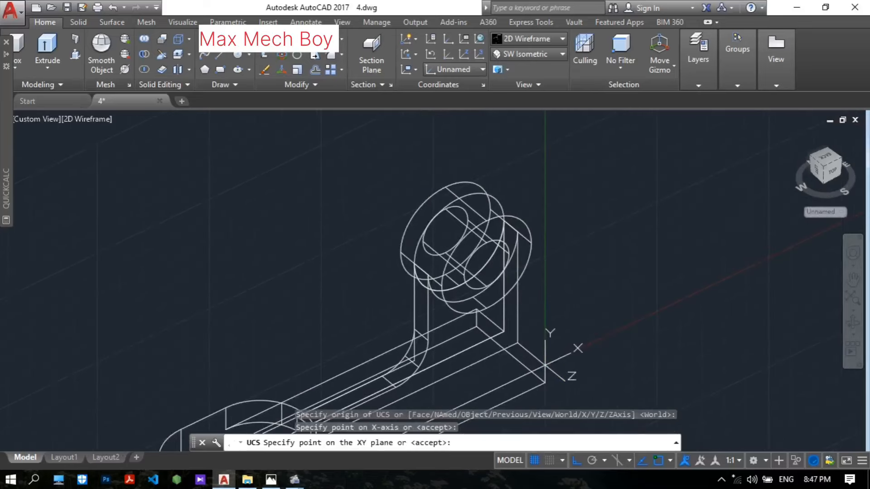
left_click(343, 180)
scroll(349, 178, "down", 5)
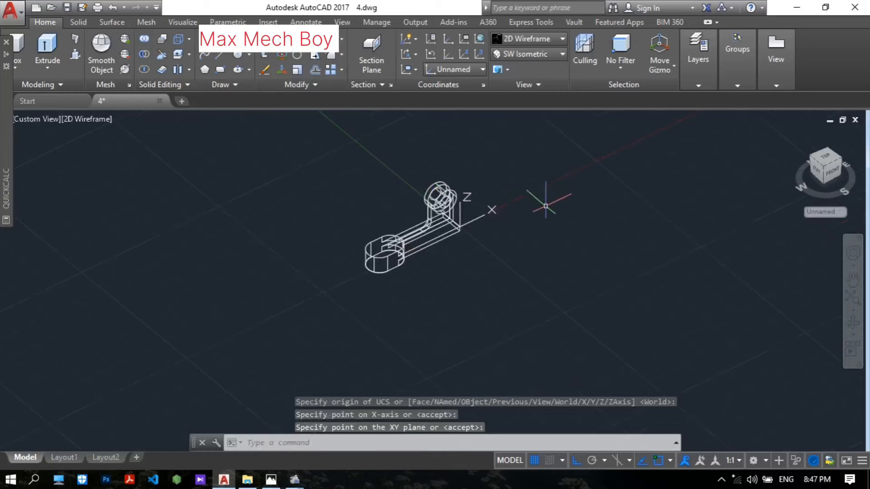
scroll(544, 229, "up", 2)
scroll(548, 235, "down", 1)
scroll(465, 258, "up", 4)
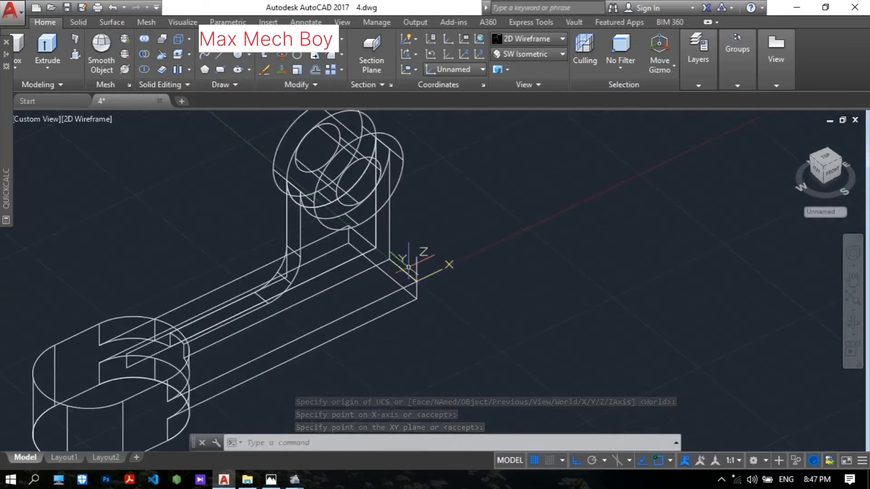
scroll(409, 267, "up", 2)
scroll(460, 256, "up", 3)
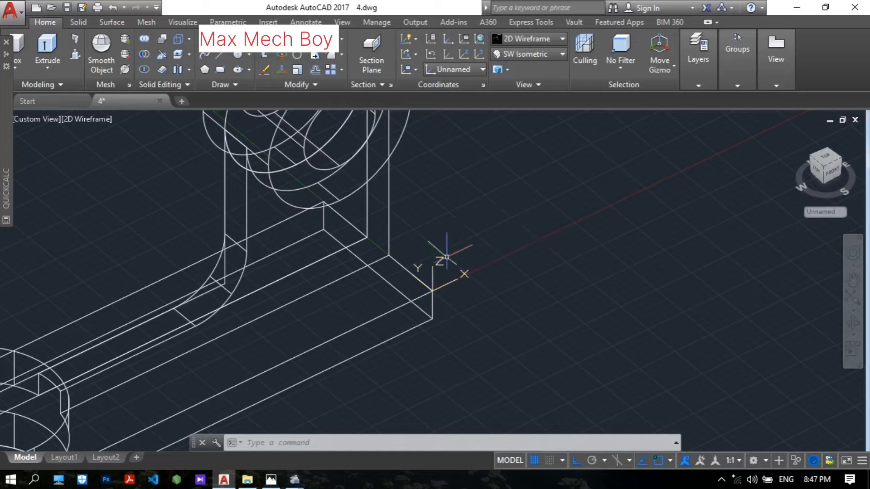
scroll(525, 213, "down", 3)
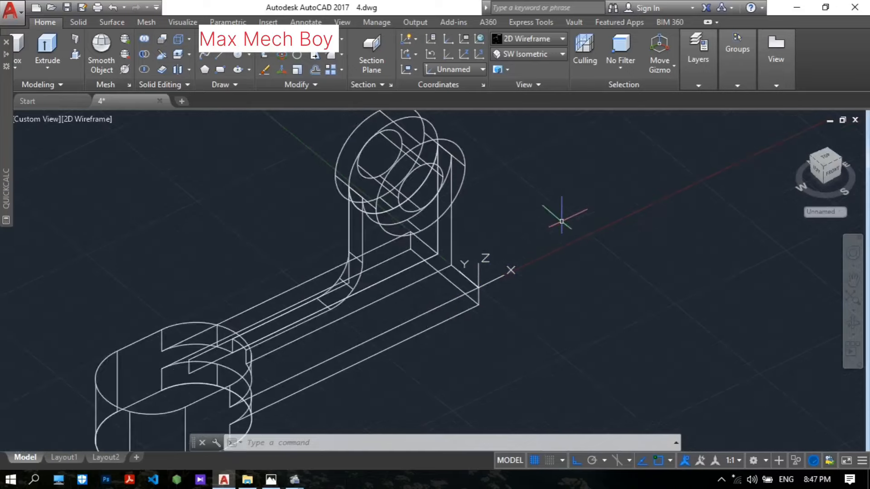
Step: Look from the top, check the slot radius in the 4.jpg reference, and draw a 10 mm radius circle in empty space beside the bracket
left_click(834, 159)
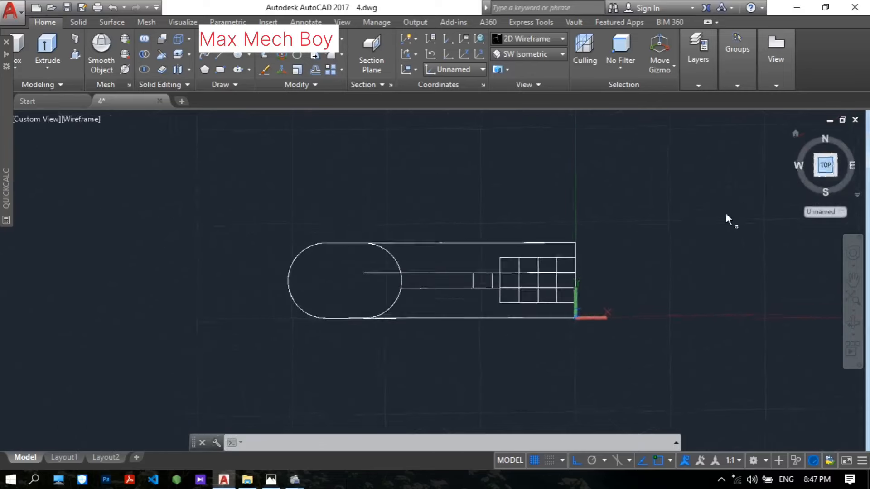
left_click(271, 480)
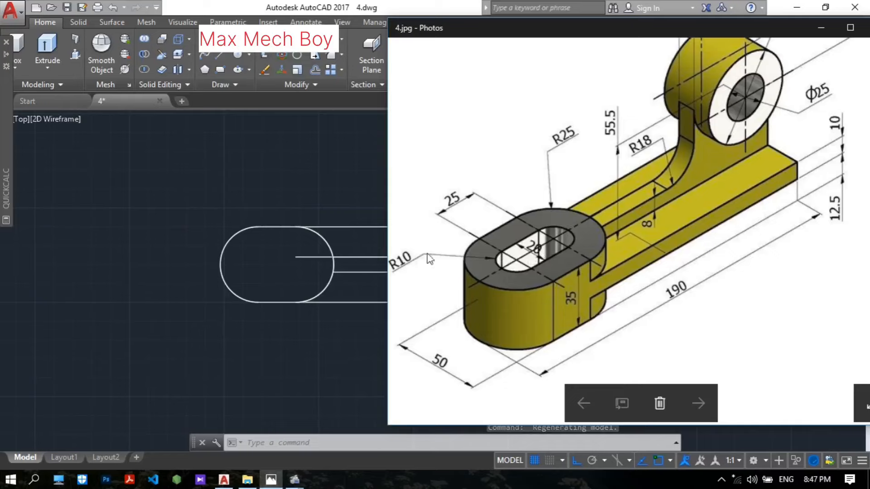
left_click(323, 199)
middle_click_drag(602, 194, 575, 192)
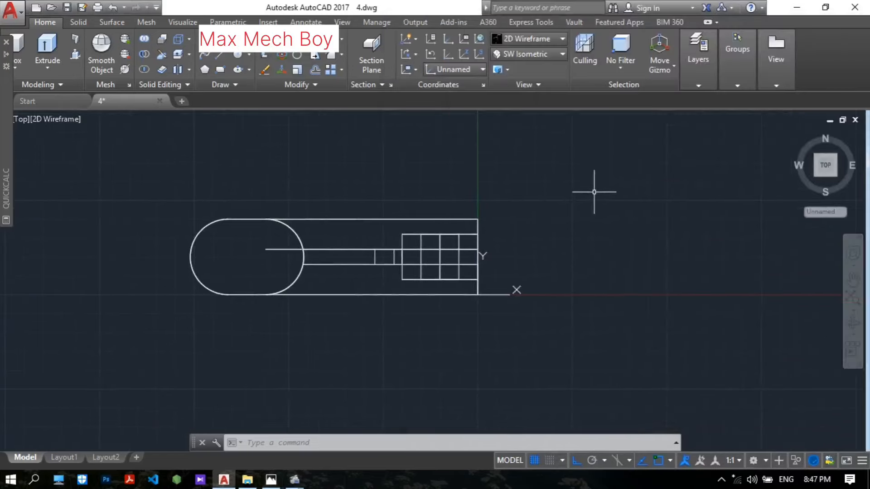
type("c")
key("Return")
middle_click_drag(446, 161, 408, 181)
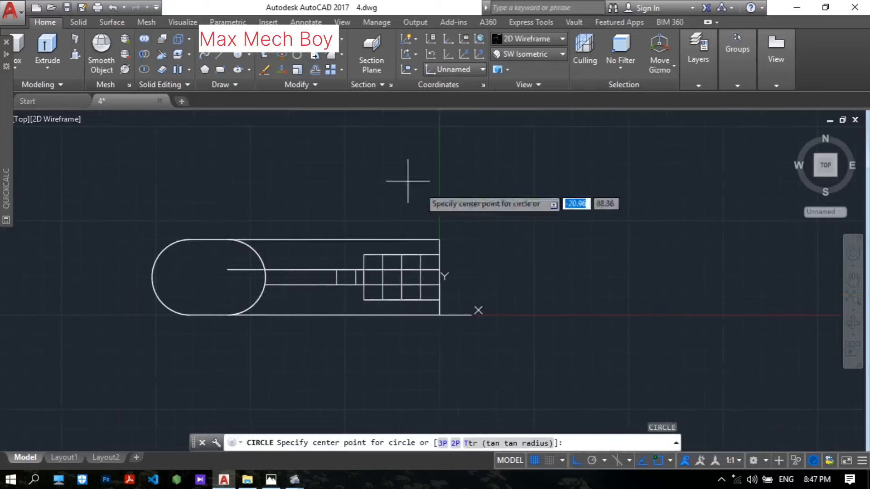
left_click(521, 228)
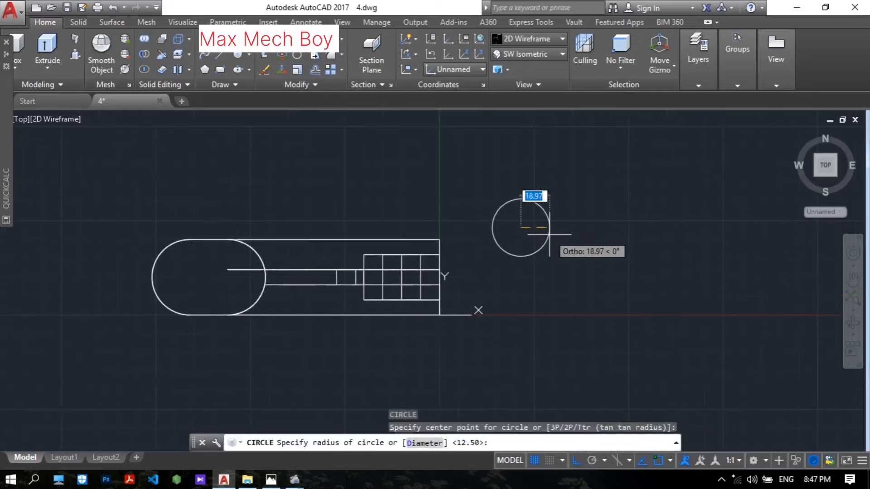
key("Return")
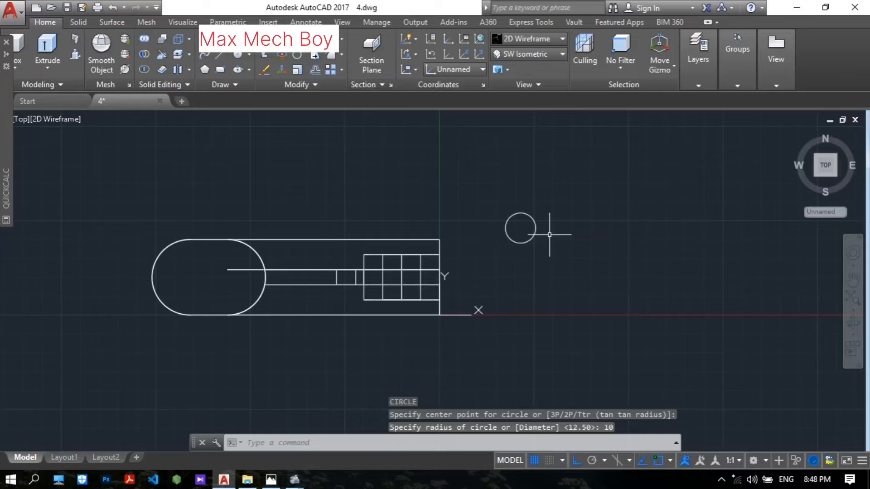
Step: Copy the circle from its center 25 mm along the positive X direction
type("ct o")
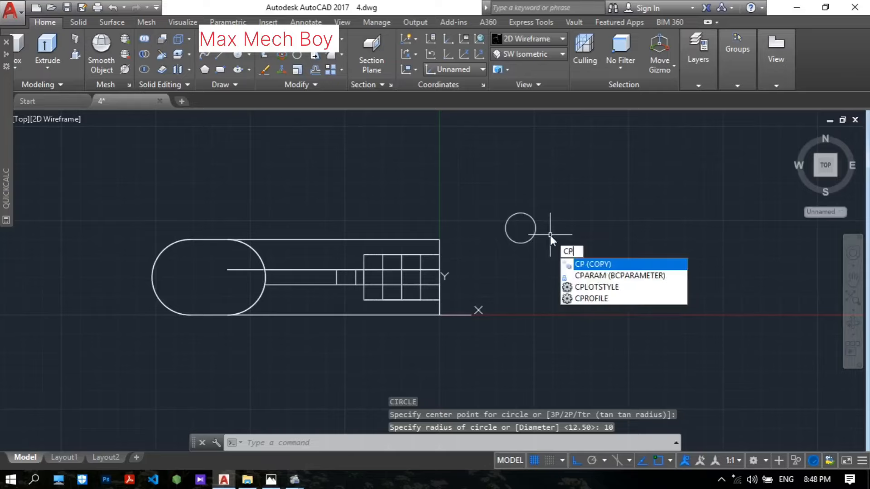
key("Return")
left_click(536, 226)
scroll(534, 226, "up", 4)
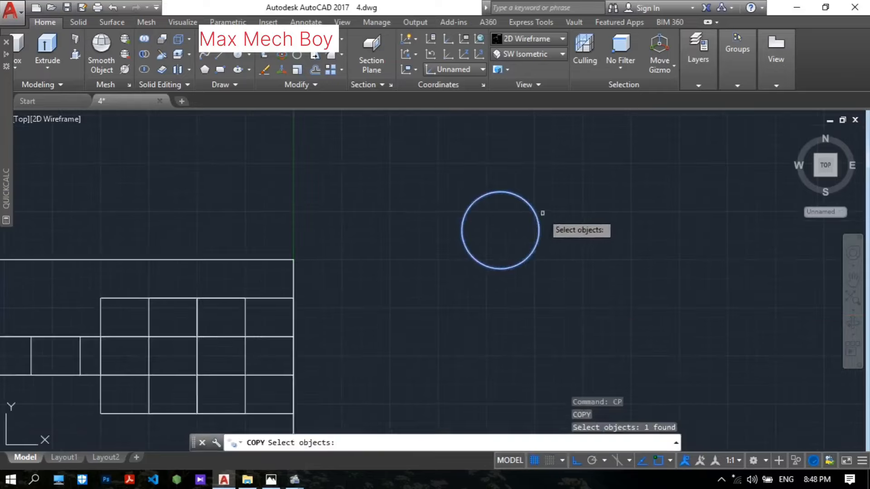
key("Return")
left_click(500, 230)
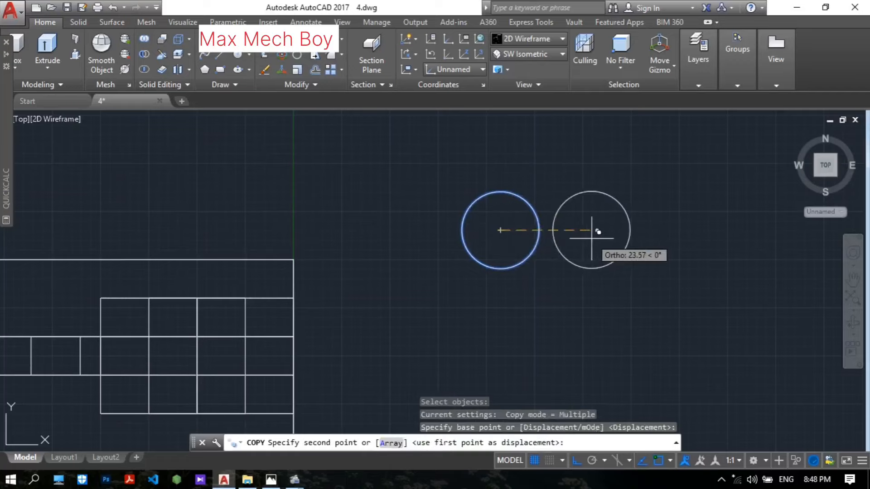
type("25")
key("Return")
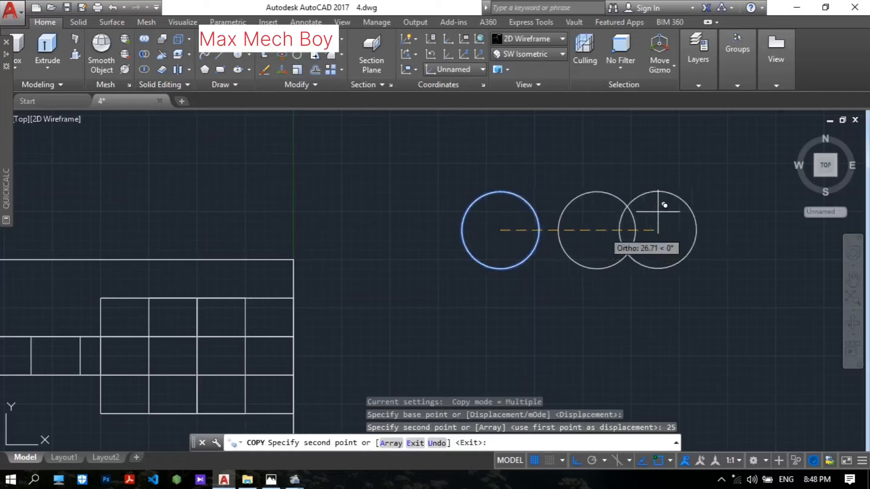
key("Return")
Step: Recheck the slot in the 4.jpg reference and join the two circles with upper and lower tangent lines between their quadrant points
key("alt+Tab")
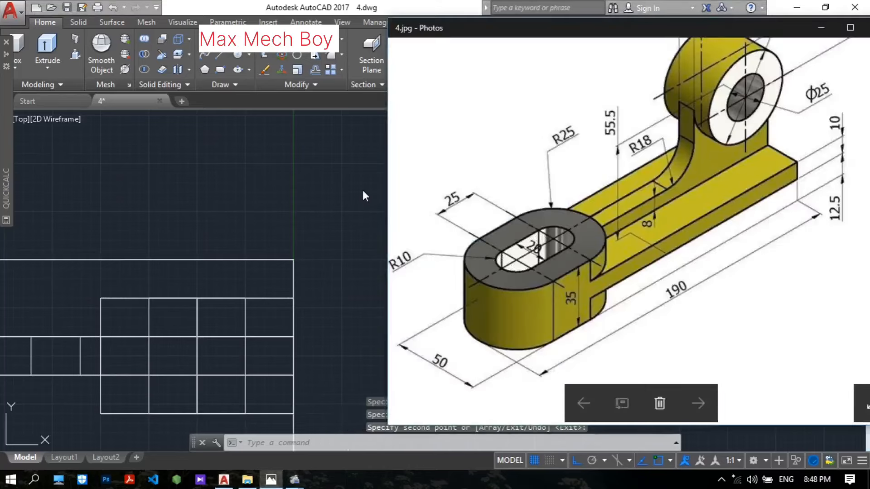
key("alt+Tab")
type("l")
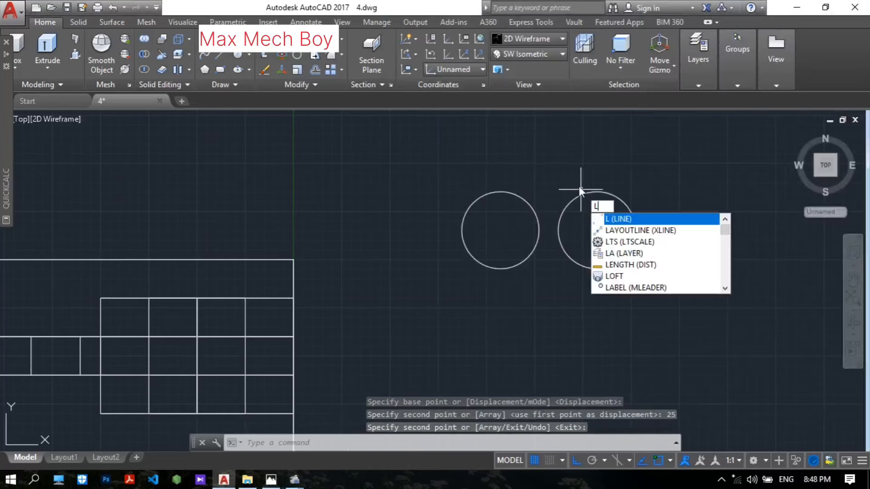
key("Return")
left_click(501, 191)
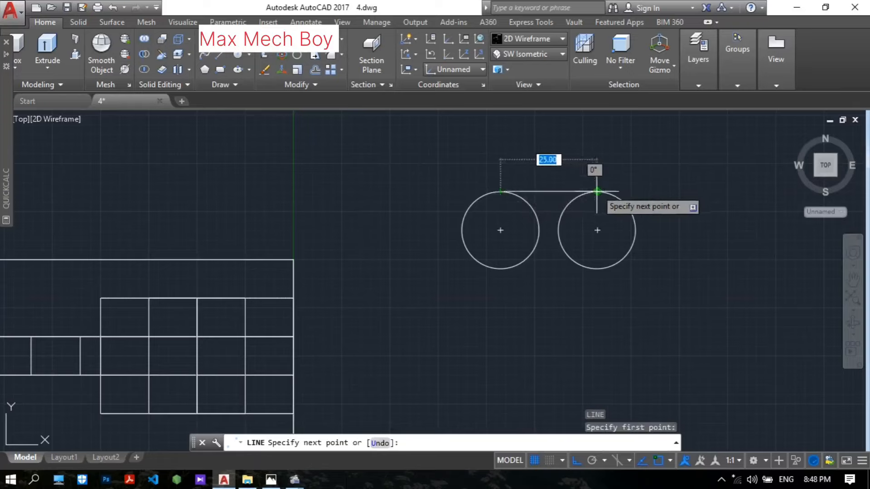
left_click(598, 192)
key("Return")
key("Return")
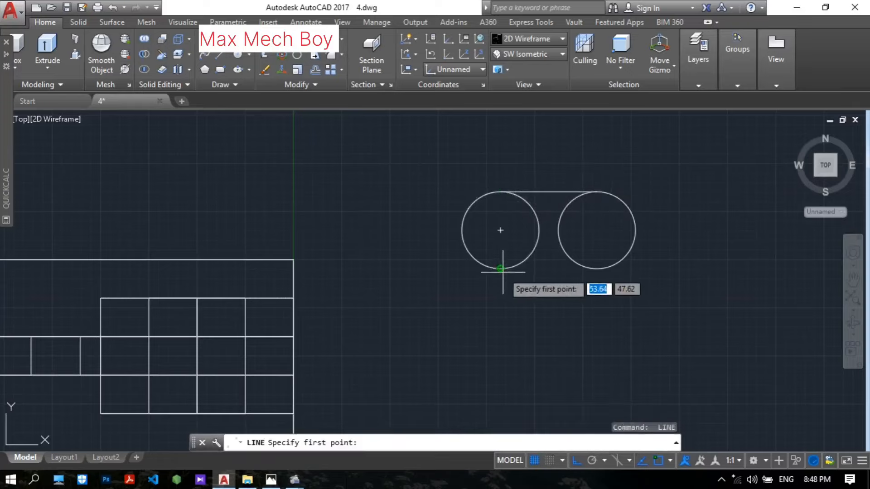
left_click(502, 271)
left_click(598, 269)
key("Return")
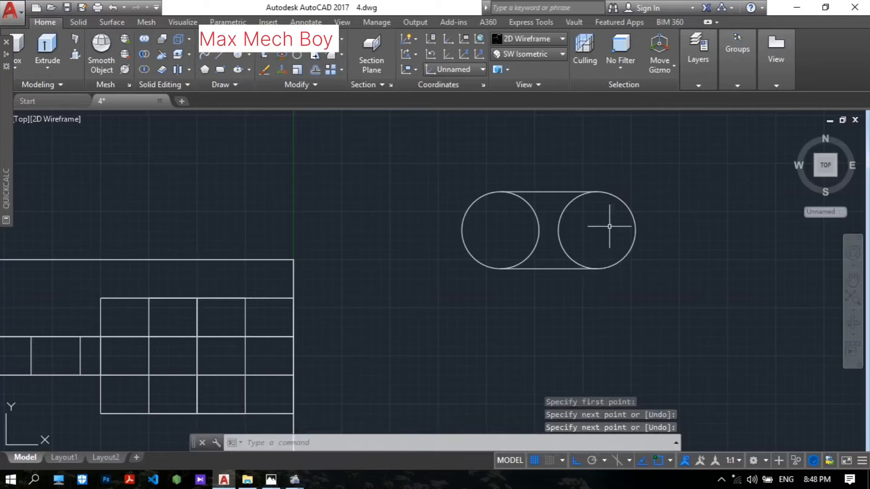
Step: Trim the inner halves of both circles to leave a closed slot outline
type("tr")
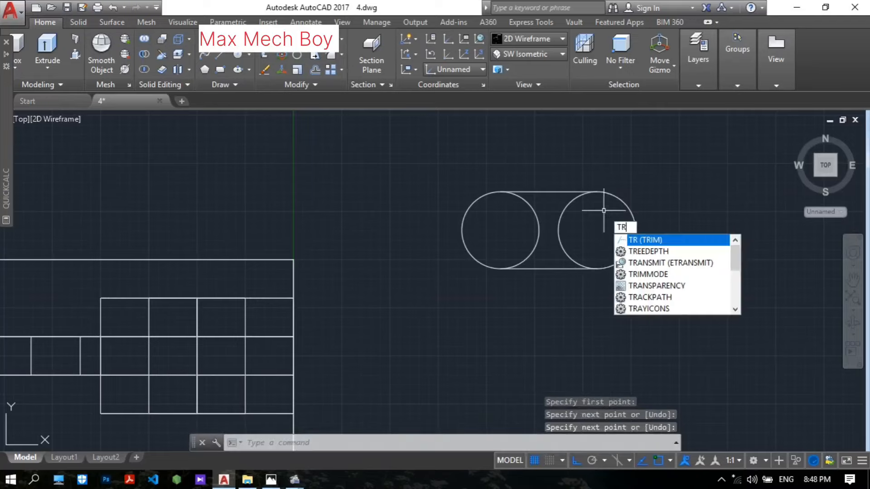
key("Return")
key("Return")
key("Escape")
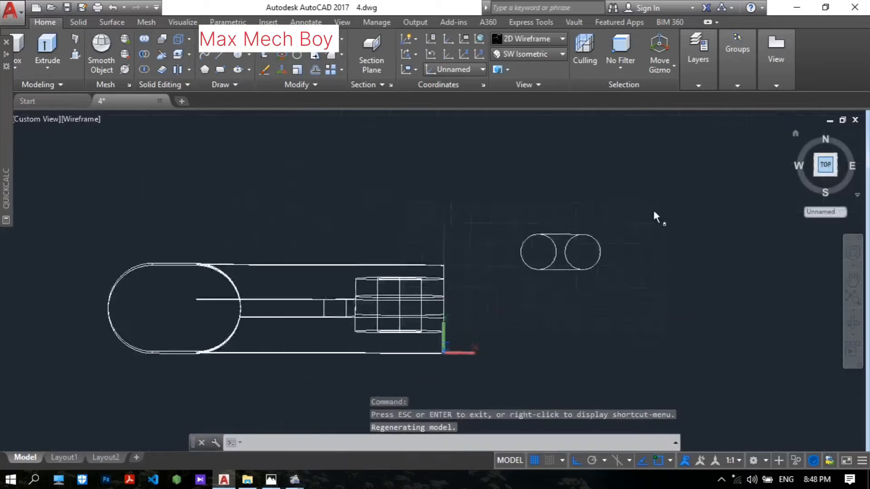
scroll(579, 254, "up", 5)
middle_click_drag(533, 264, 564, 255)
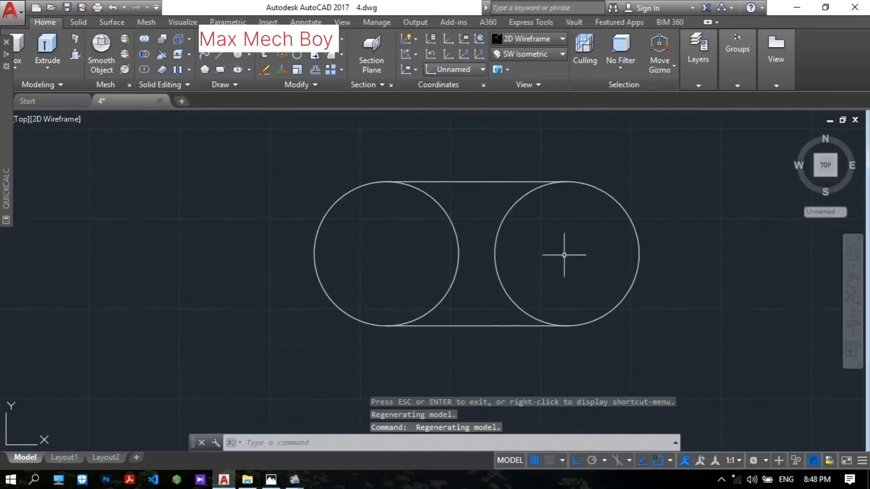
key("Return")
key("Return")
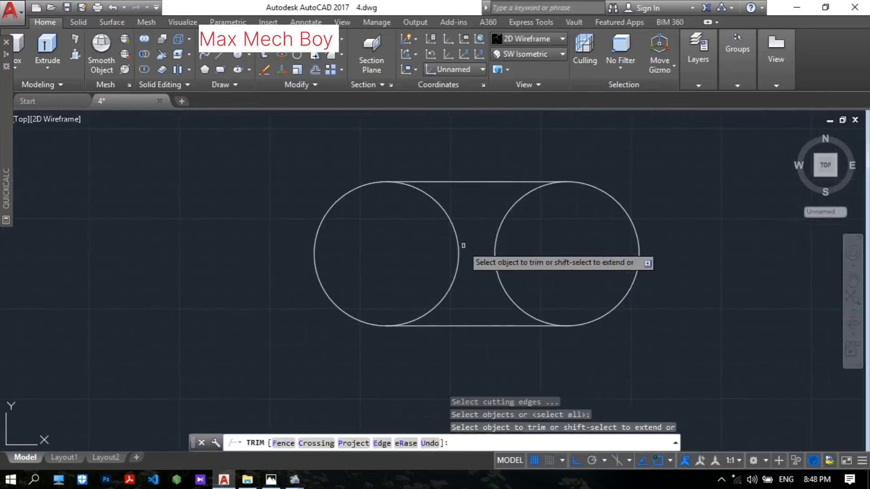
left_click(457, 241)
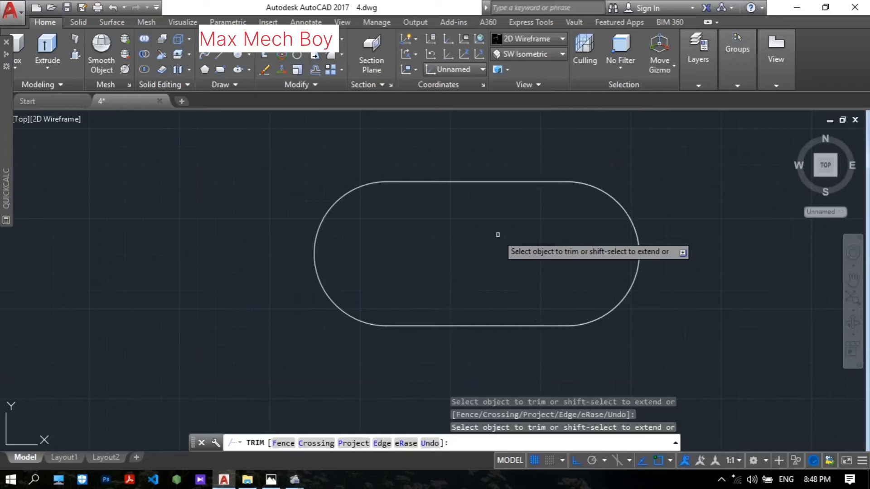
scroll(518, 239, "down", 8)
key("Return")
Step: Switch to the SW Isometric view and Presspull the slot outline upward to a height of 35 mm
mouse_move(519, 239)
middle_mouse_down()
mouse_move(585, 221)
mouse_move(634, 240)
middle_mouse_up()
scroll(585, 220, "up", 2)
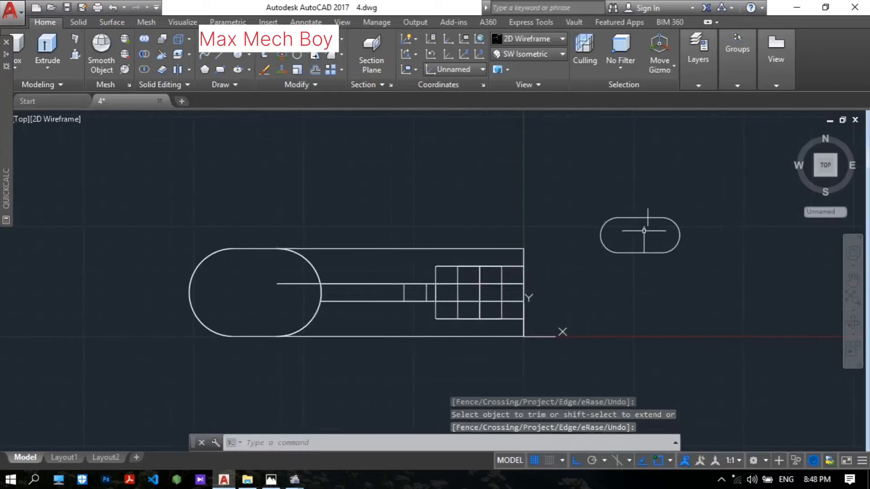
left_click(520, 54)
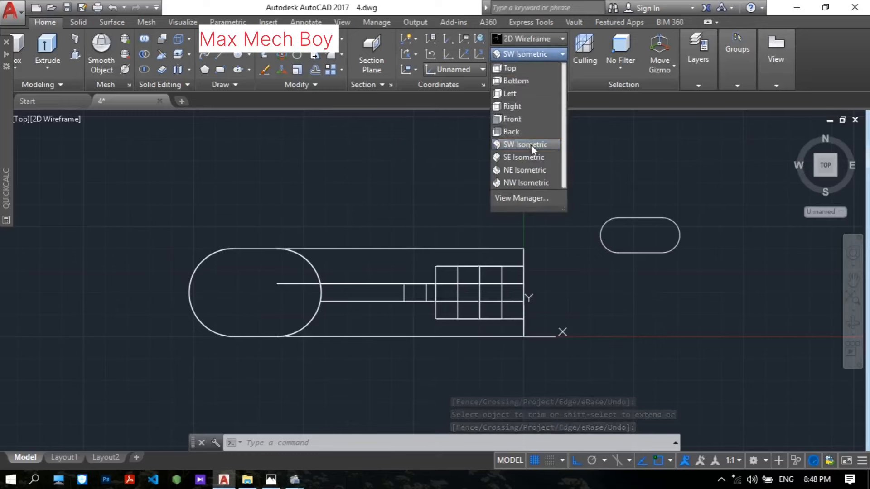
left_click(531, 145)
scroll(550, 241, "up", 5)
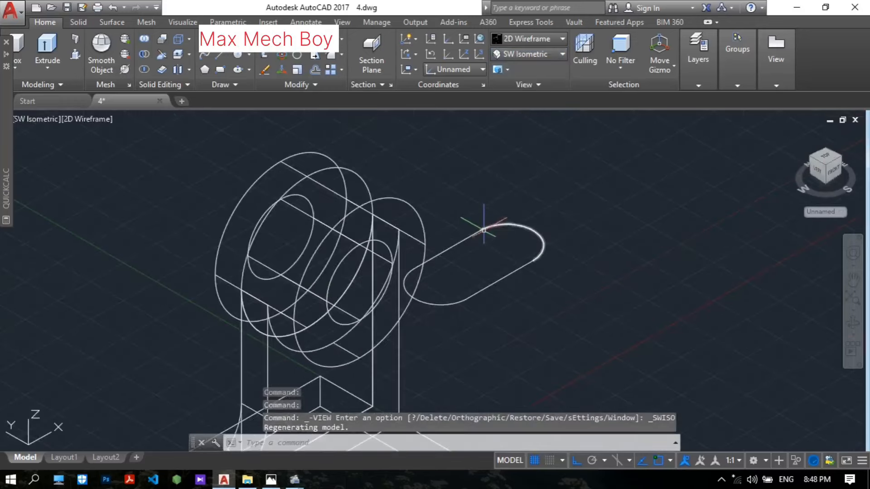
left_click(47, 46)
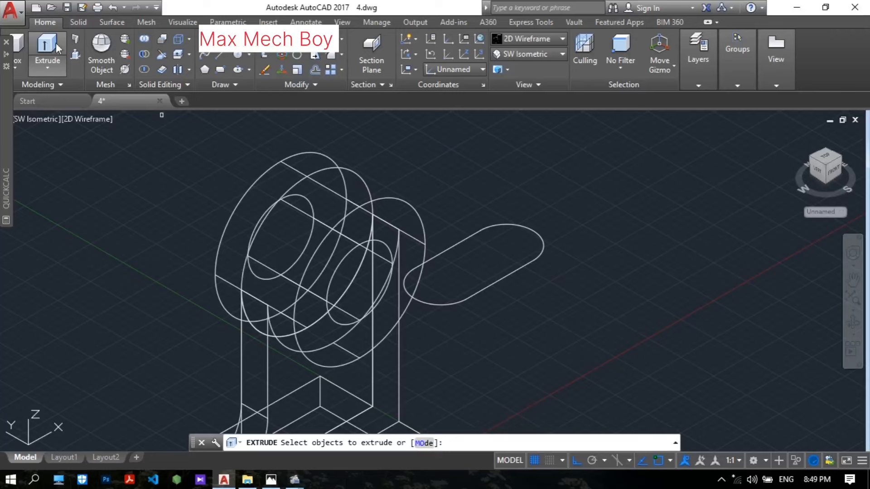
left_click(75, 54)
left_click(504, 244)
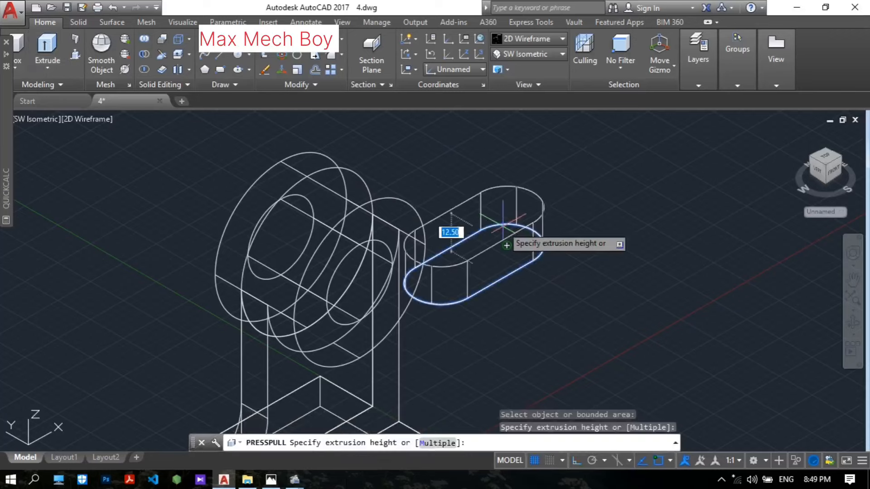
type("35")
key("Return")
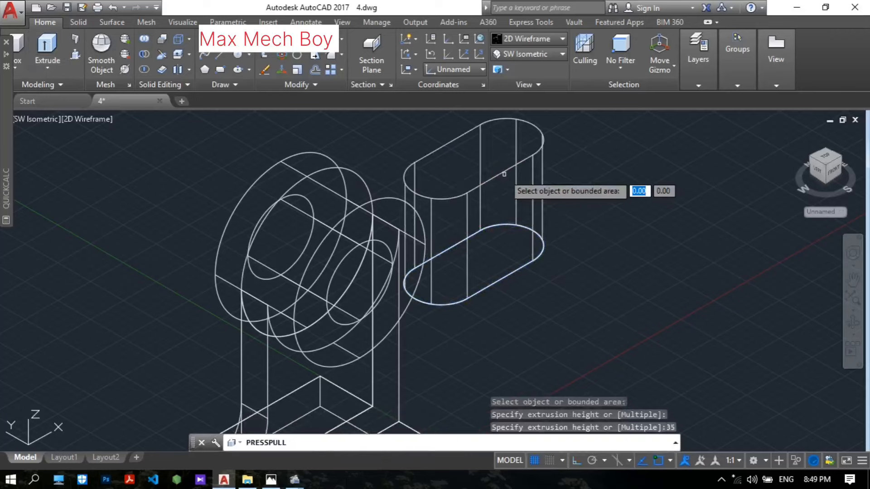
Step: Move the slot solid from the center of its top outer-end arc to the matching arc center on the rounded end block's top face
scroll(584, 185, "down", 3)
scroll(591, 188, "down", 2)
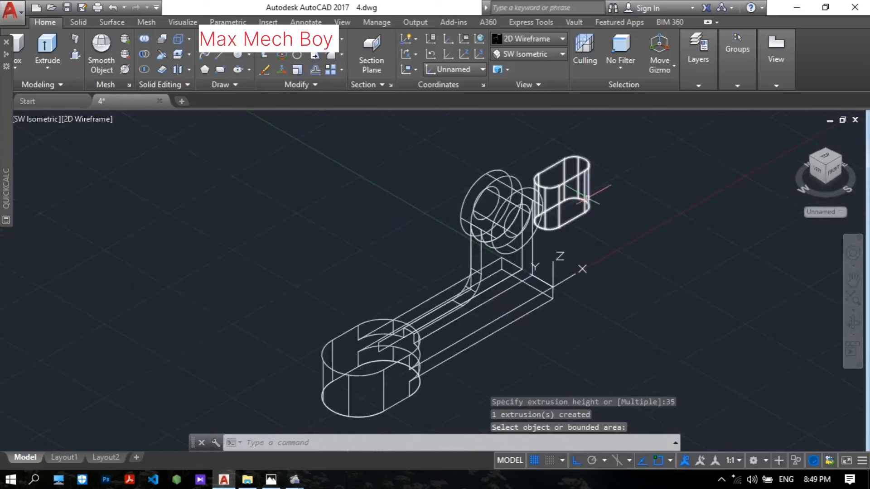
type("m")
key("Return")
left_click(585, 186)
key("Return")
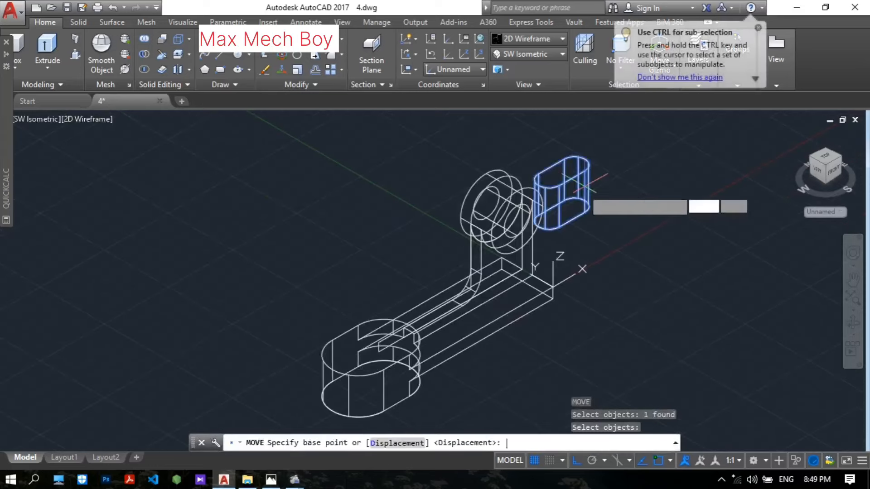
scroll(574, 180, "up", 4)
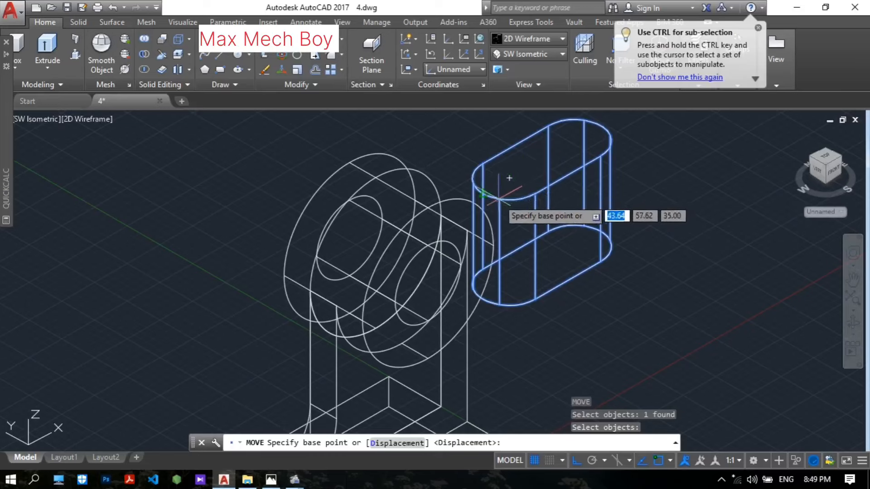
left_click(501, 179)
scroll(575, 210, "down", 5)
scroll(461, 249, "up", 5)
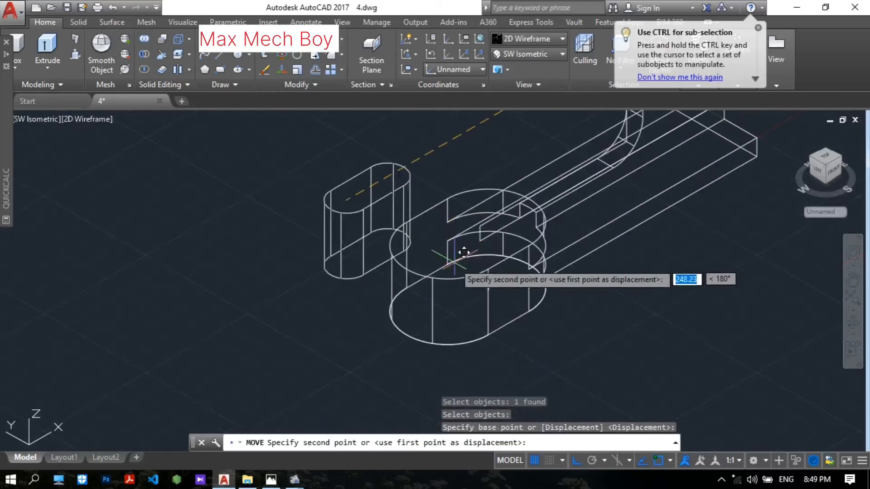
scroll(426, 263, "up", 2)
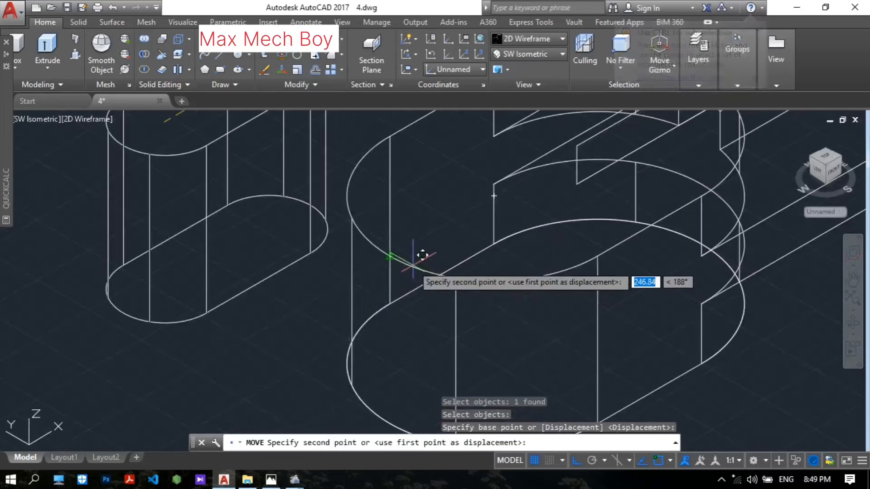
middle_click_drag(479, 285, 450, 300)
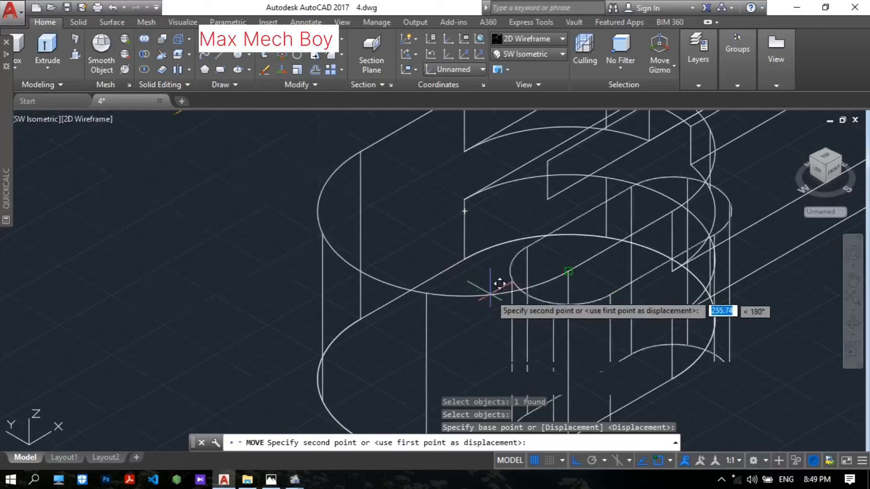
left_click(464, 212)
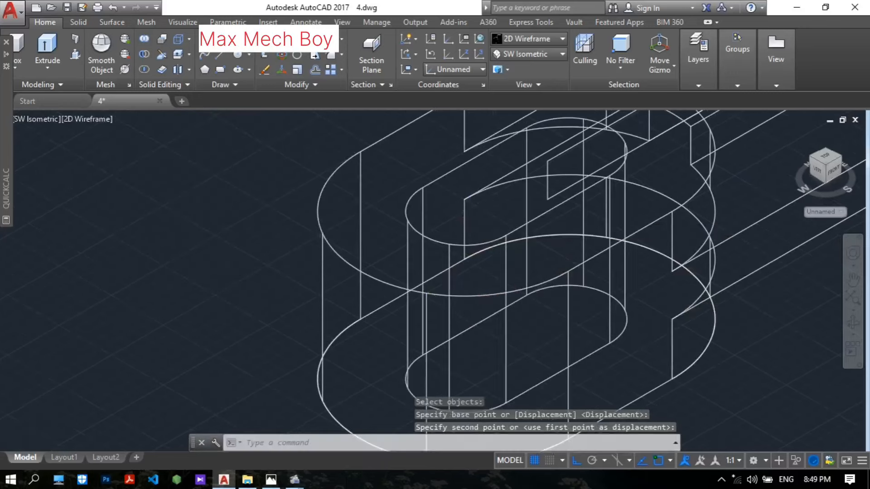
scroll(493, 211, "down", 2)
key("Escape")
scroll(567, 241, "down", 4)
middle_click_drag(525, 225, 359, 233)
scroll(447, 236, "up", 2)
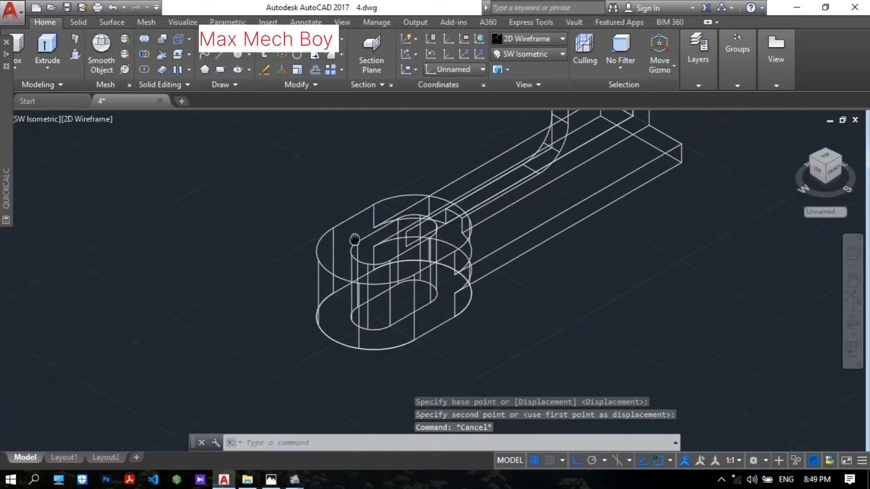
scroll(357, 224, "up", 2)
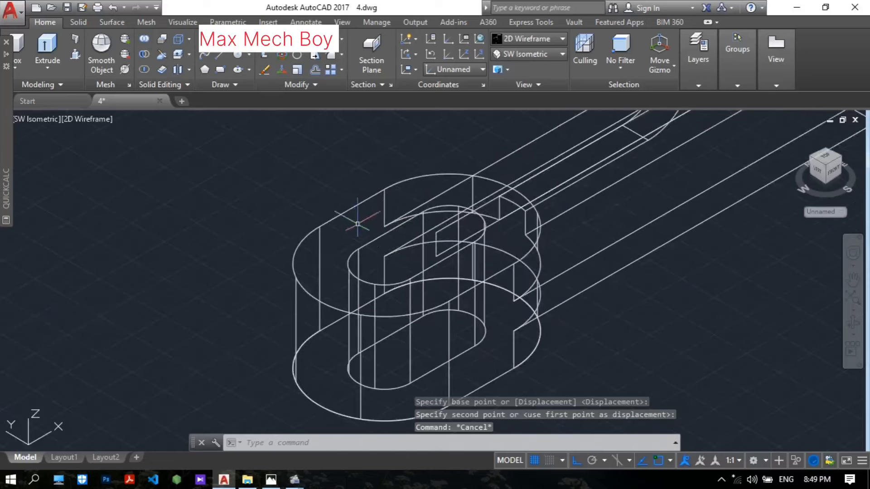
Step: Subtract the slot solid from the bracket body to cut the slot through the rounded end block
left_click(145, 54)
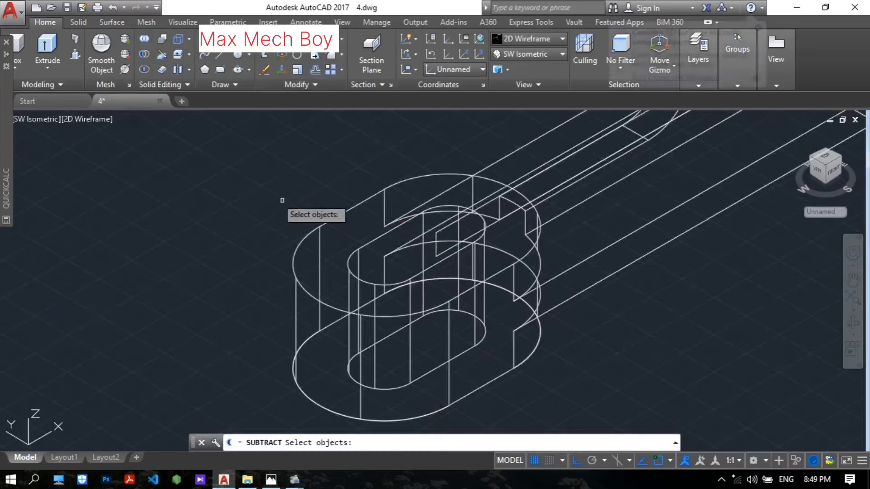
left_click(321, 224)
key("Return")
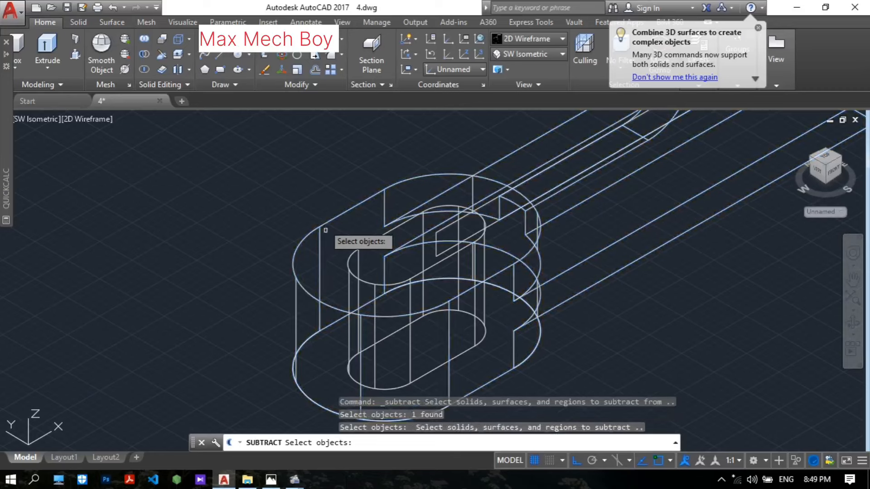
left_click(350, 265)
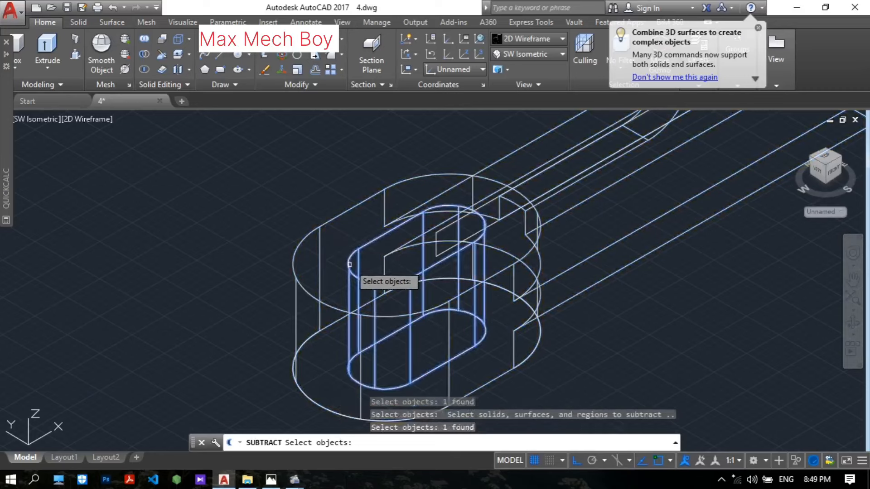
key("Return")
Step: Erase the leftover slot outline, its two arcs and two tangent lines, beside the upright cylinder
scroll(345, 288, "down", 6)
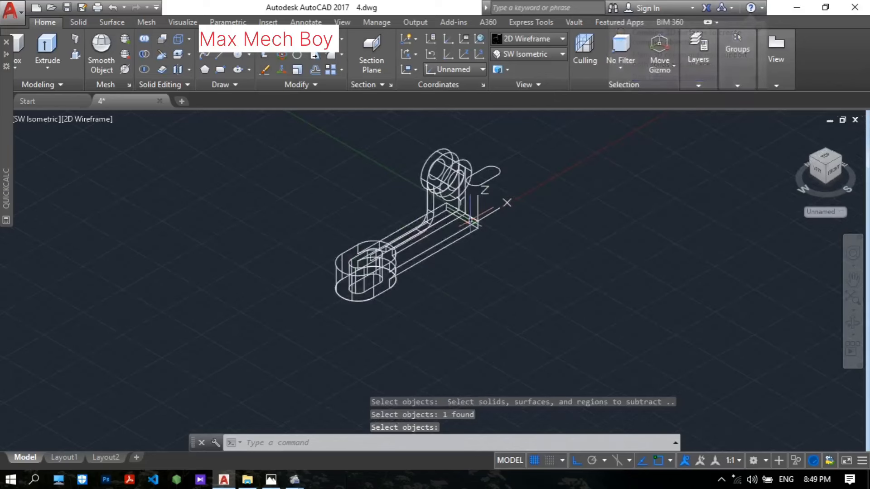
scroll(525, 190, "up", 5)
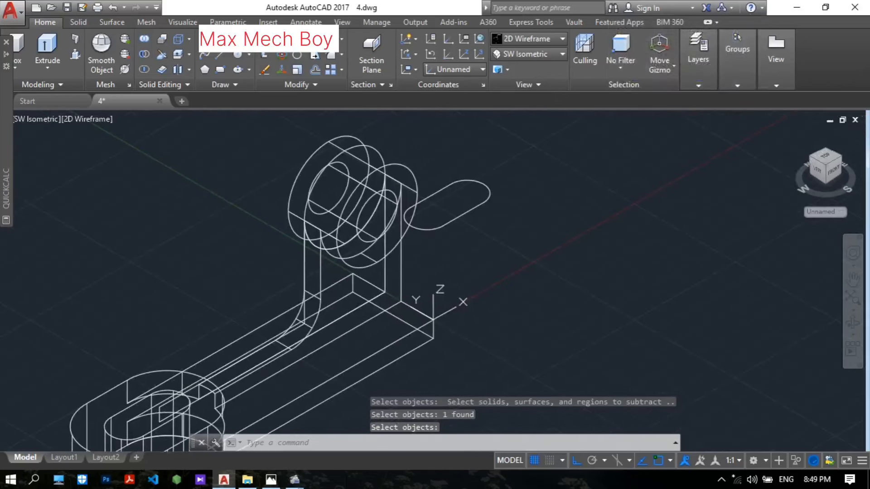
type("e")
key("Return")
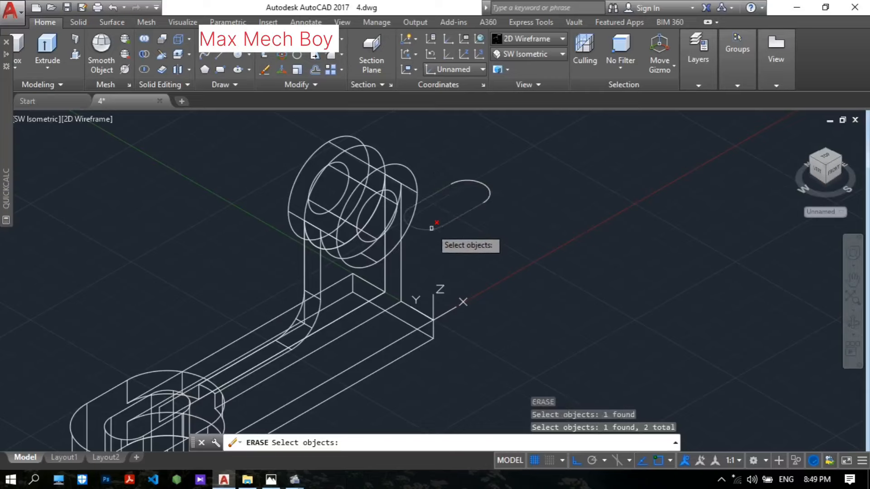
left_click(431, 228)
key("Return")
scroll(479, 183, "down", 3)
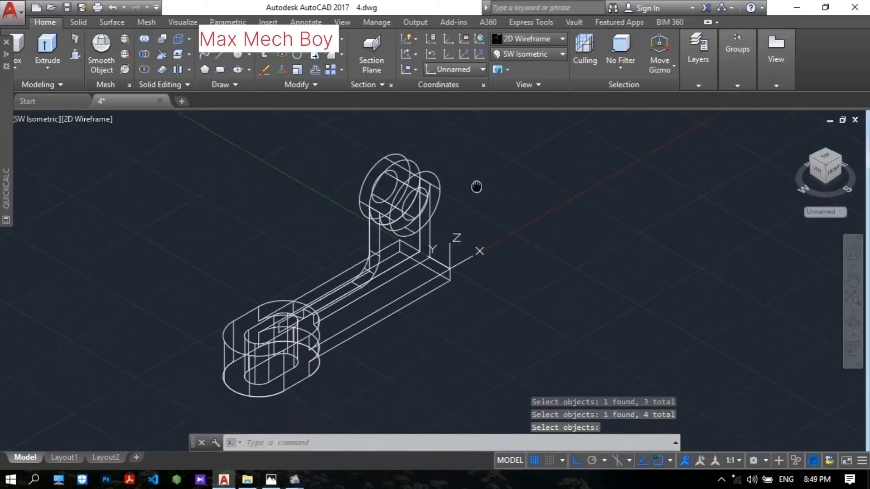
Step: Display the model in the Shaded with Edges visual style and inspect the finished bracket from different angles
left_click(525, 39)
left_click(431, 116)
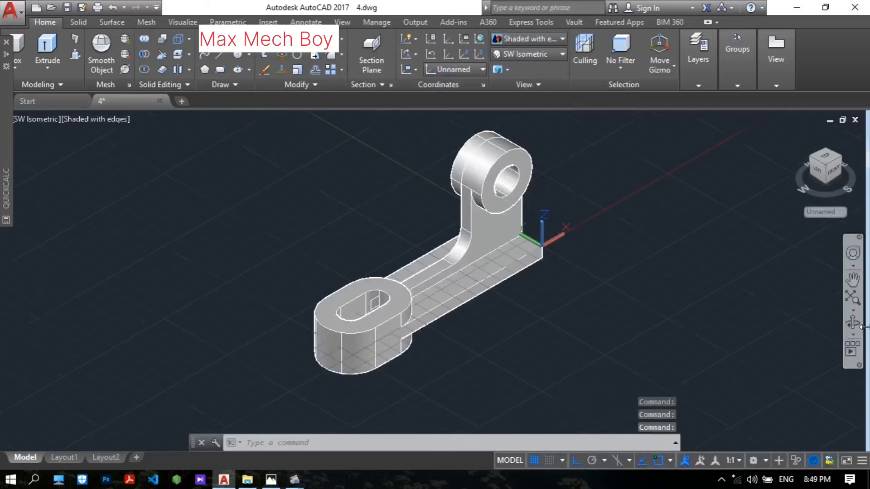
middle_click_drag(648, 282, 428, 290, "shift")
scroll(482, 277, "up", 3)
middle_click_drag(487, 300, 493, 272, "shift")
scroll(475, 233, "down", 1)
middle_click_drag(475, 232, 422, 255)
Step: Compare the shaded bracket with the 4.jpg reference drawing
left_click(271, 479)
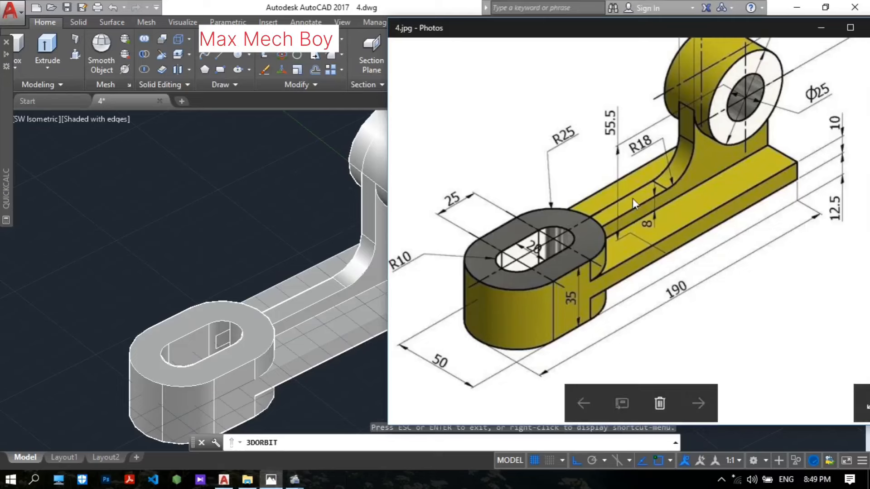
left_click(324, 216)
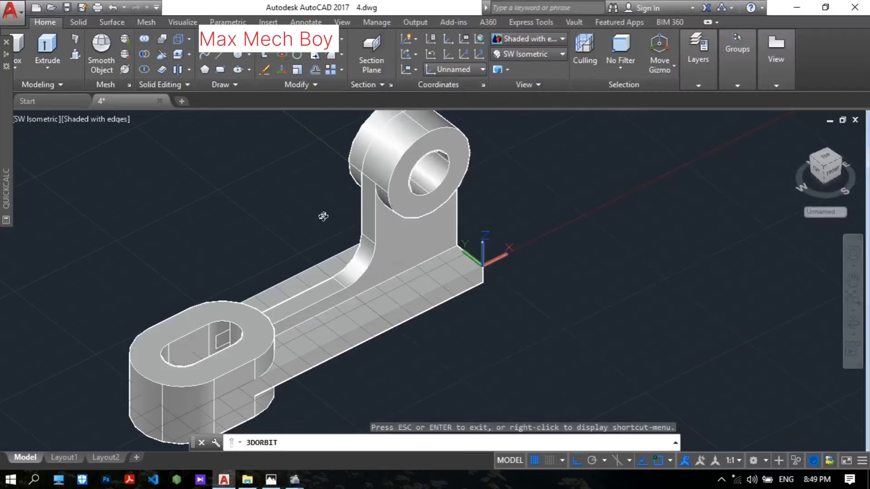
mouse_move(312, 224)
left_mouse_down()
mouse_move(417, 249)
mouse_move(306, 228)
mouse_move(301, 165)
mouse_move(301, 237)
mouse_move(313, 234)
left_mouse_up()
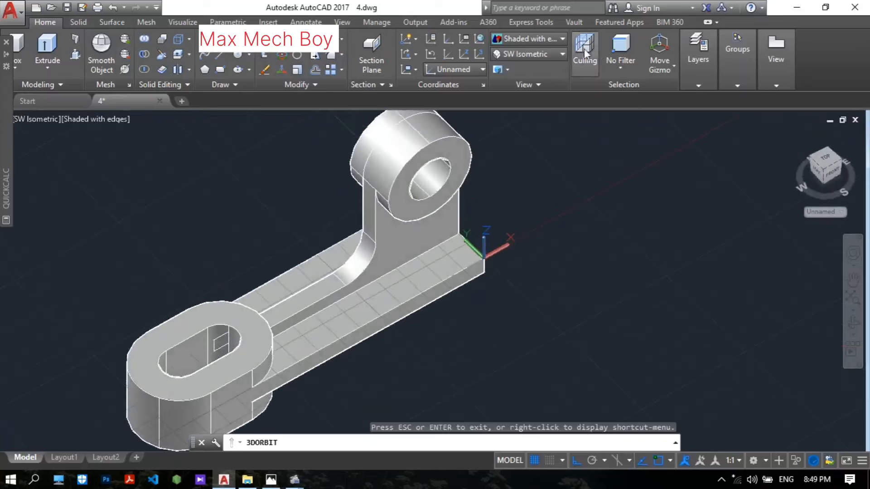
Step: Change the color of layer 0 to yellow and look over the recolored bracket
left_click(682, 71)
left_click(624, 101)
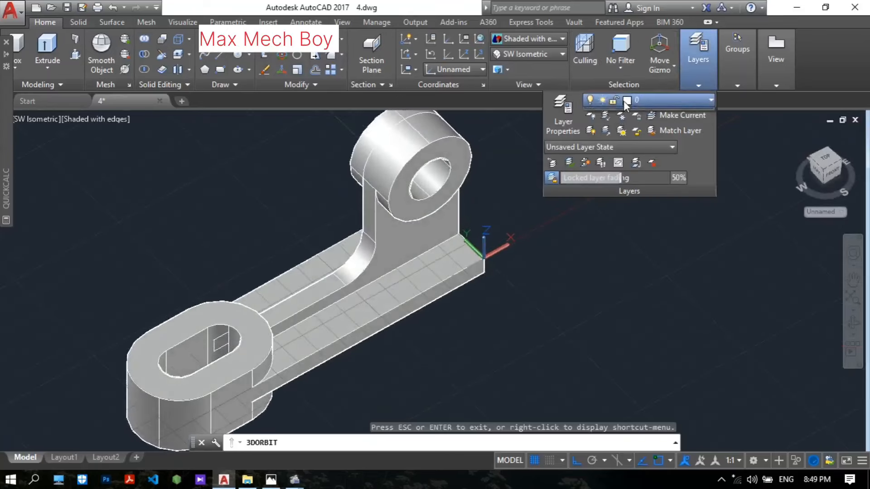
left_click(631, 115)
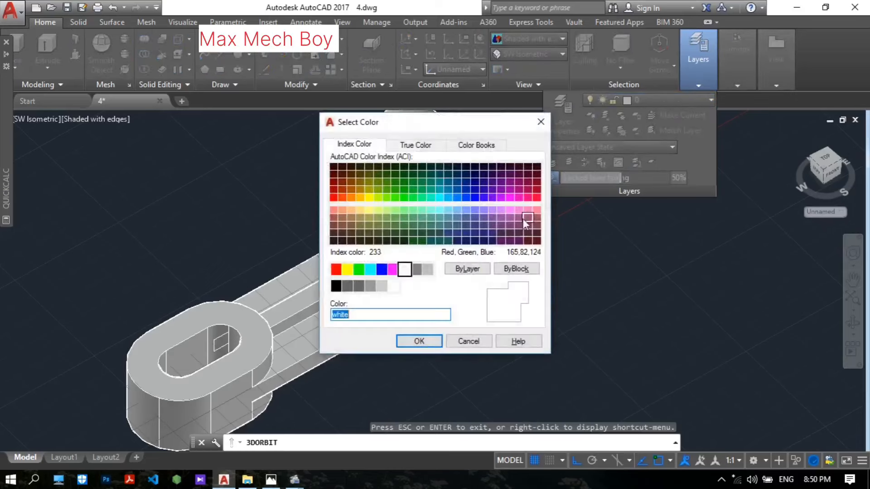
left_click(417, 341)
mouse_move(524, 201)
left_mouse_down()
mouse_move(543, 159)
mouse_move(499, 223)
mouse_move(515, 214)
mouse_move(512, 202)
left_mouse_up()
scroll(497, 206, "down", 1)
mouse_move(497, 206)
middle_mouse_down()
mouse_move(424, 219)
mouse_move(484, 215)
middle_mouse_up()
scroll(424, 220, "up", 1)
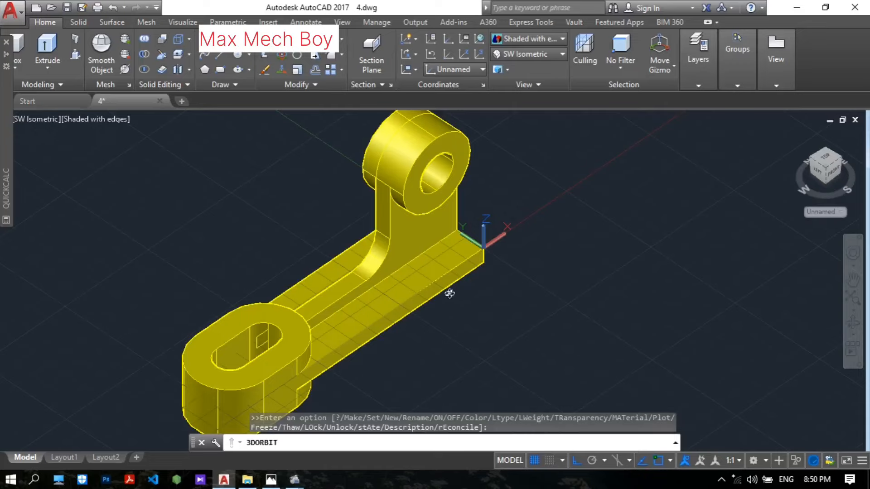
mouse_move(295, 483)
left_click(320, 406)
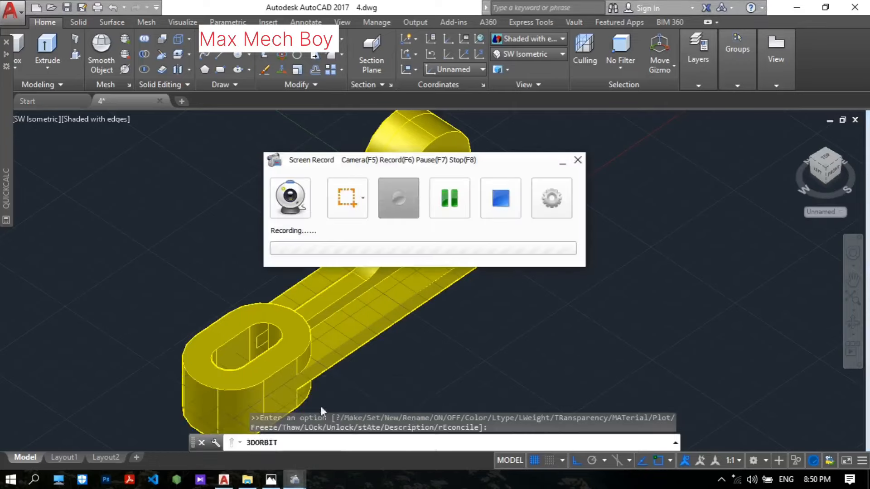